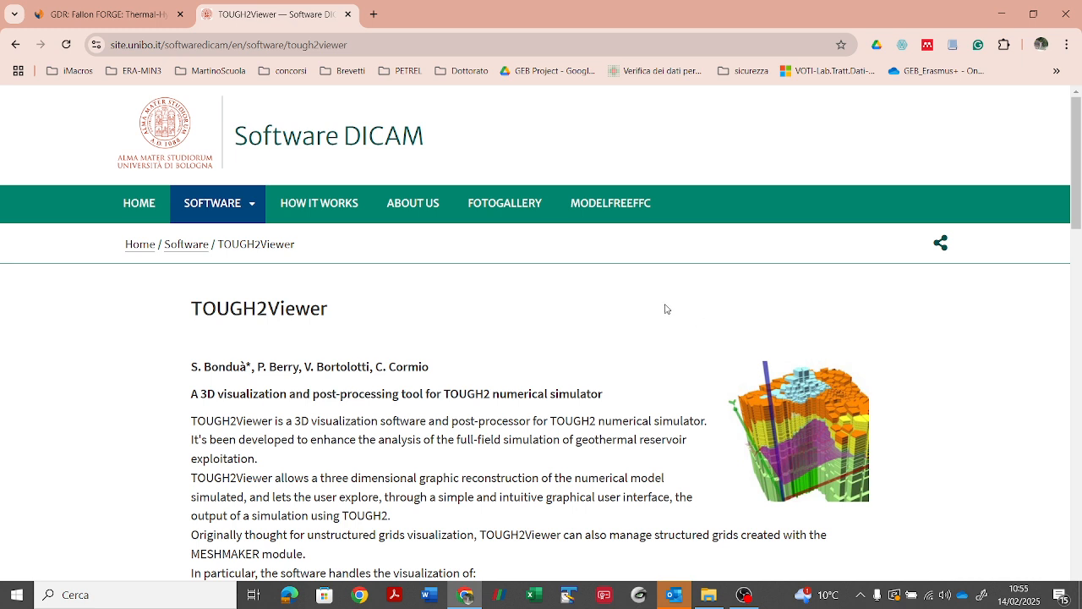
click(354, 43)
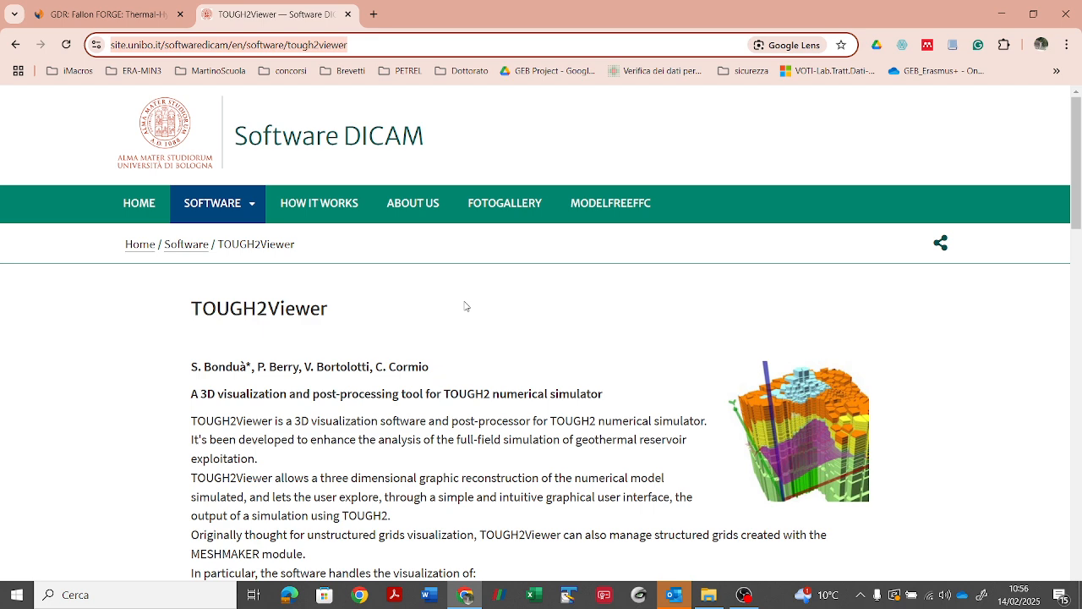
click(1078, 590)
click(1060, 594)
click(684, 394)
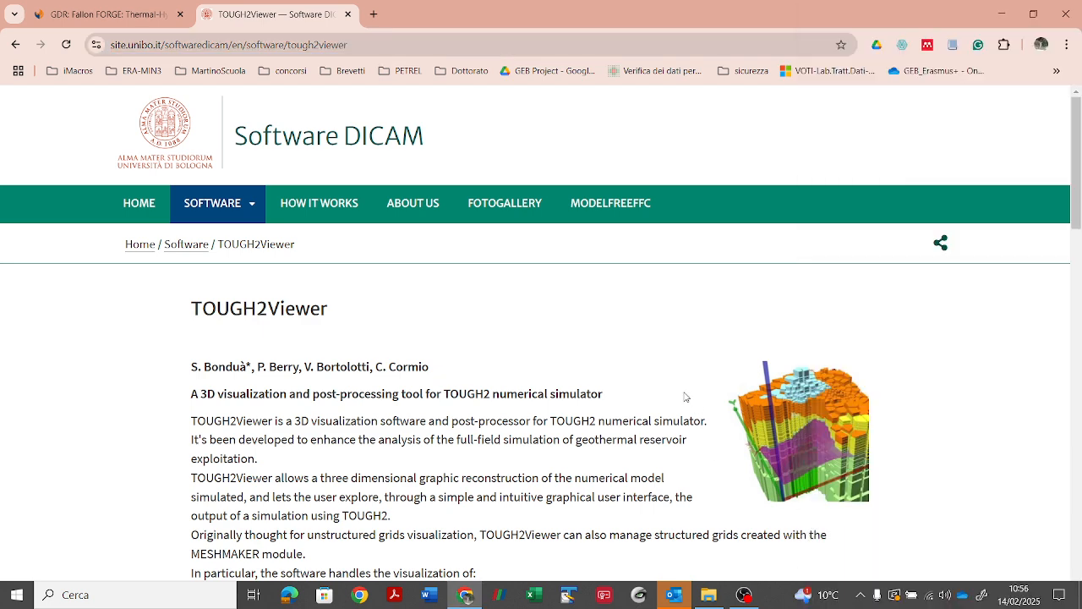
Step: Clear the open windows out of the way and launch TOUGH2Viewer from the desktop
click(1001, 15)
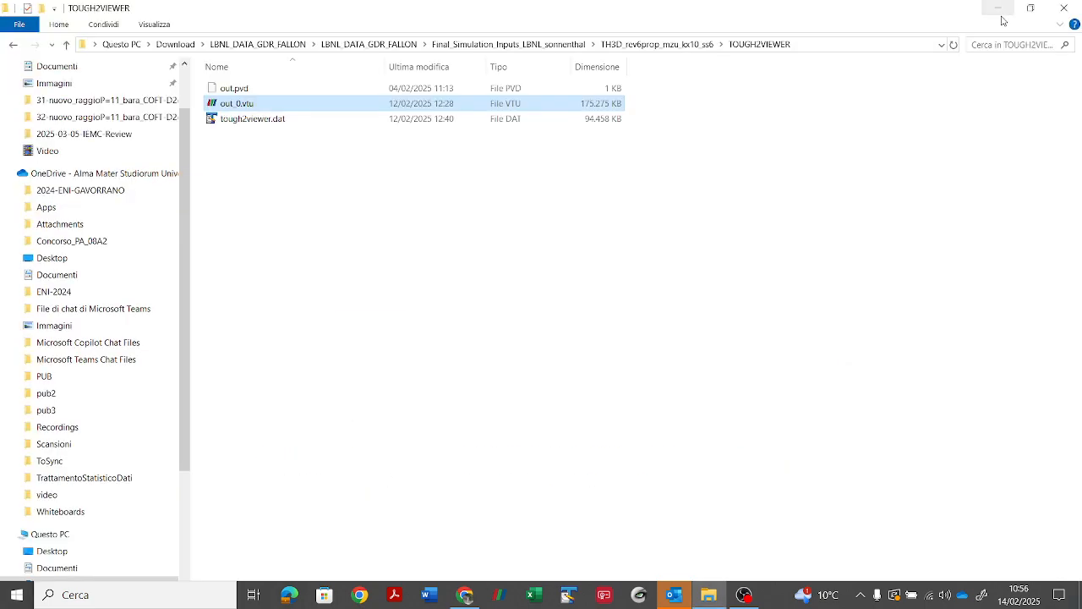
click(1005, 16)
double_click(943, 42)
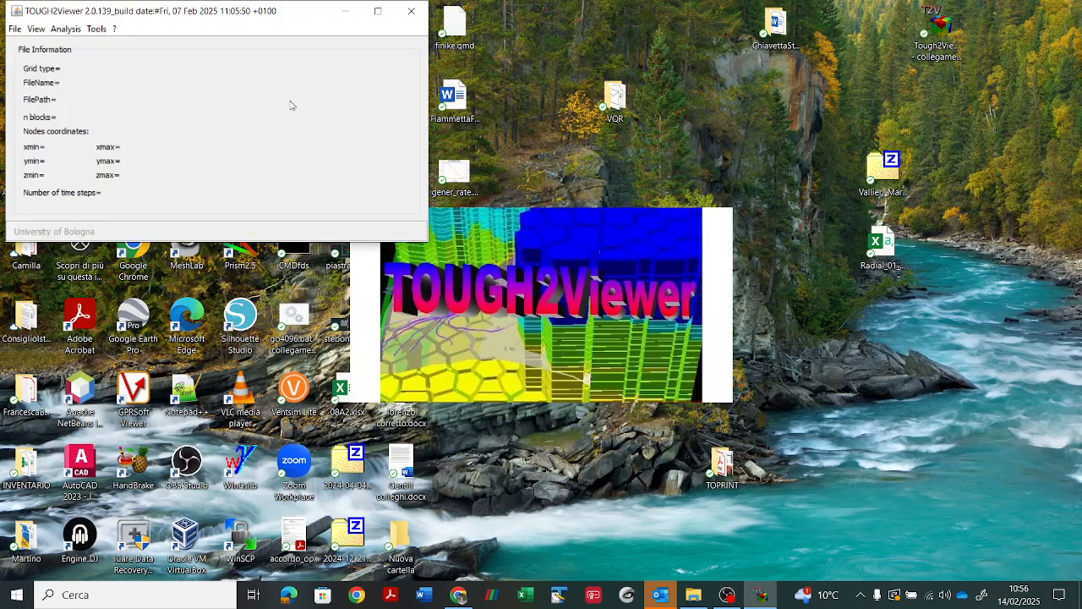
Step: Check for updates from TOUGH2Viewer's program information window and dismiss the resulting message
click(116, 29)
click(133, 49)
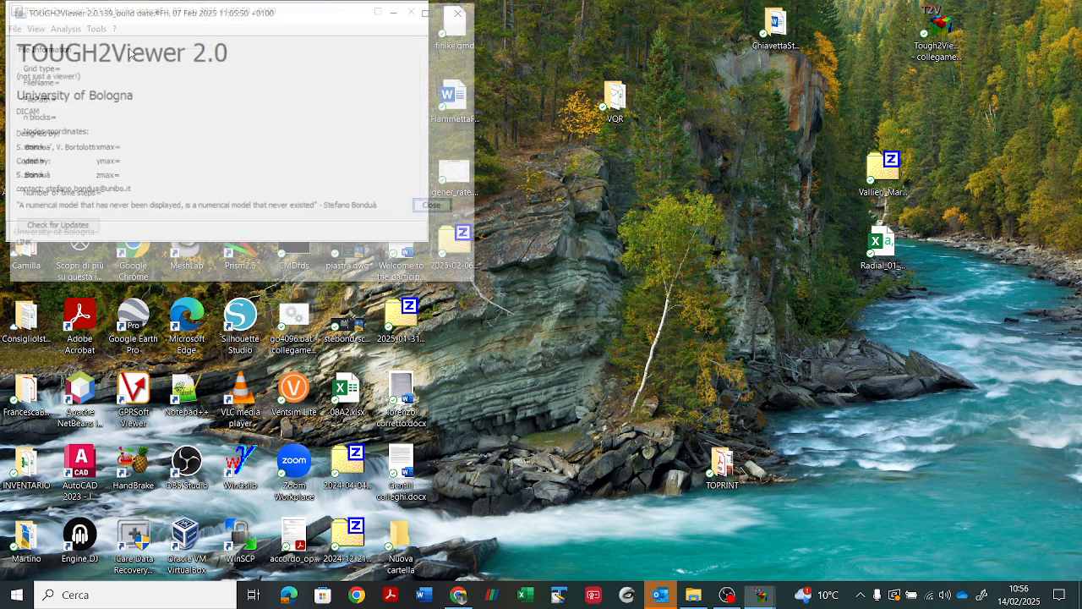
click(84, 228)
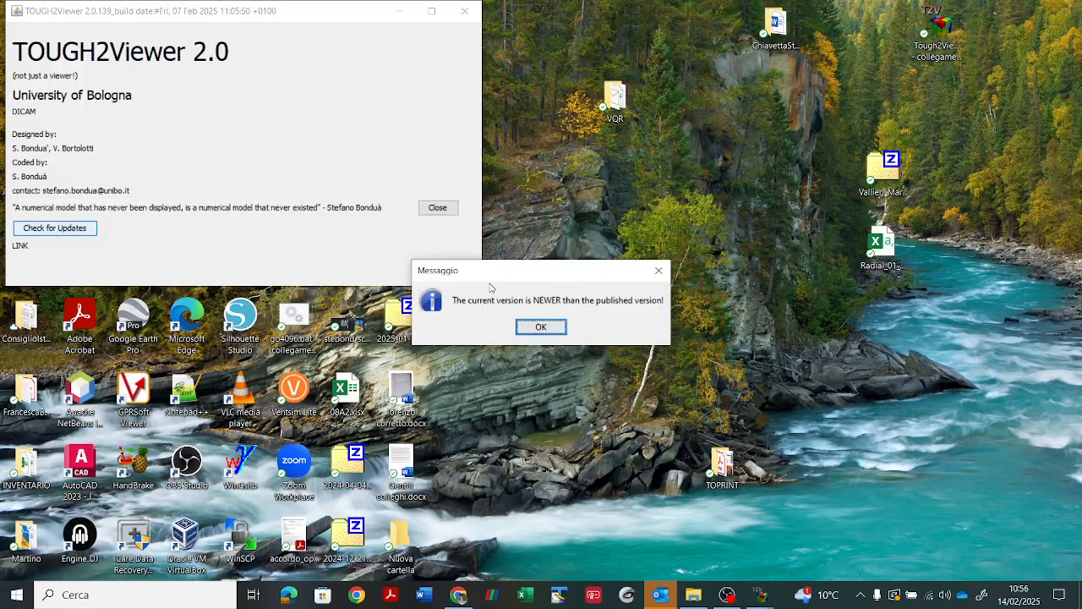
click(541, 327)
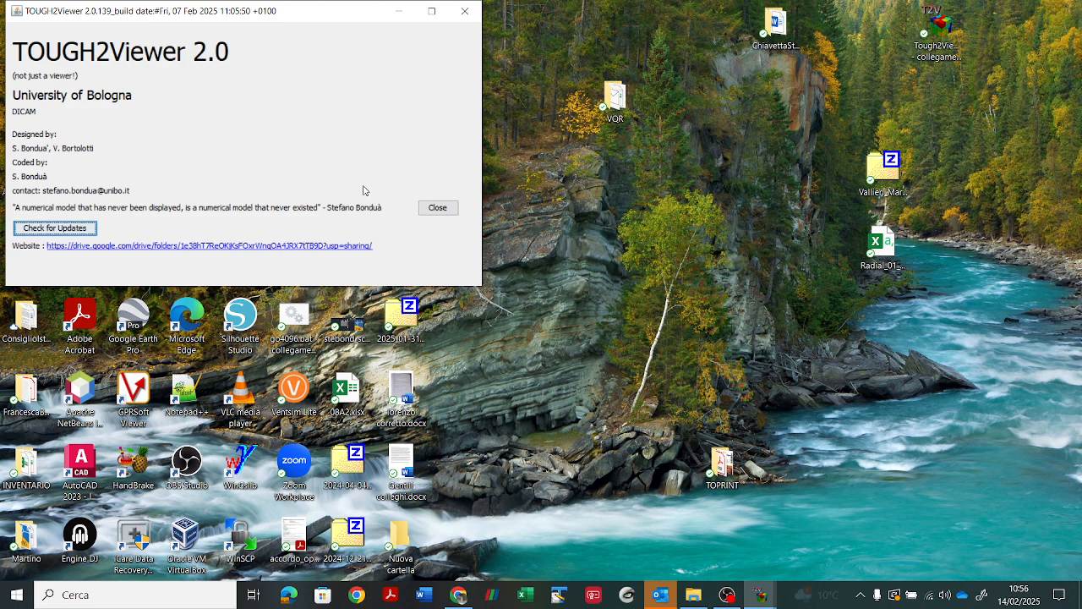
Step: View the Google Drive folder linked as the website in the program information window, and close TOUGH2Viewer on returning
click(345, 246)
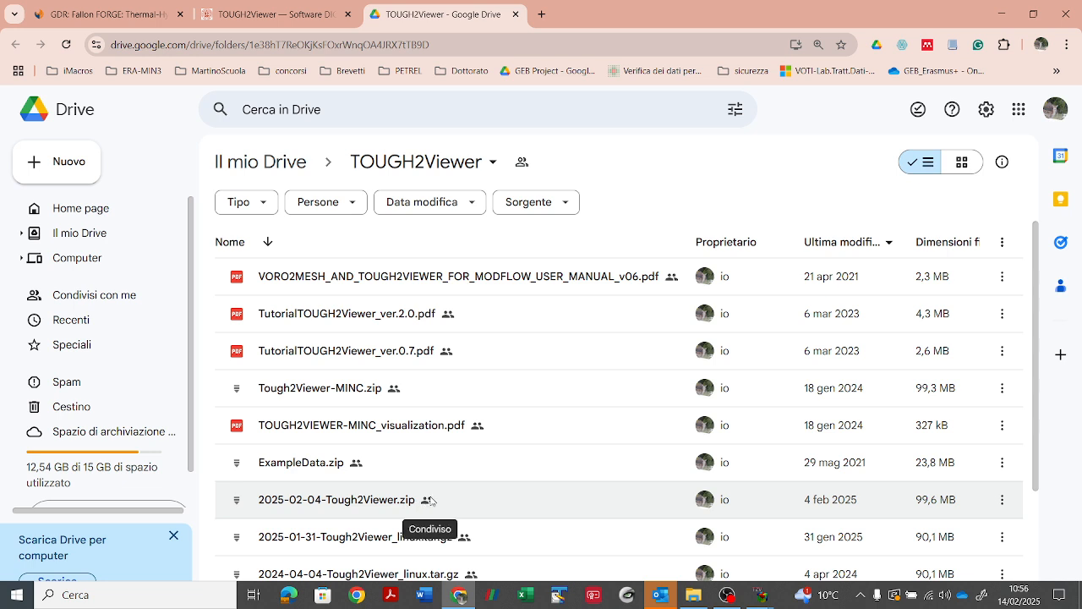
click(1002, 14)
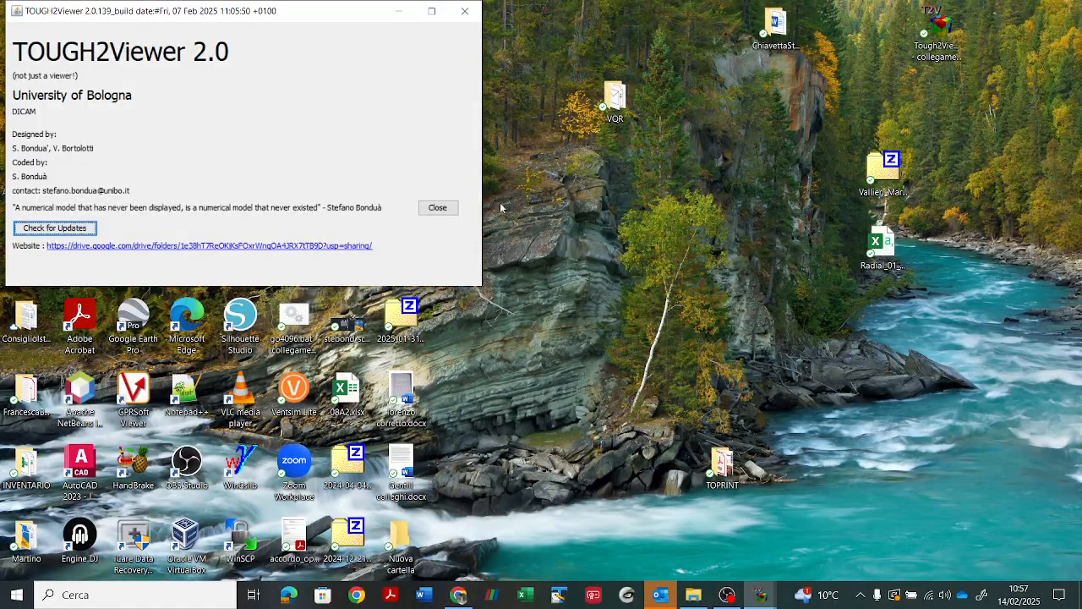
click(437, 207)
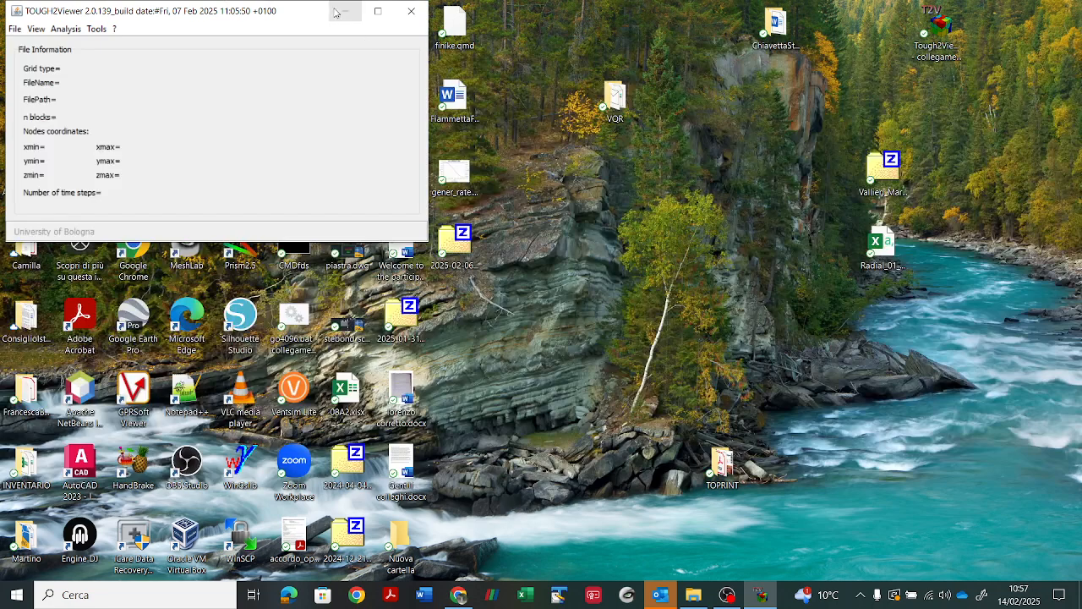
click(411, 11)
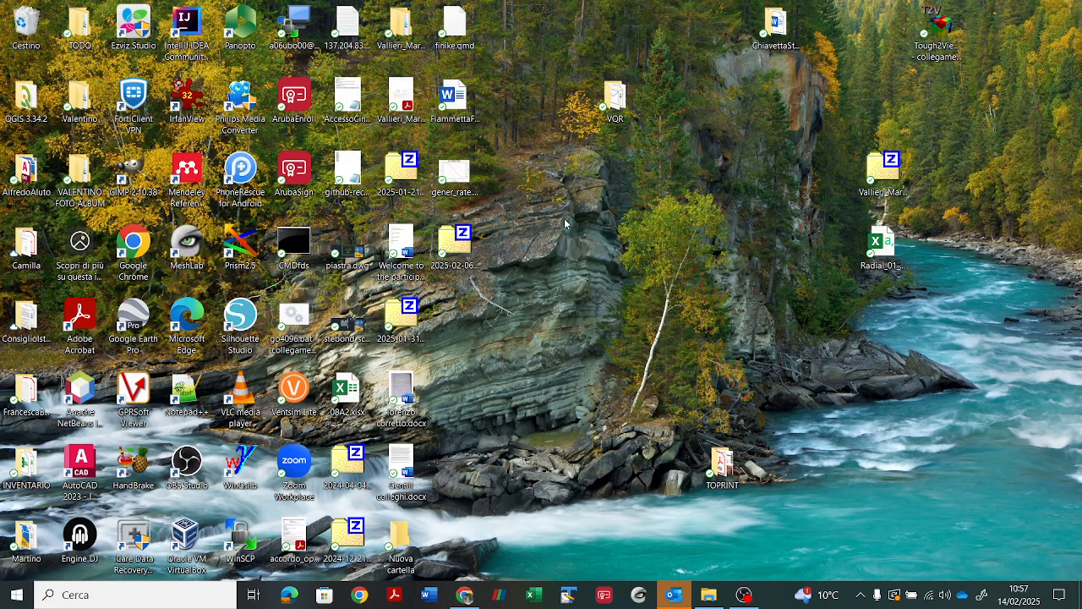
Step: Switch to Chrome and examine the Fallon FORGE: Thermal-Hydrological-Mechanical Models dataset page, including its address, title and downloadable files
click(466, 594)
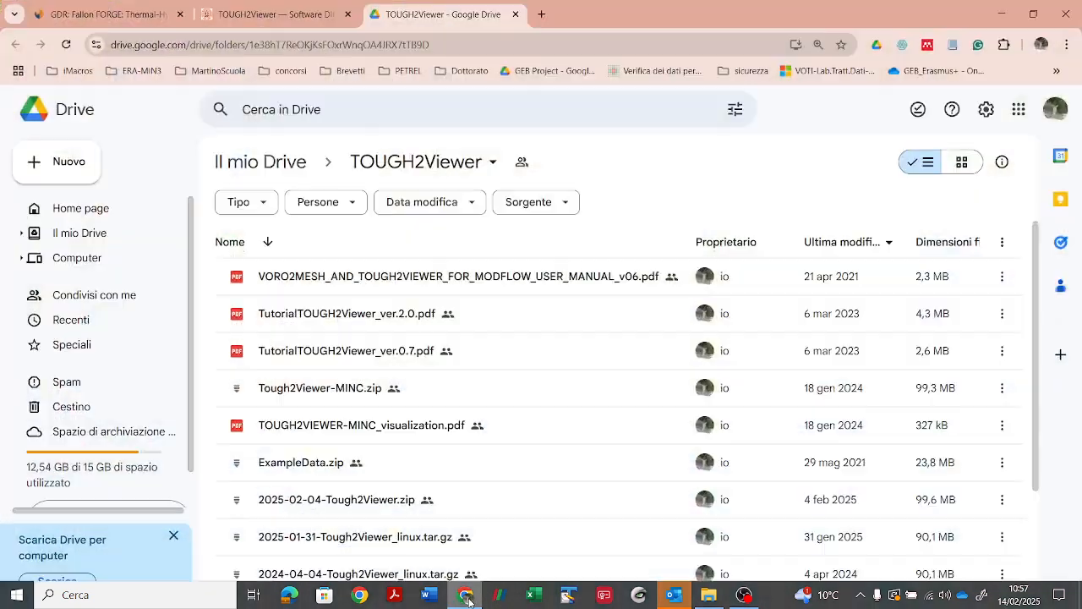
click(131, 19)
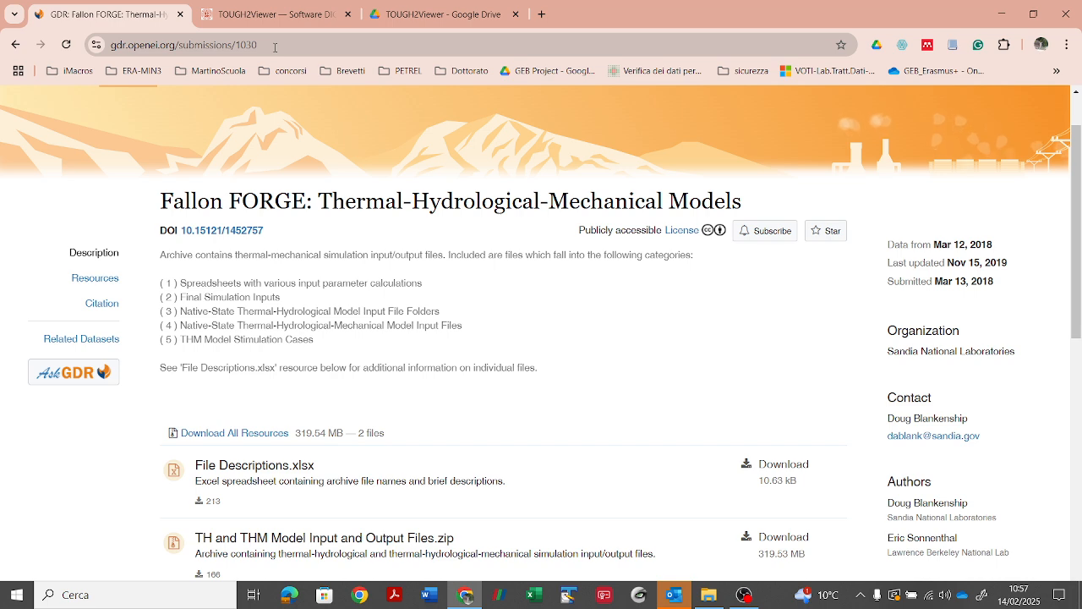
click(274, 46)
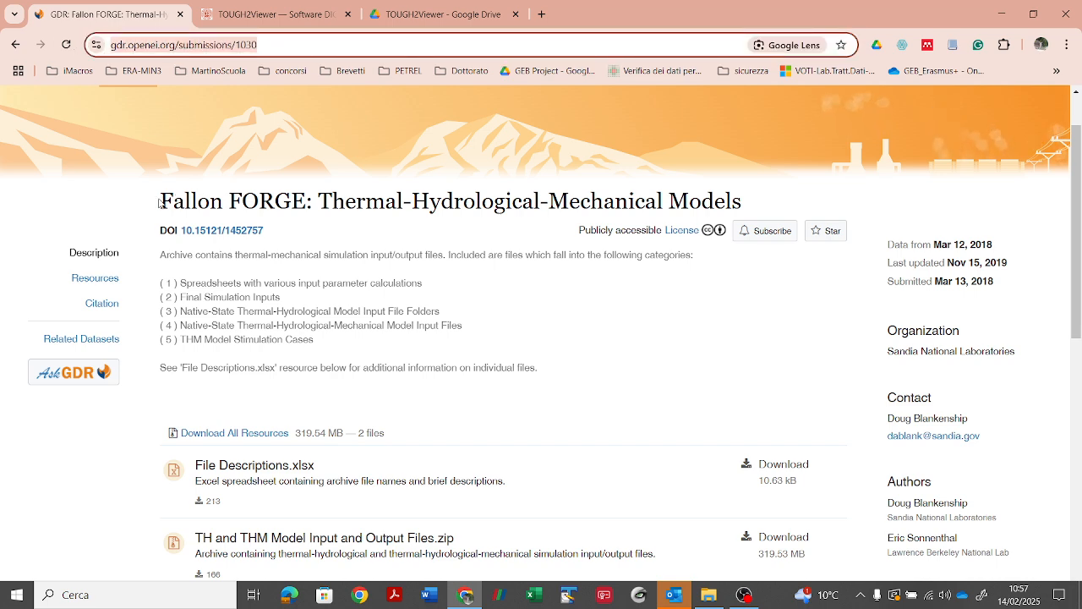
drag(161, 201, 743, 202)
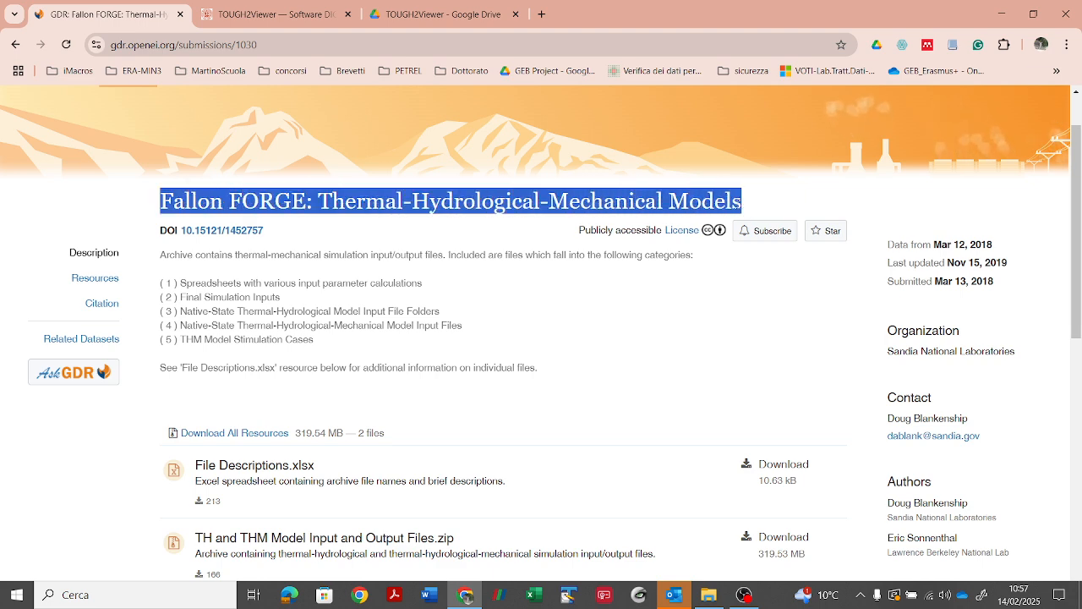
scroll(388, 321, down, 2)
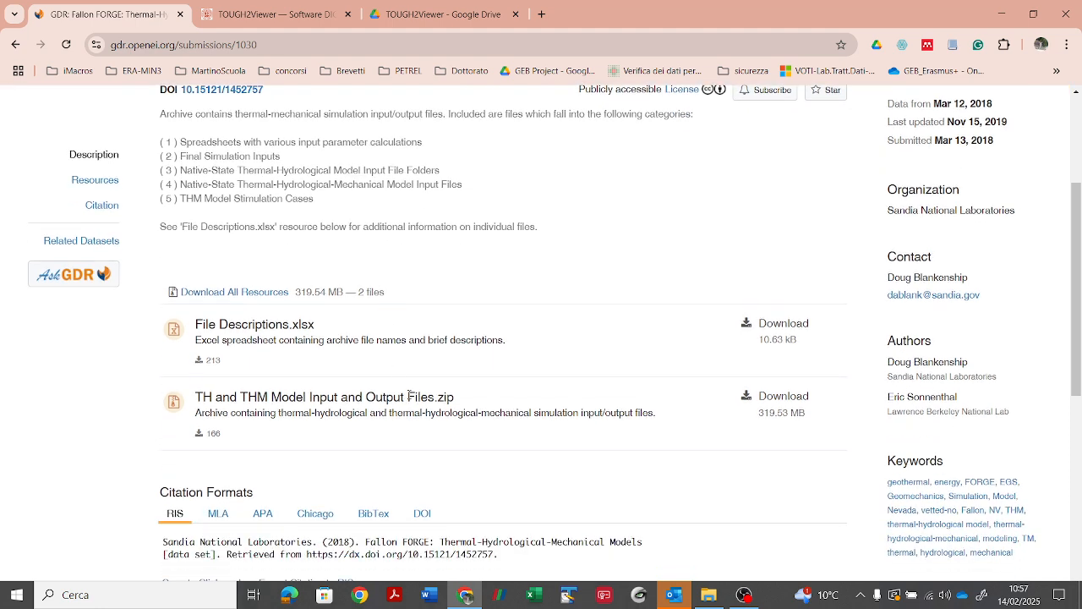
Step: Switch to File Explorer and browse from the outer LBNL_DATA_GDR_FALLON folder through Final_Simulation_Inputs_LBNL_sonnenthal to the TH3D_rev6prop_mzu_kx10_ss6 folder
click(706, 596)
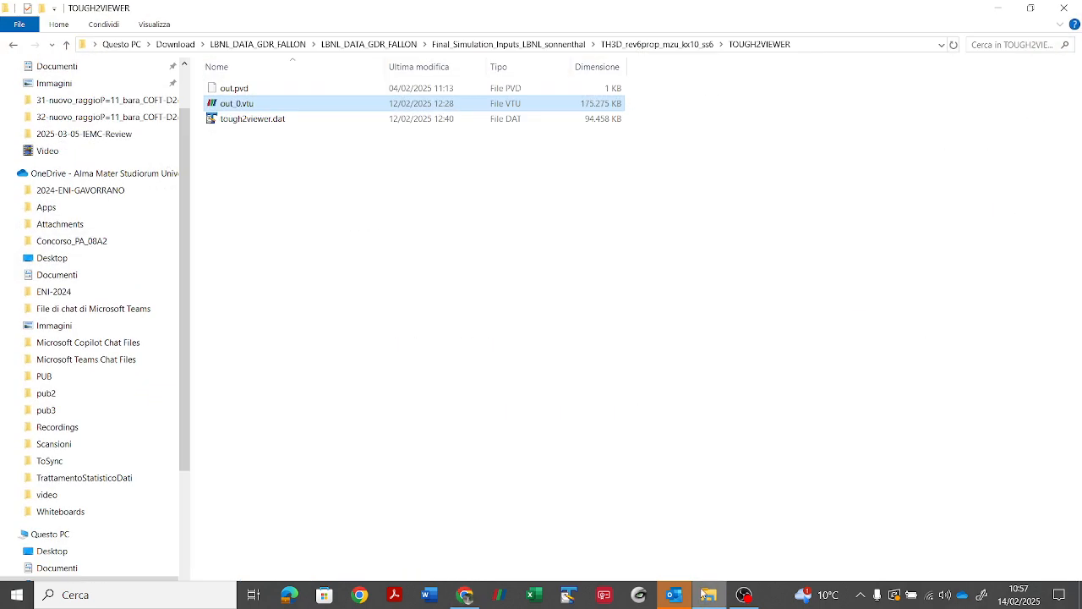
click(369, 47)
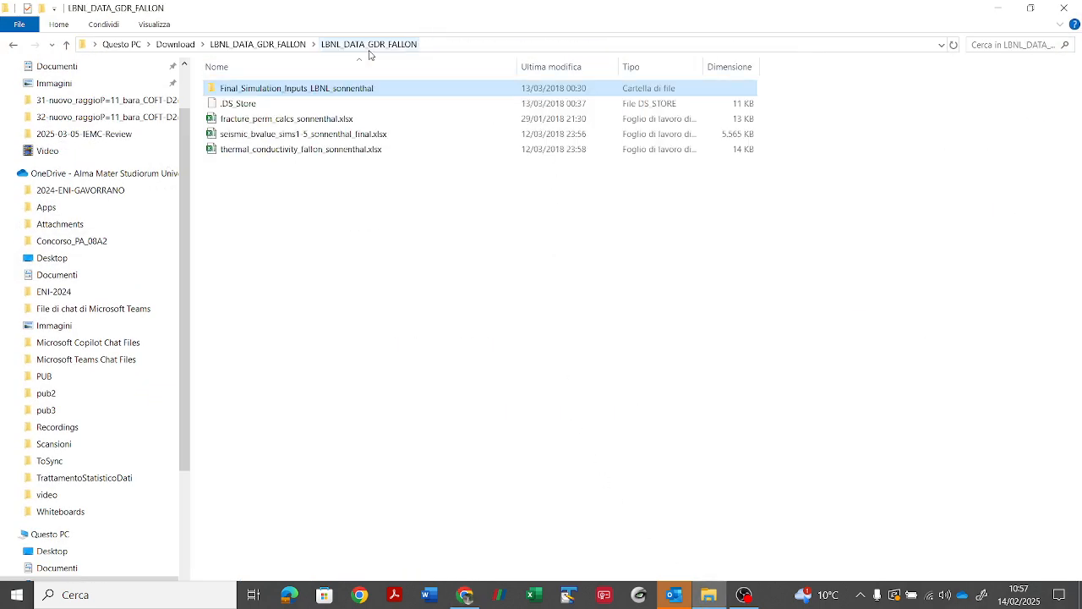
click(271, 45)
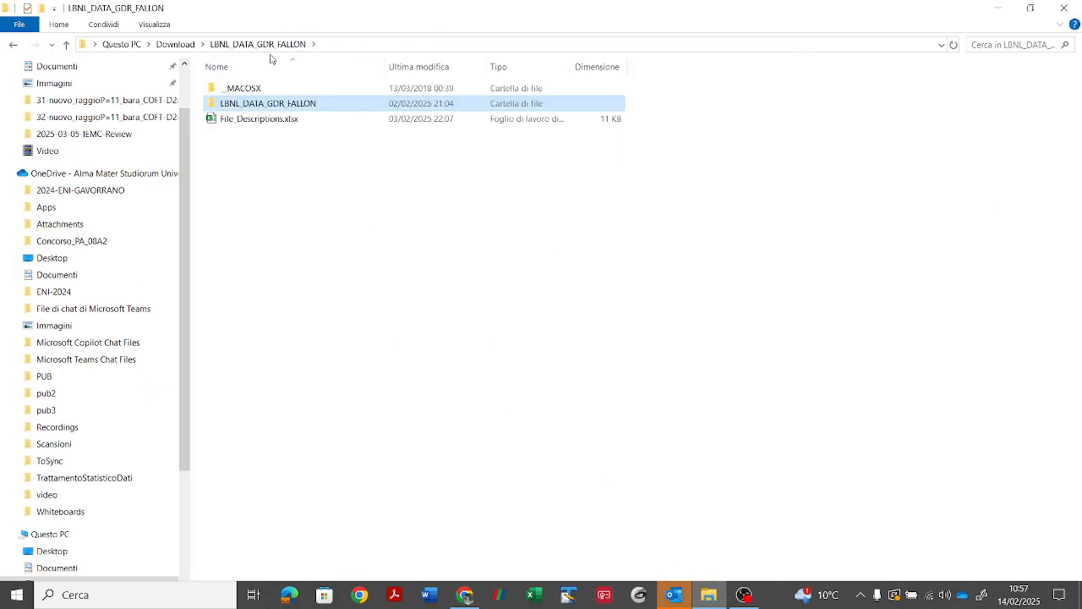
mouse_move(250, 110)
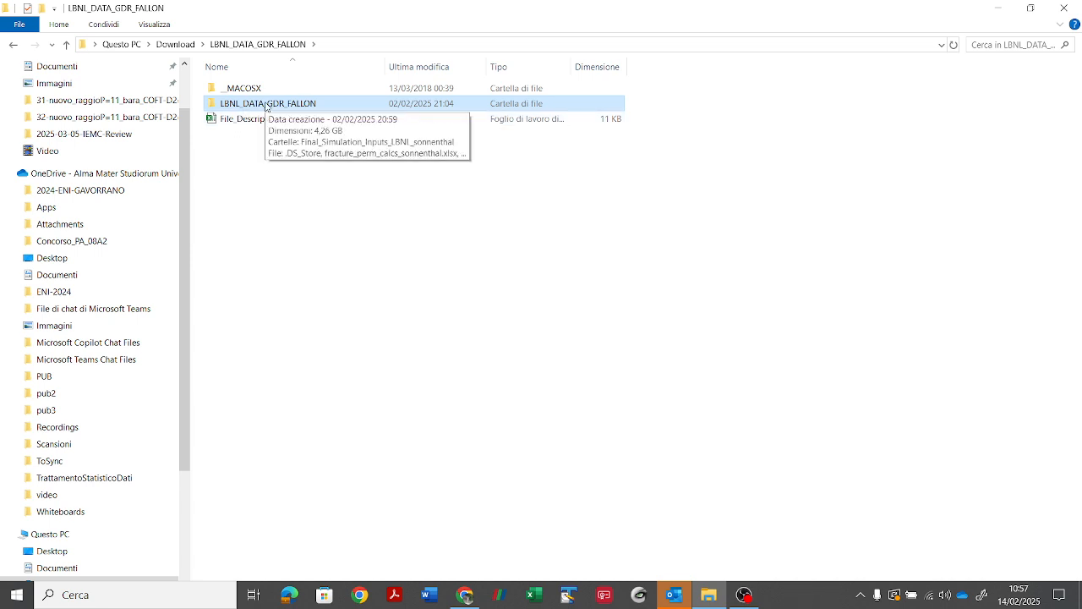
double_click(267, 104)
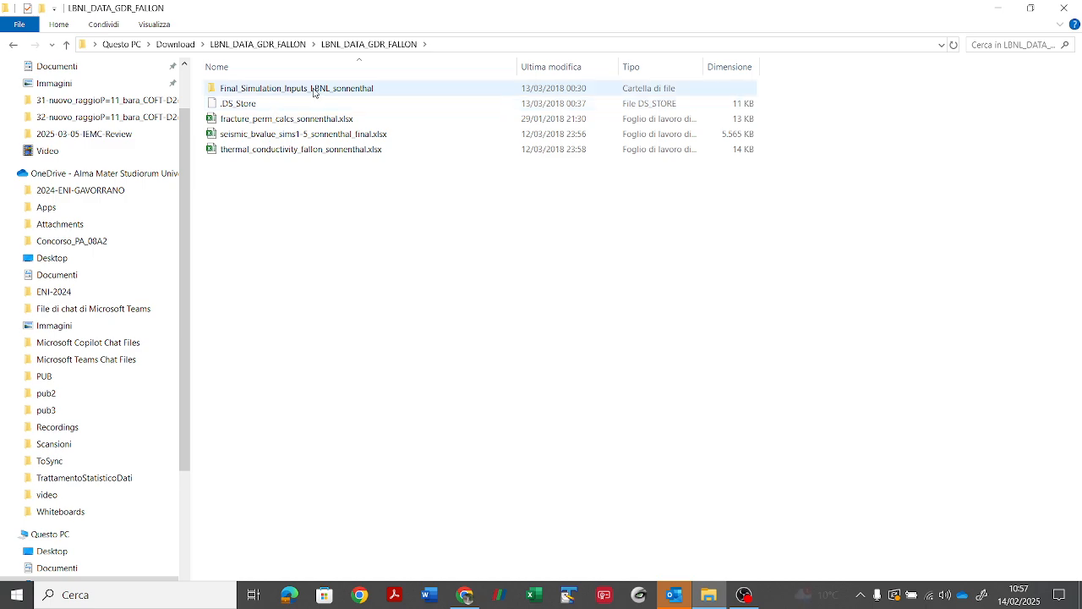
mouse_move(314, 93)
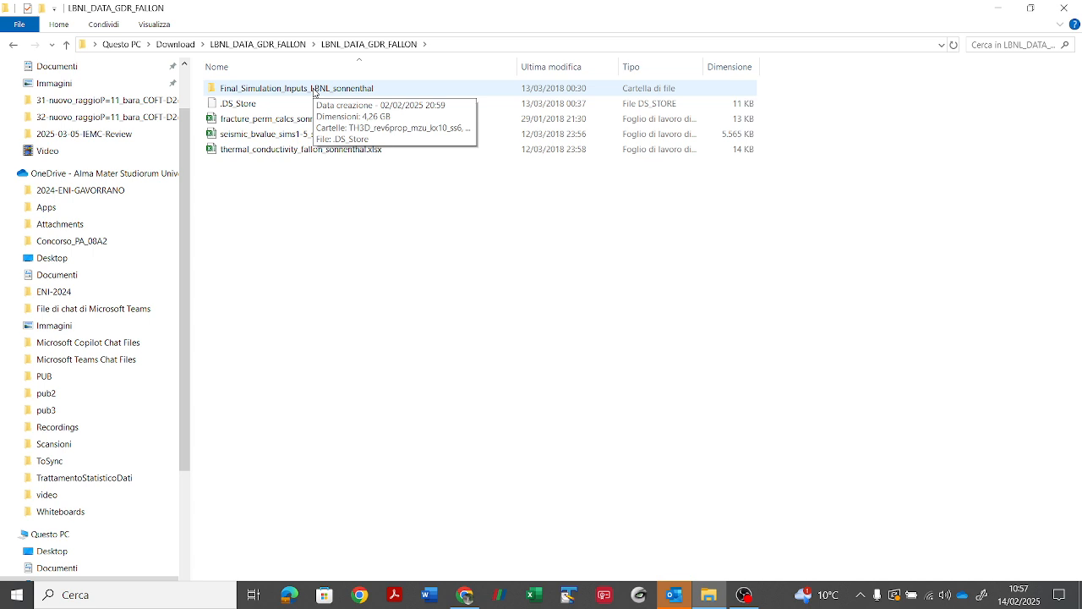
double_click(313, 88)
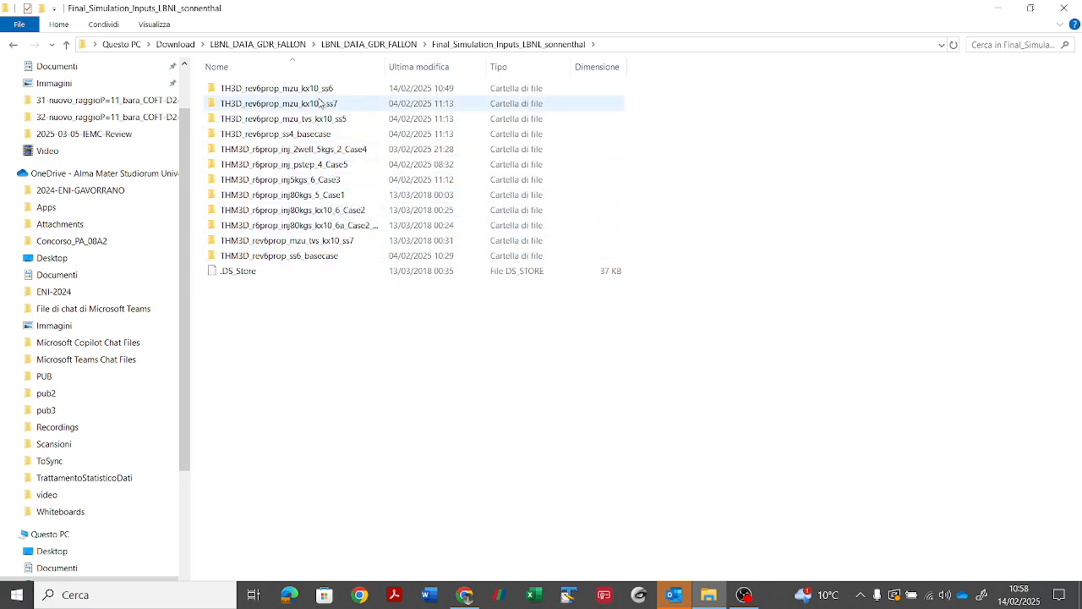
mouse_move(323, 96)
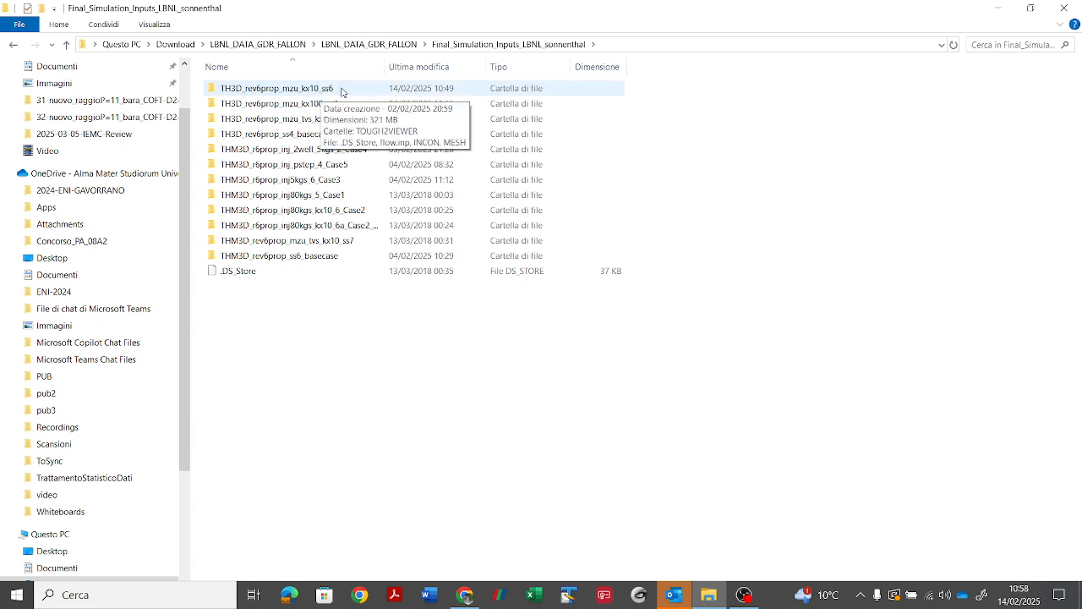
double_click(291, 88)
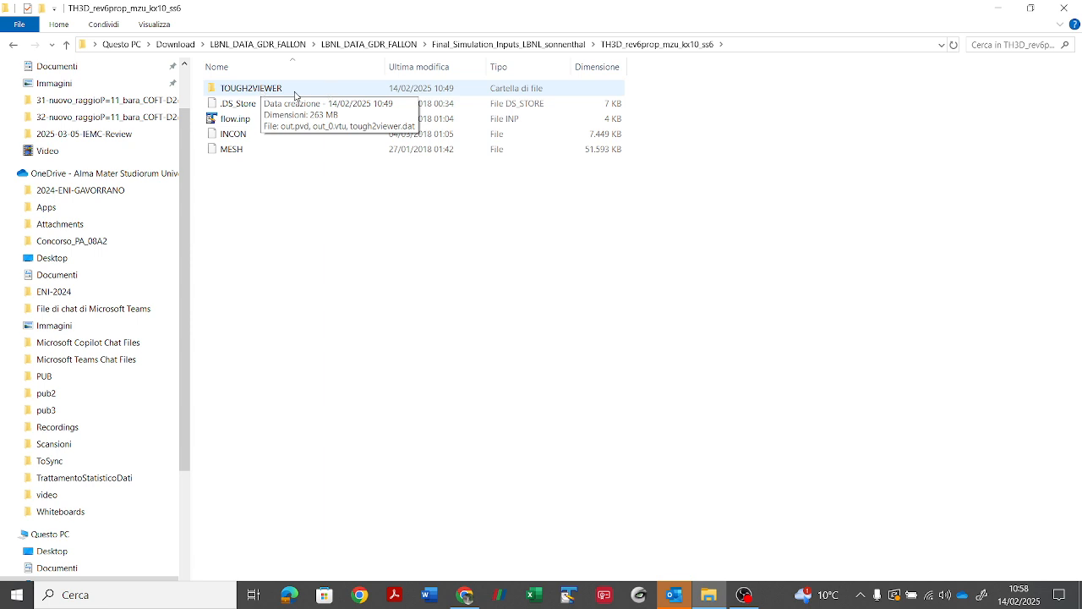
Step: Open the INCON file in TextPad, inspect the initial conditions through to the last element, and close it
right_click(240, 133)
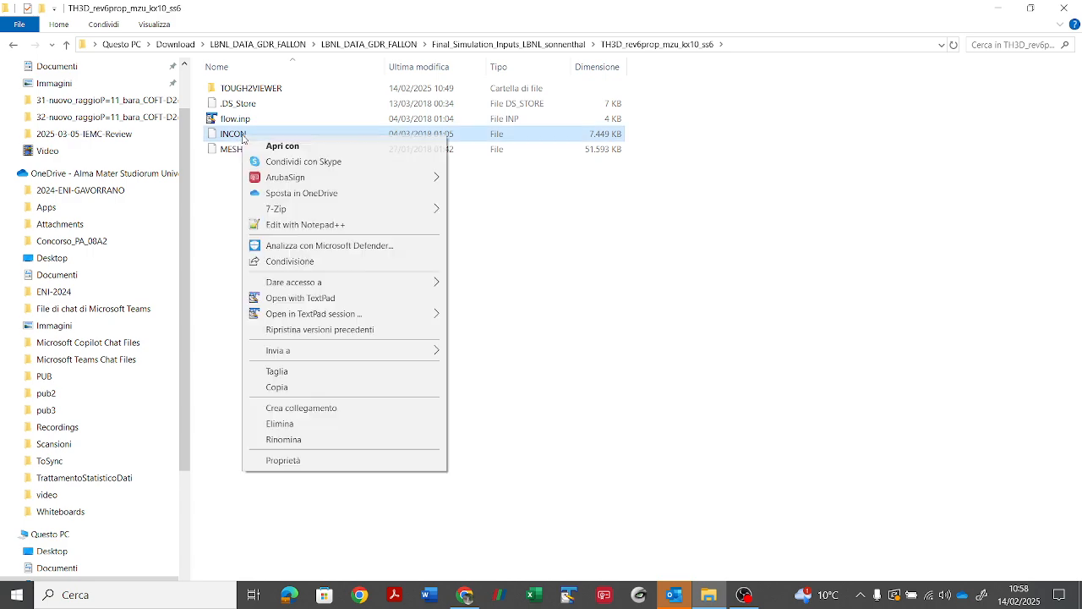
click(333, 297)
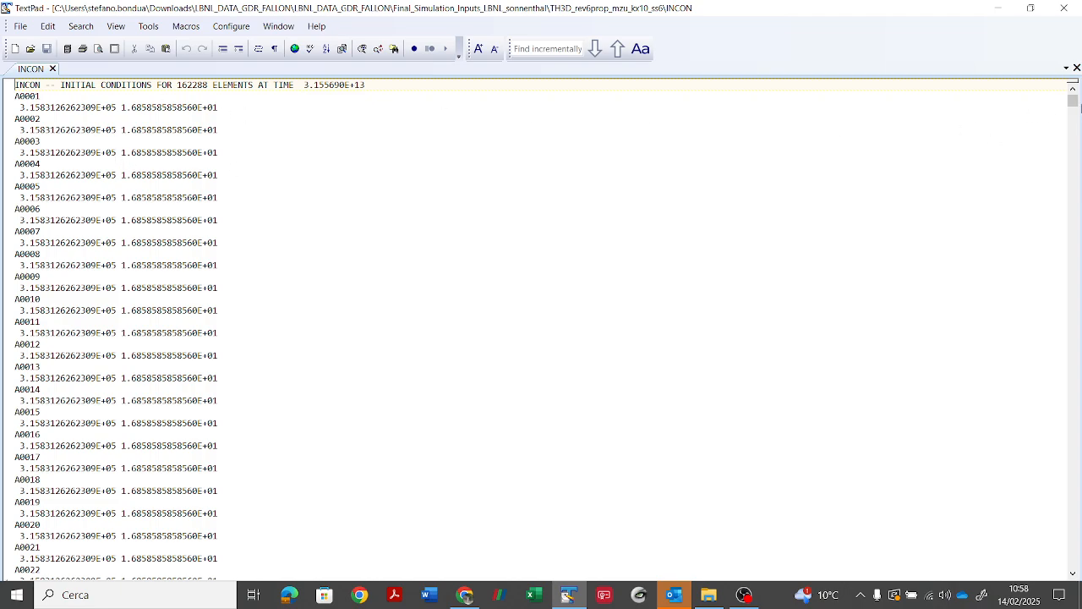
drag(1080, 106, 1073, 562)
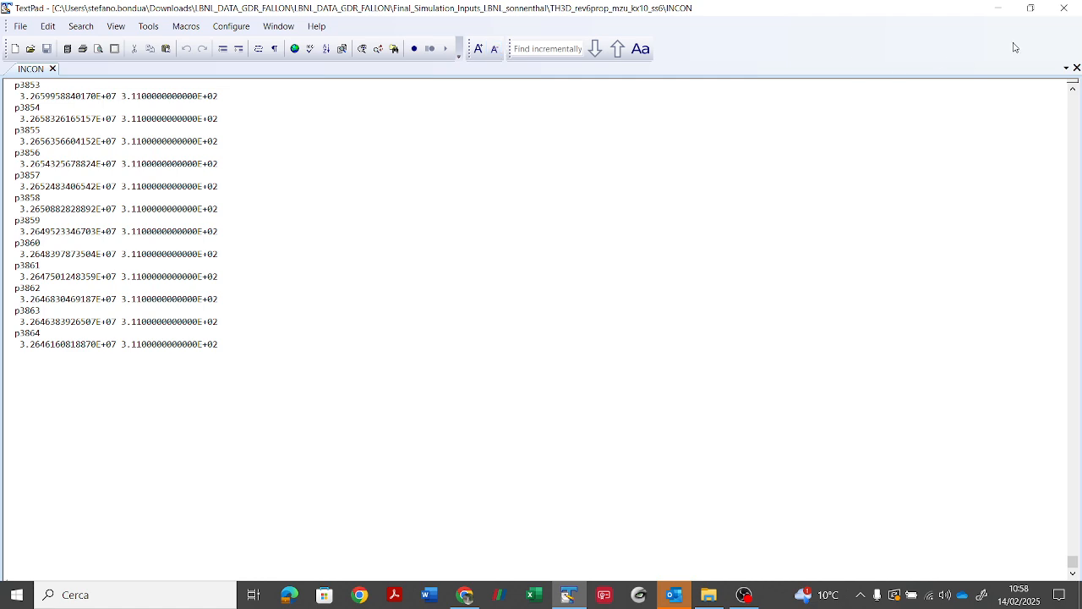
click(1065, 8)
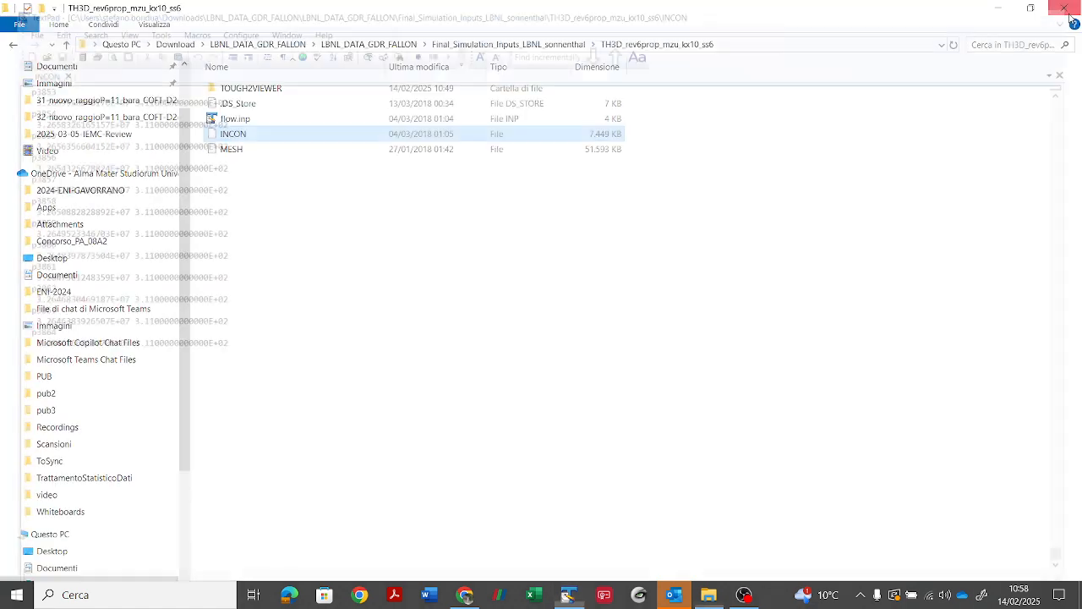
Step: Open the MESH file in TextPad, inspect the element records in its ELEME block, and close it
click(223, 150)
right_click(223, 151)
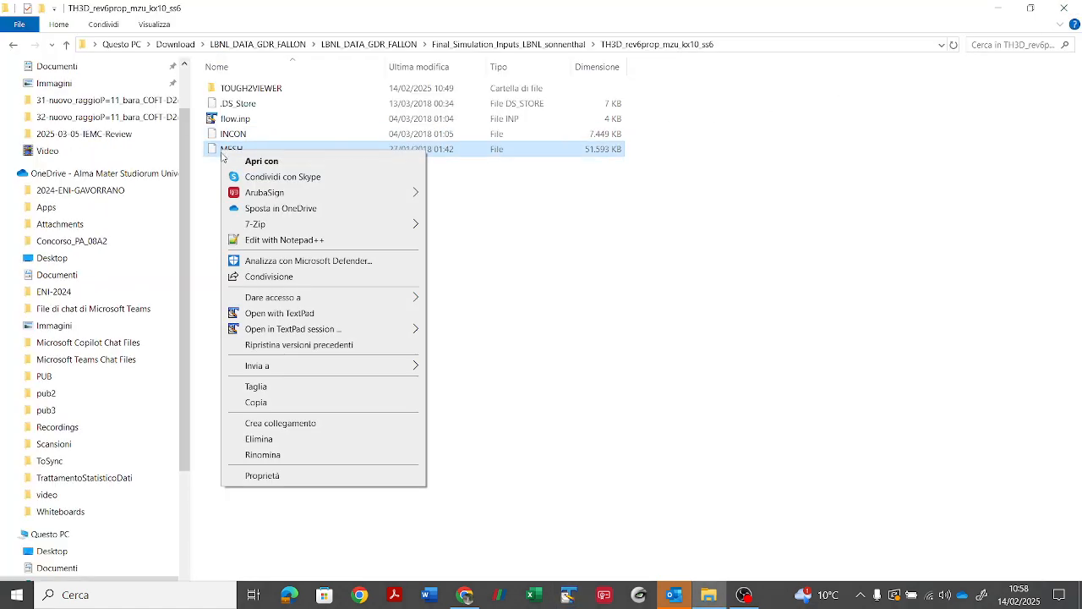
click(254, 311)
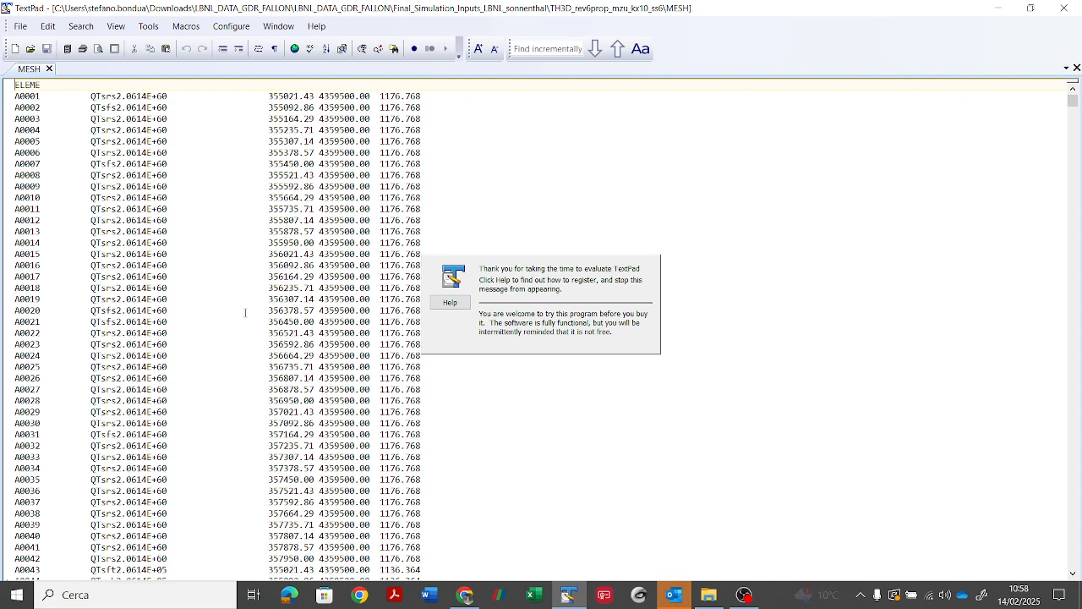
drag(90, 130, 169, 130)
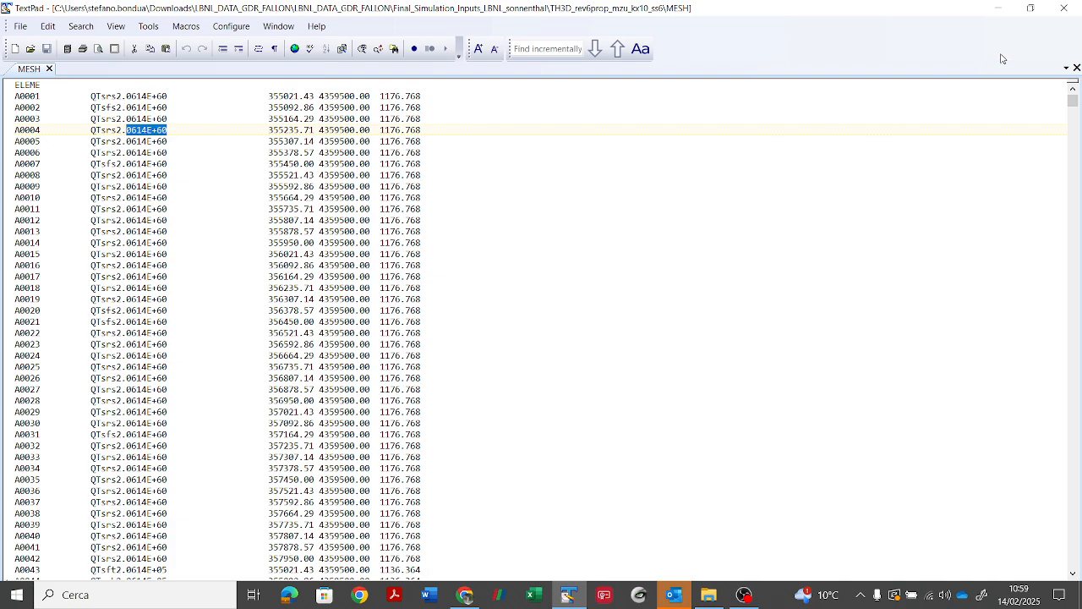
click(1065, 9)
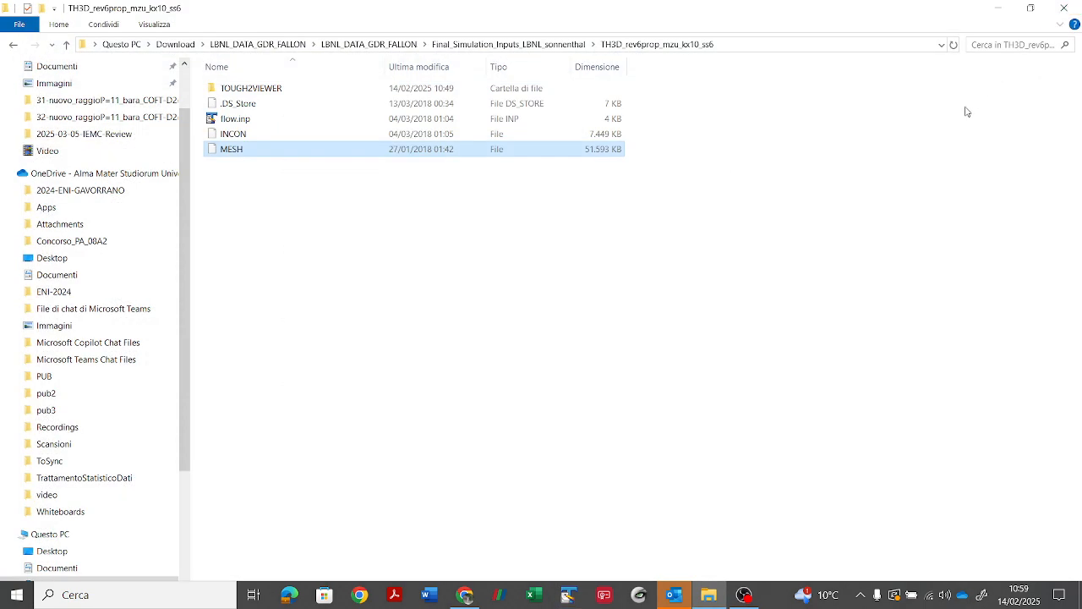
Step: Minimize the folder and browser windows and start TOUGH2Viewer again from the desktop
click(999, 10)
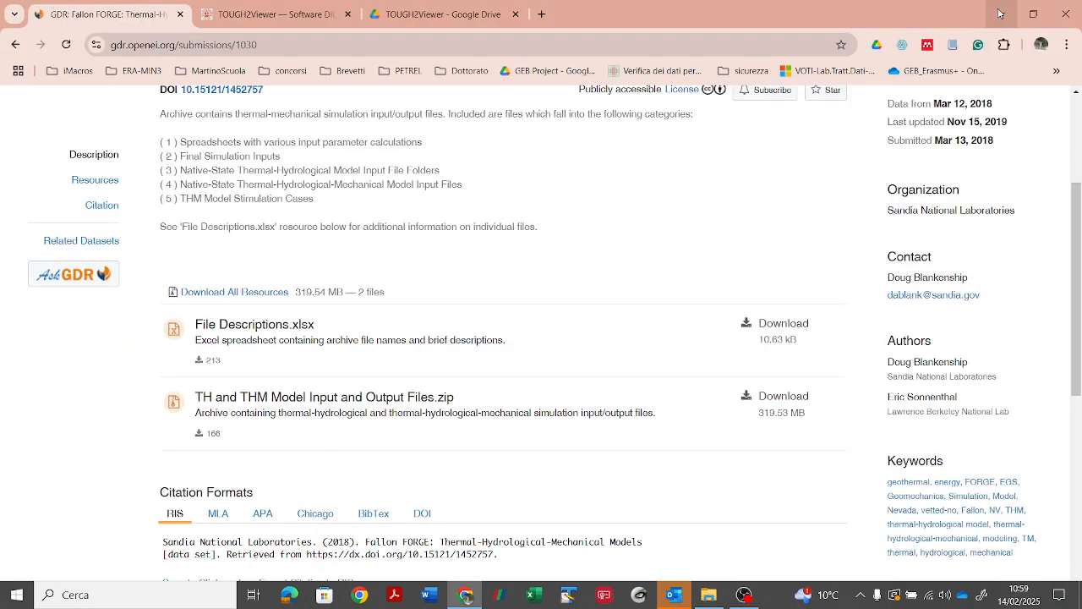
click(999, 13)
double_click(939, 38)
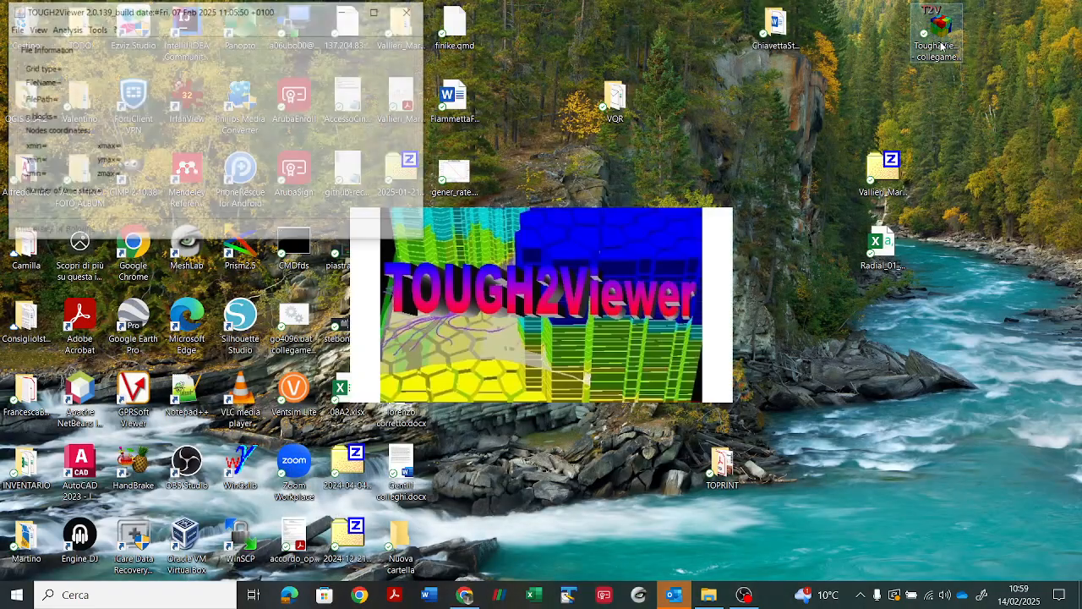
Step: Load the MESH file from the TH3D_rev6prop_mzu_kx10_ss6 folder as a structured grid and create an empty model from it
click(12, 30)
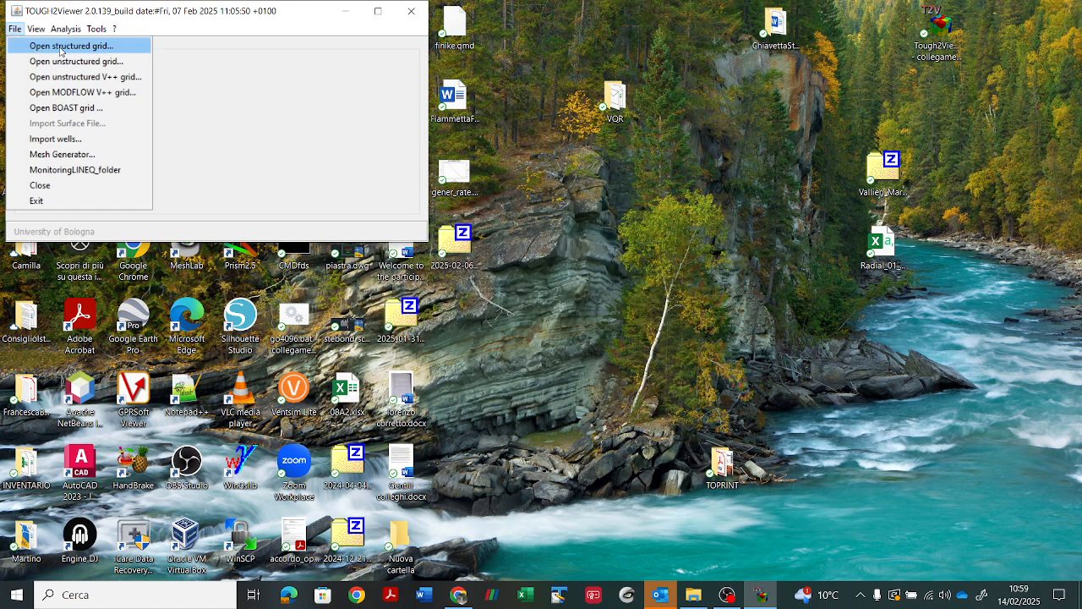
click(115, 49)
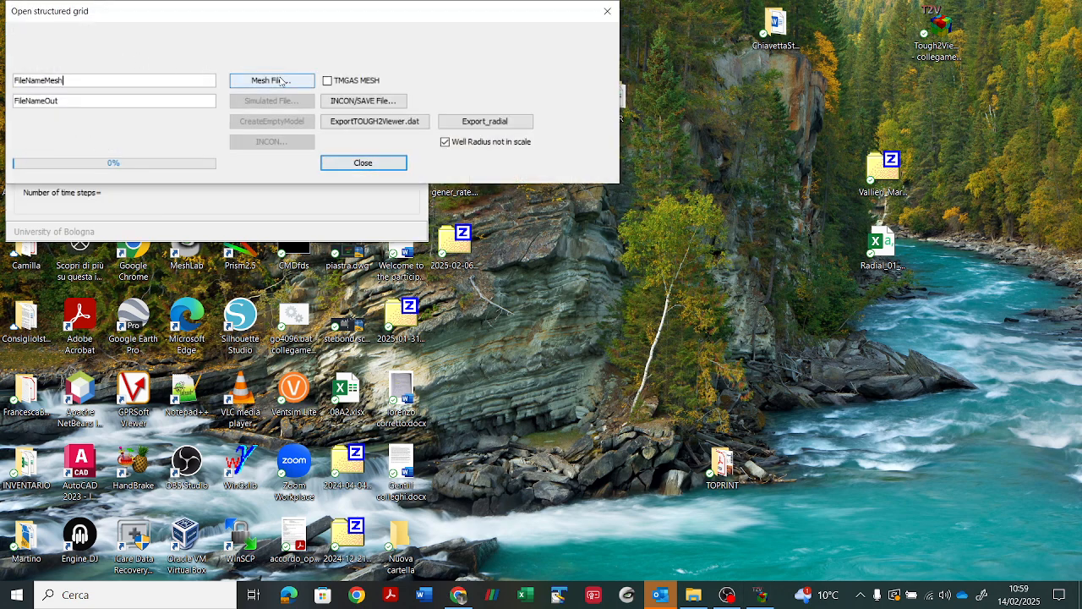
click(282, 81)
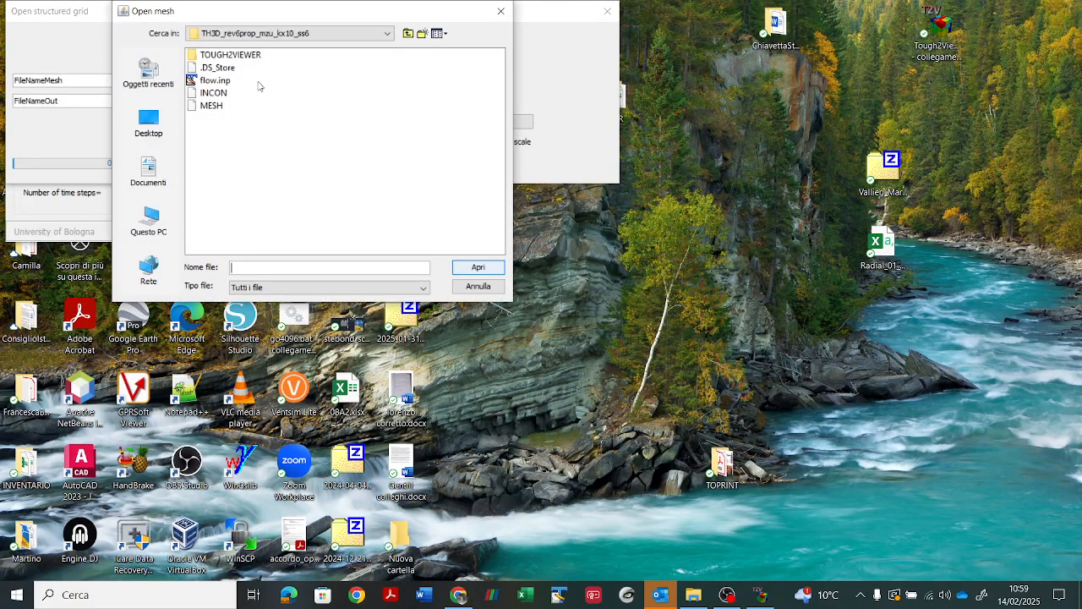
click(211, 106)
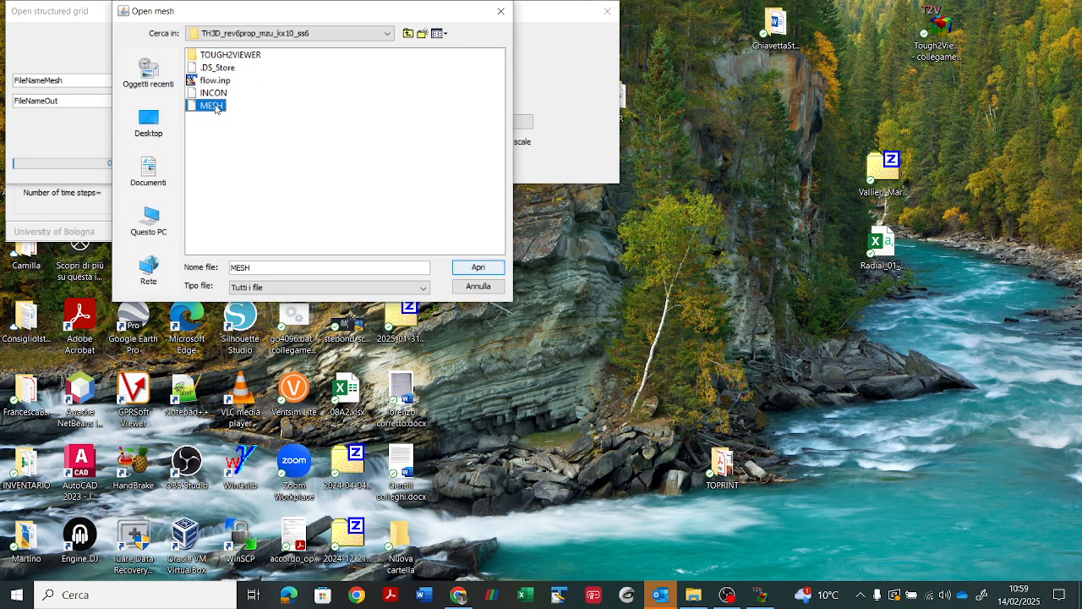
click(478, 267)
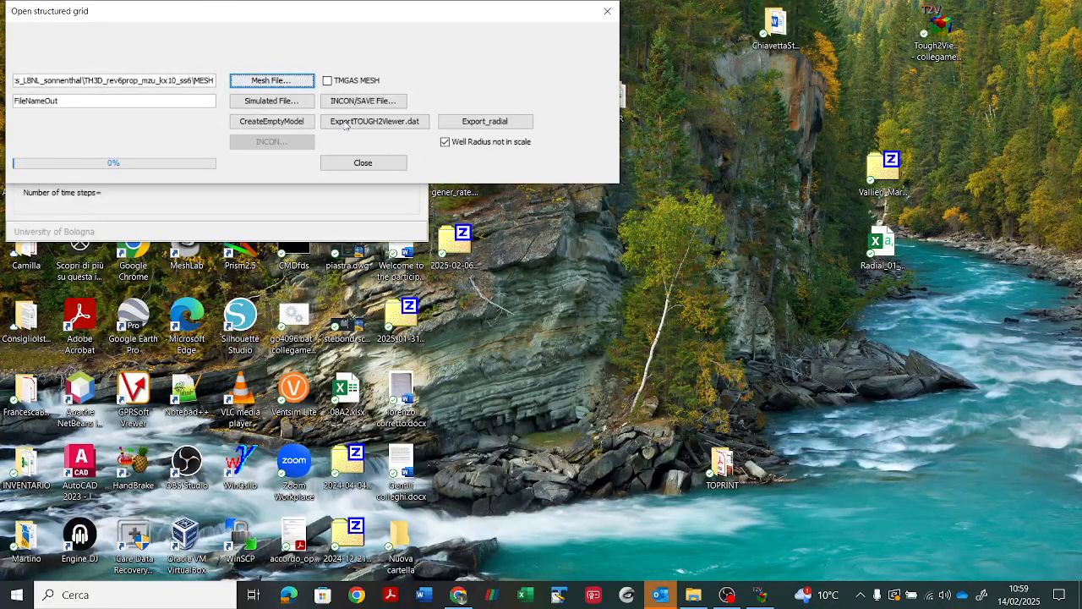
click(287, 124)
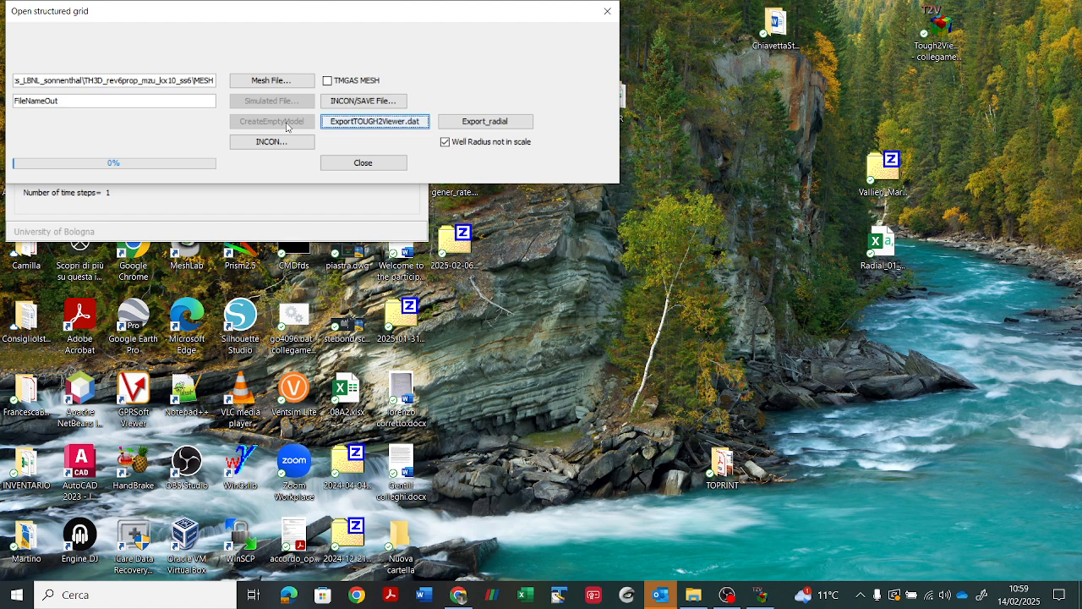
Step: Import the initial conditions from the INCON file into the model, keeping the Auto INCON style
drag(259, 10, 227, 260)
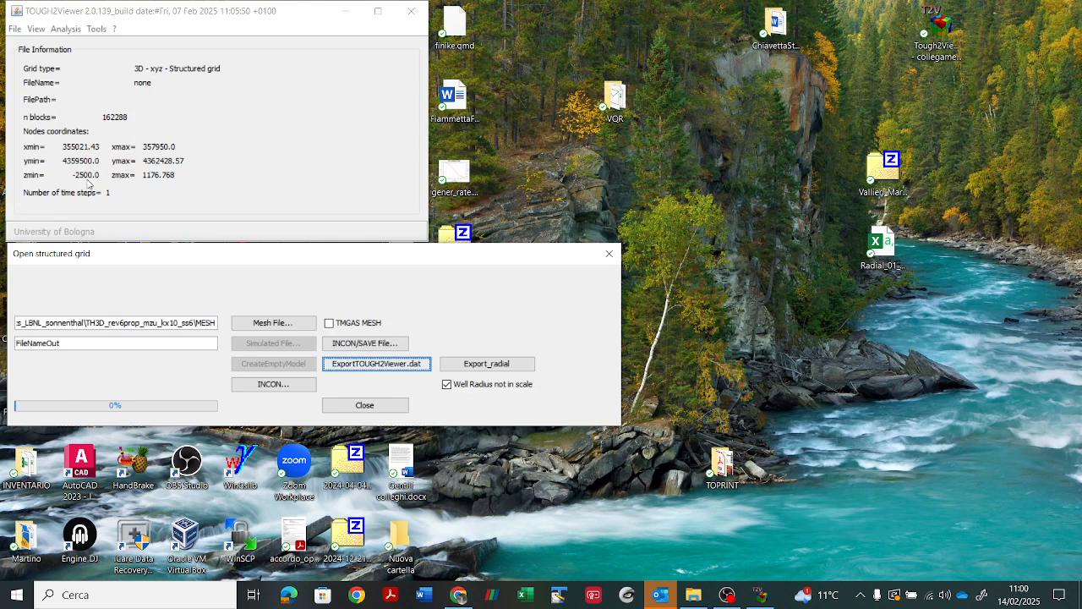
click(263, 386)
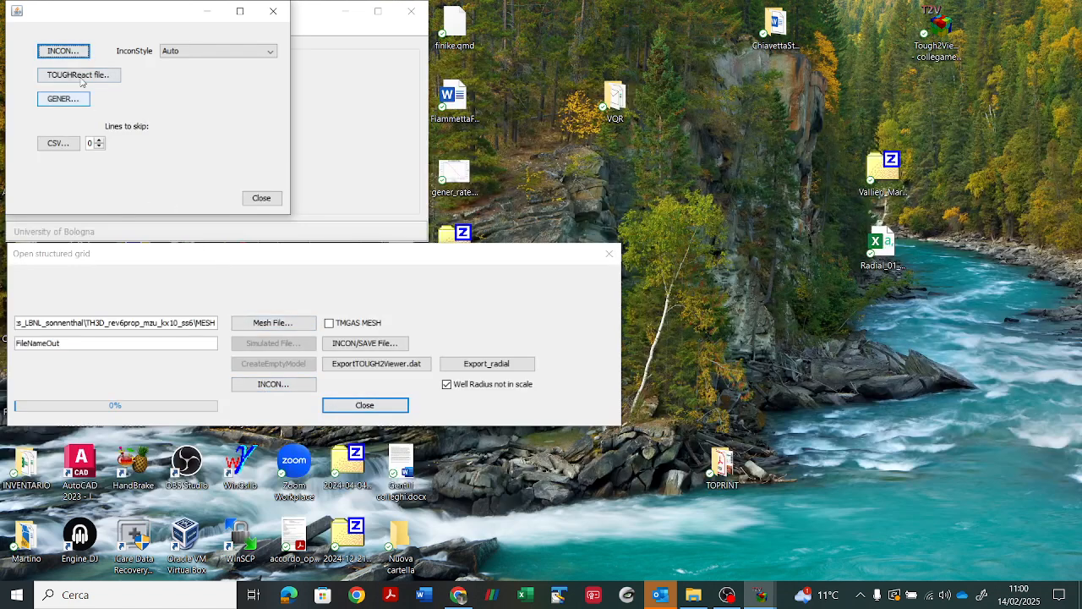
click(68, 52)
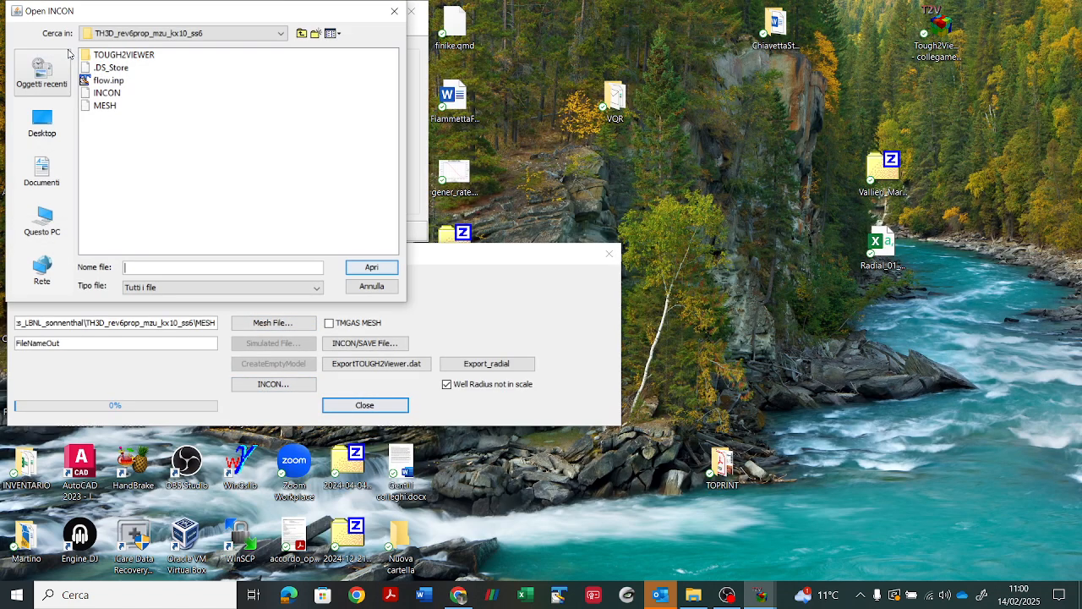
click(107, 93)
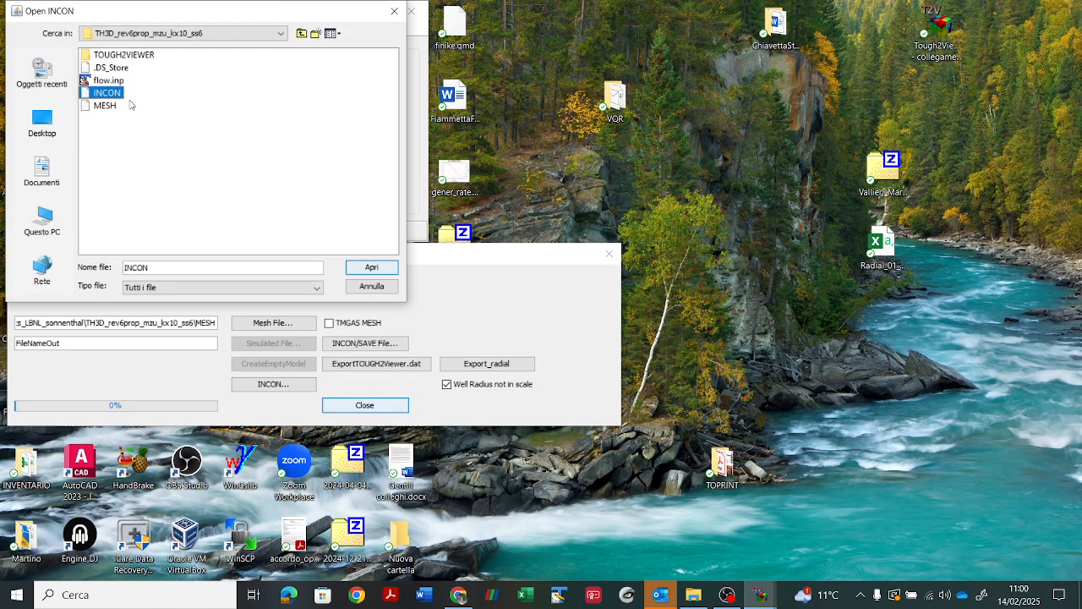
click(371, 267)
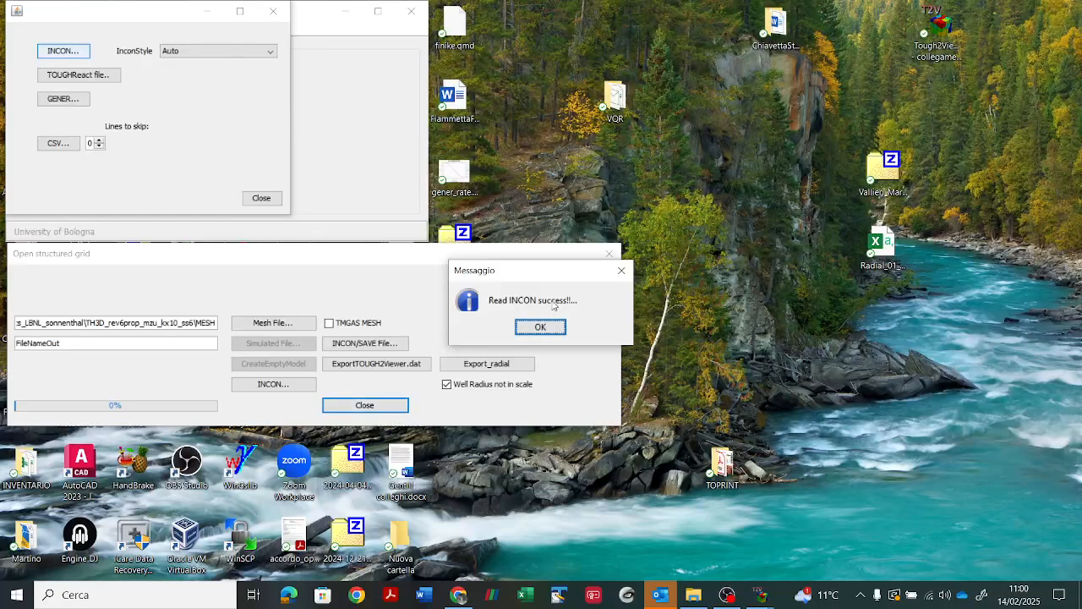
click(541, 328)
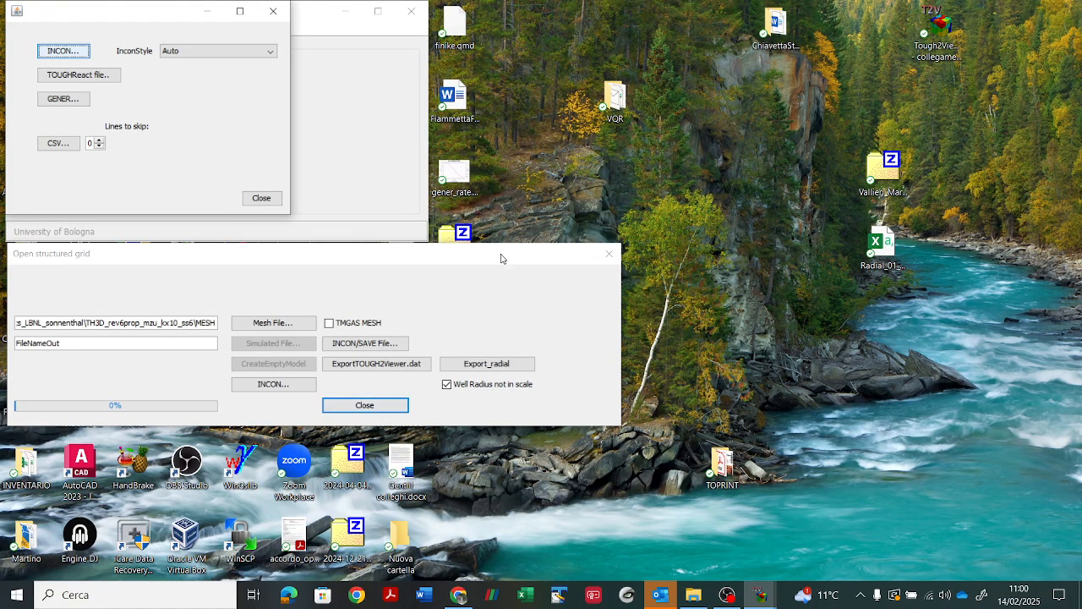
Step: Export the model as tough2viewer.dat and check the new file in the TH3D_rev6prop_mzu_kx10_ss6 folder
click(387, 365)
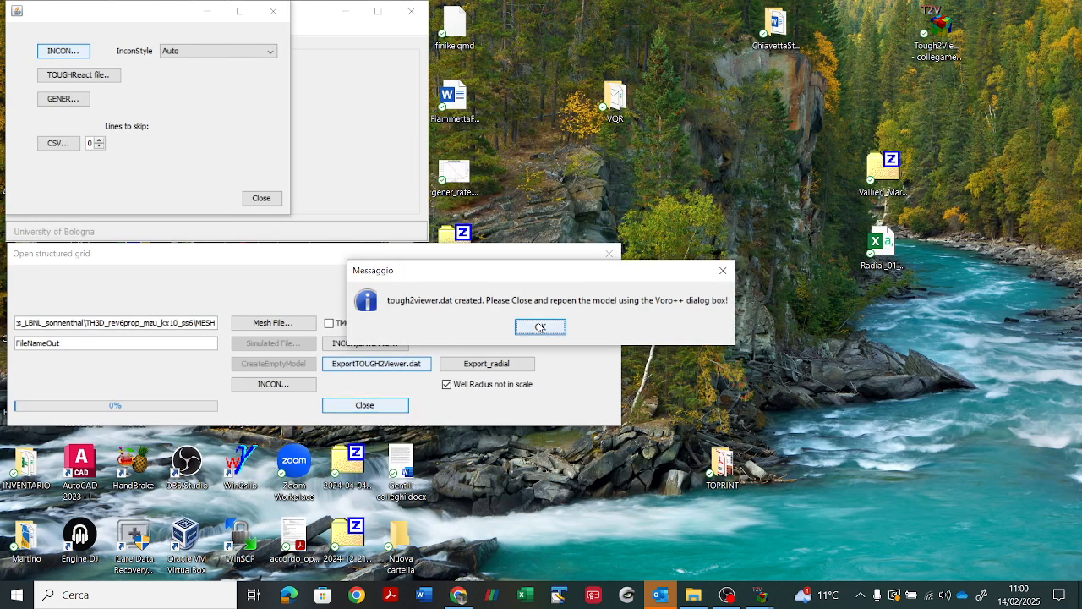
click(541, 328)
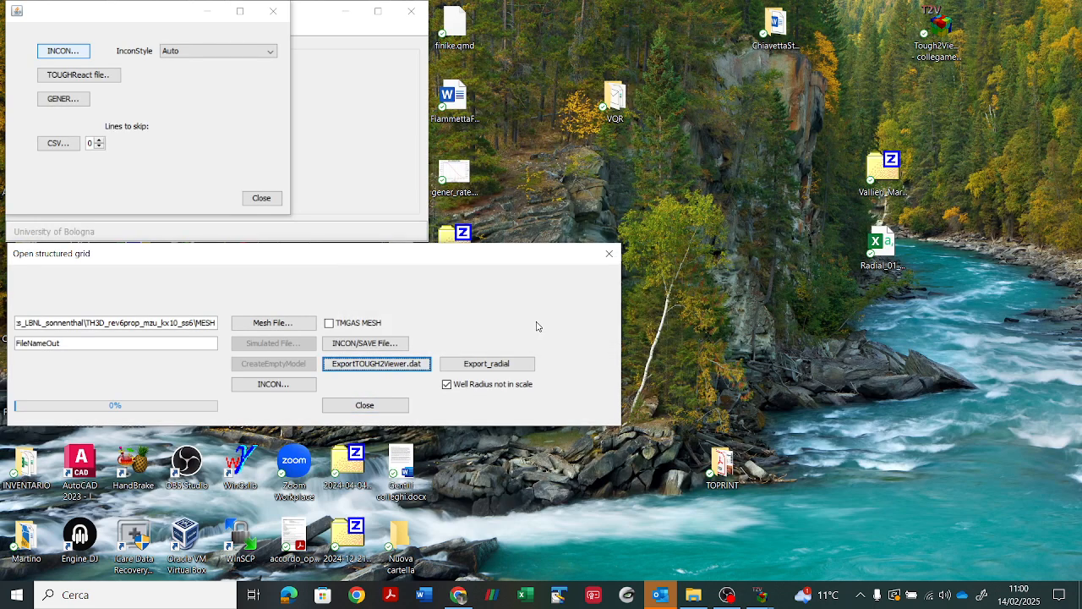
click(694, 594)
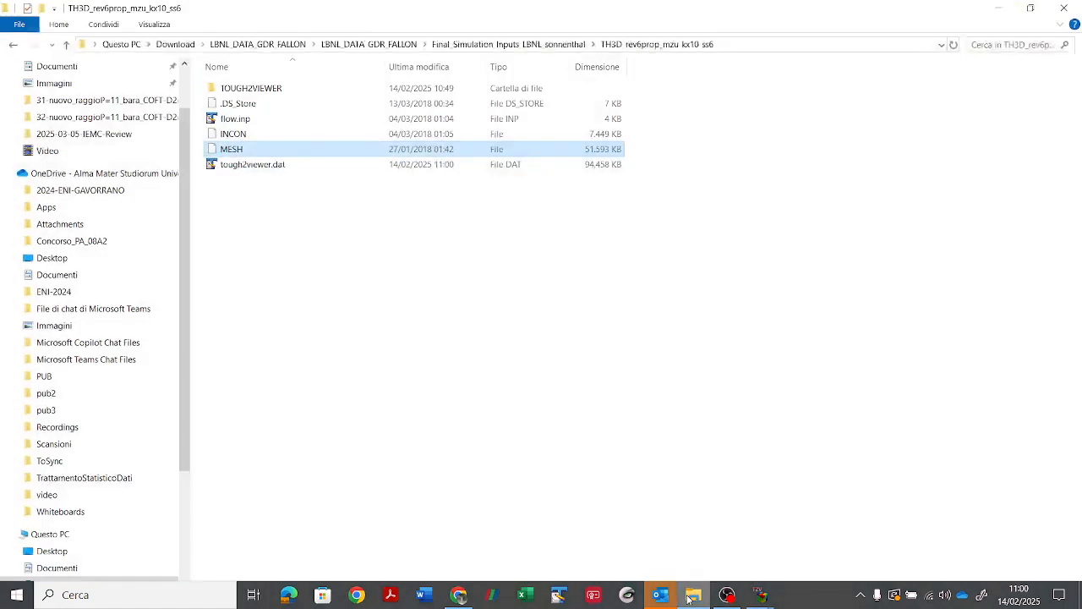
click(245, 166)
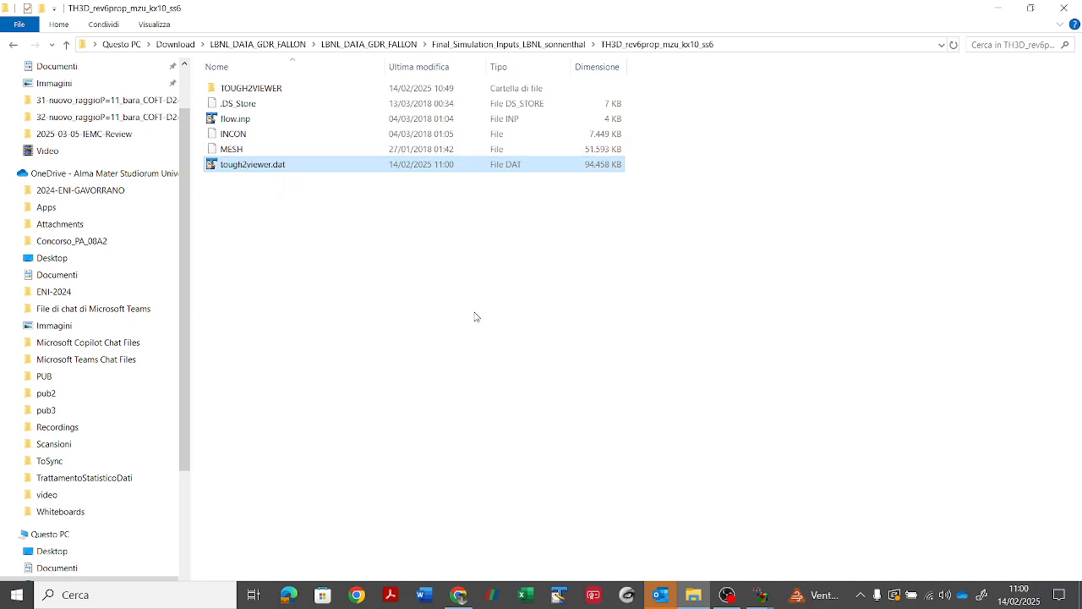
Step: Return to TOUGH2Viewer and close the initial-conditions import window and the structured grid dialog
mouse_move(761, 592)
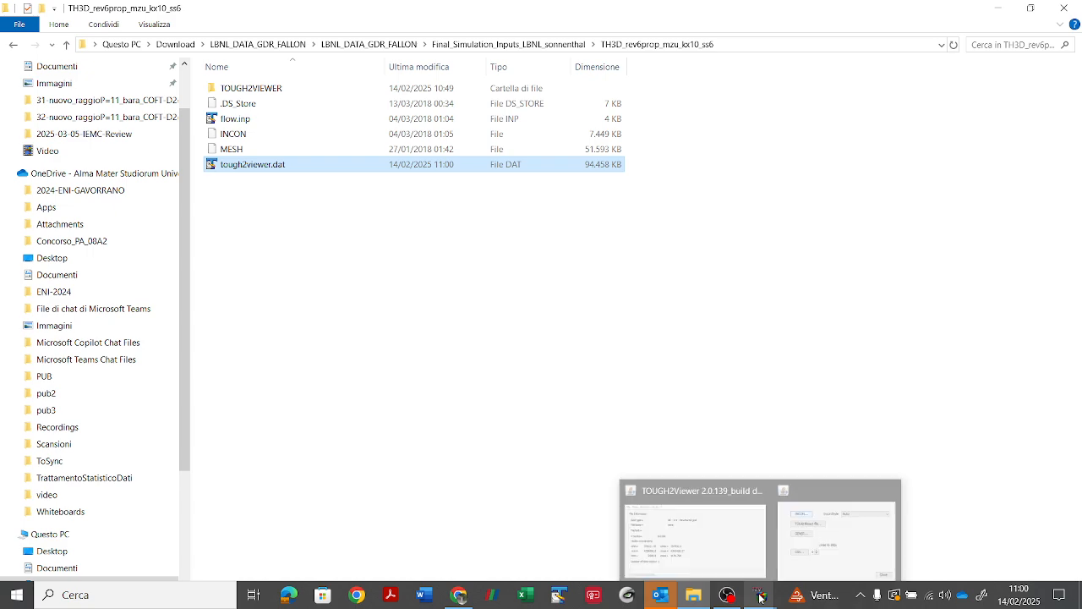
click(782, 558)
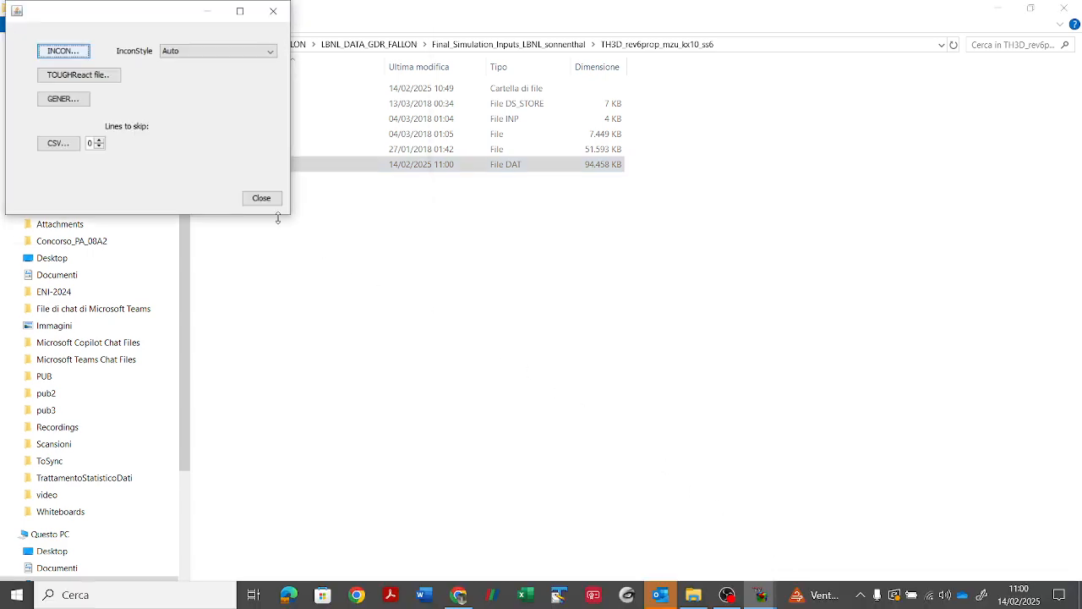
click(252, 199)
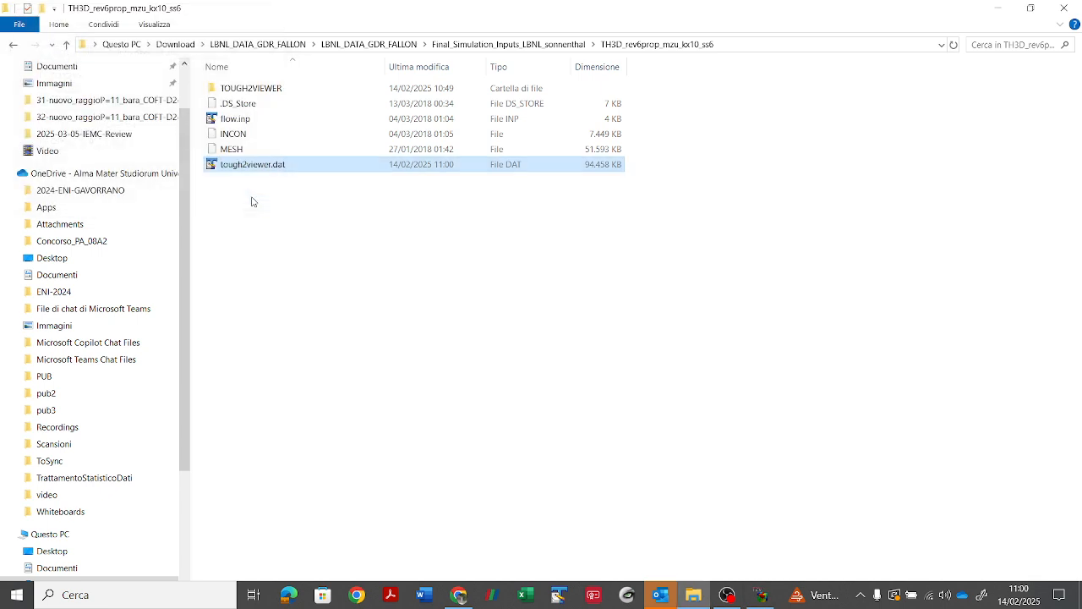
click(761, 594)
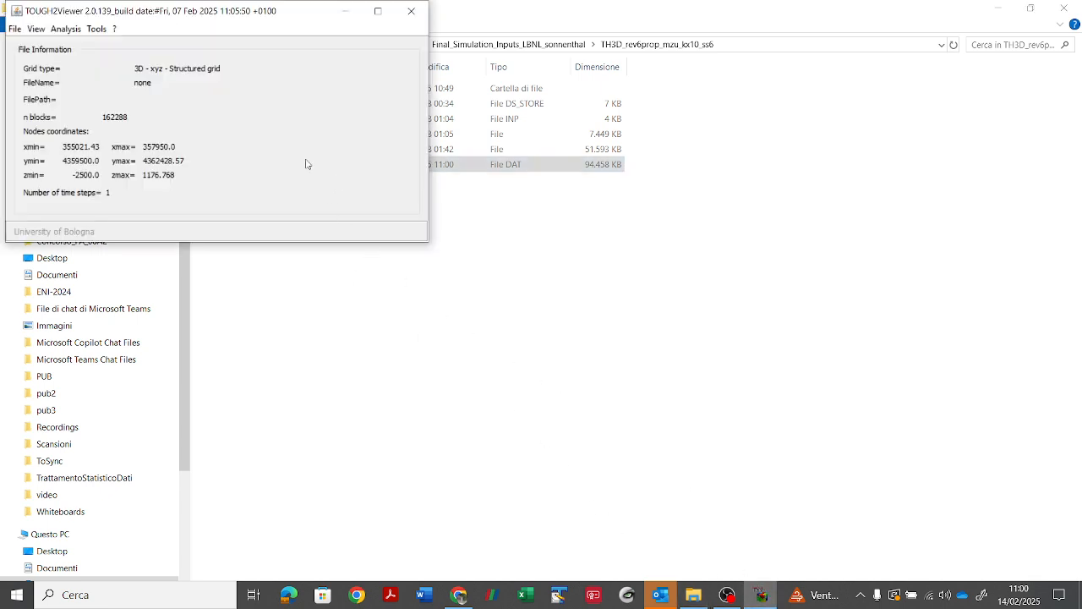
click(15, 29)
click(51, 45)
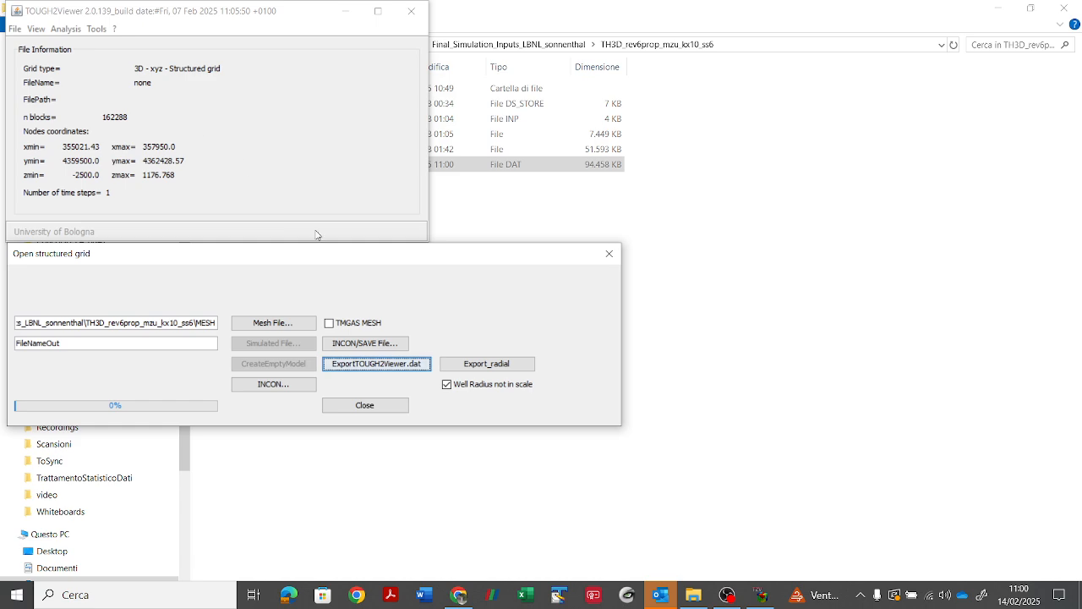
click(368, 408)
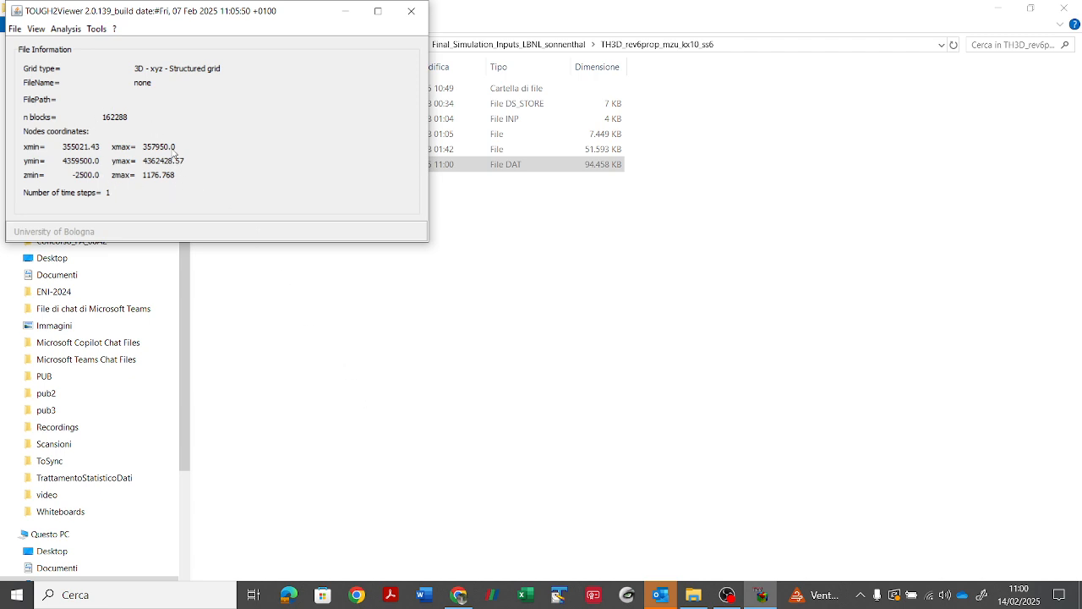
Step: Open the 3D Block model of the structured grid and set its viewpoint to FrontView
click(37, 30)
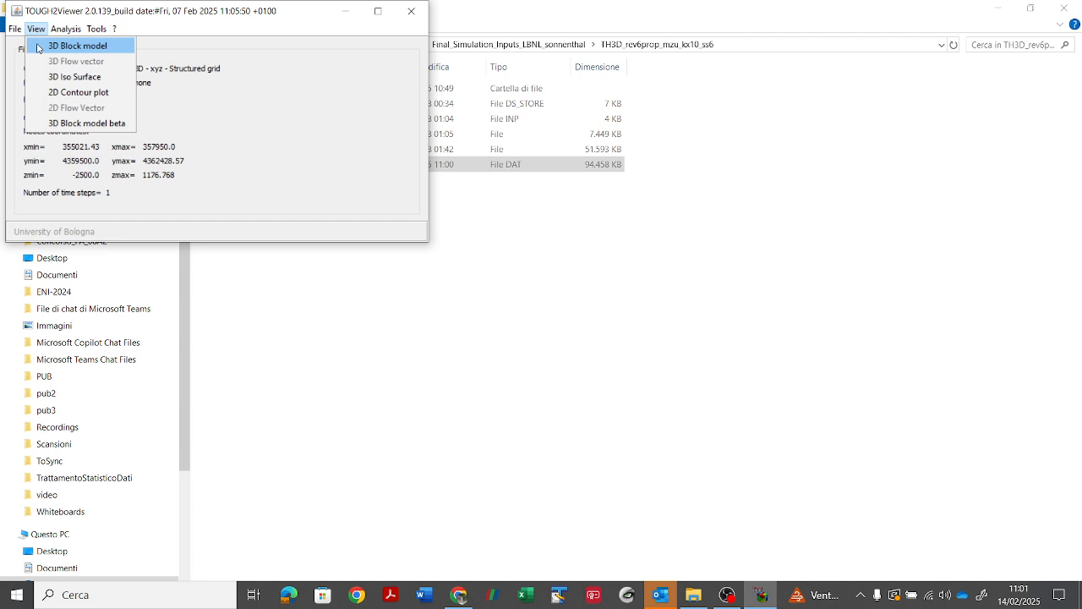
click(37, 48)
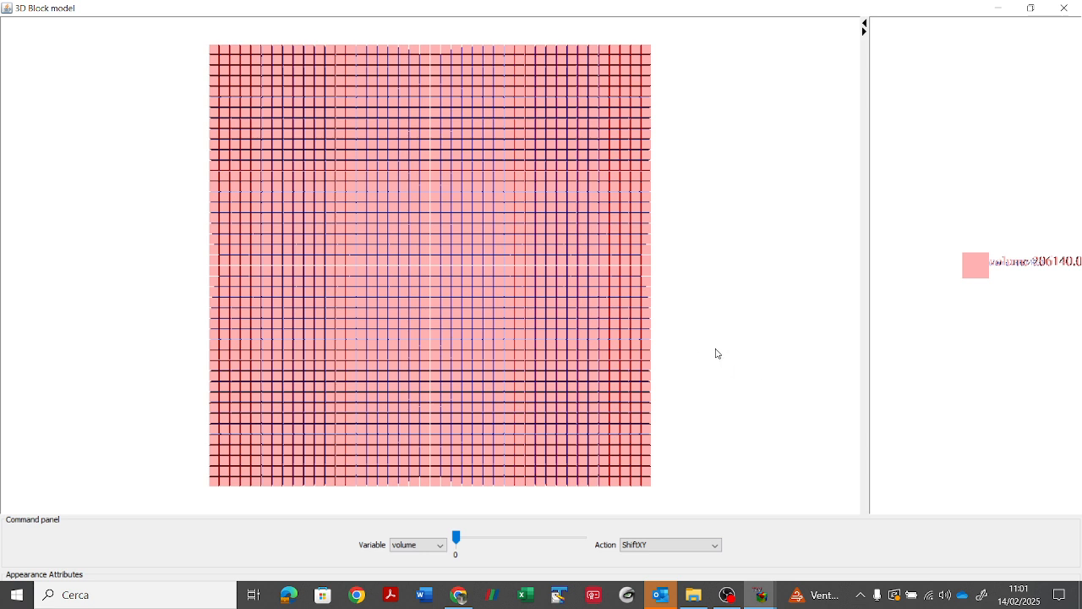
drag(716, 333, 709, 241)
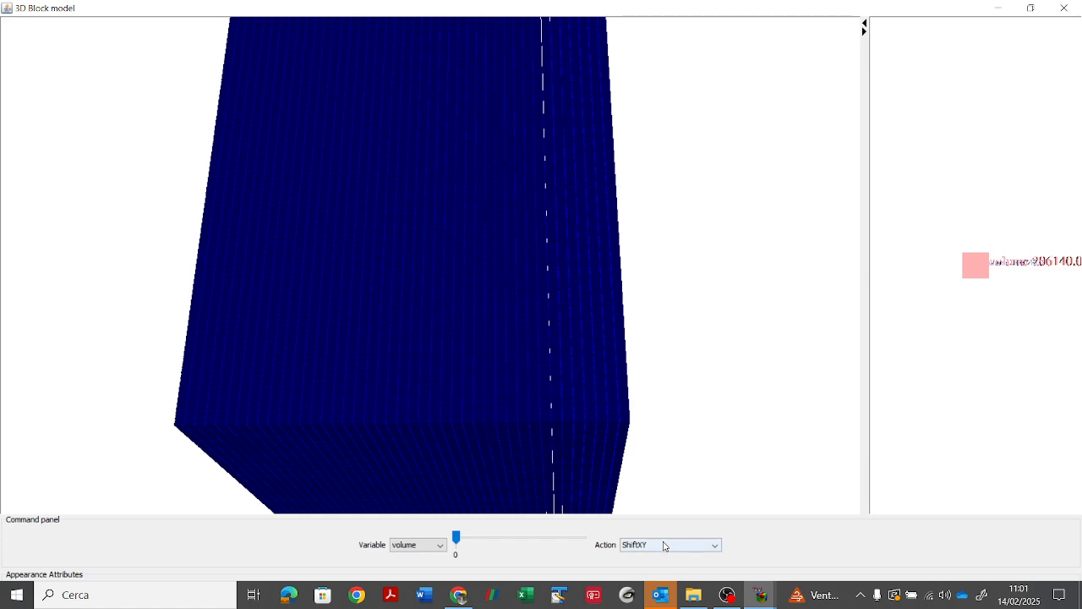
click(665, 545)
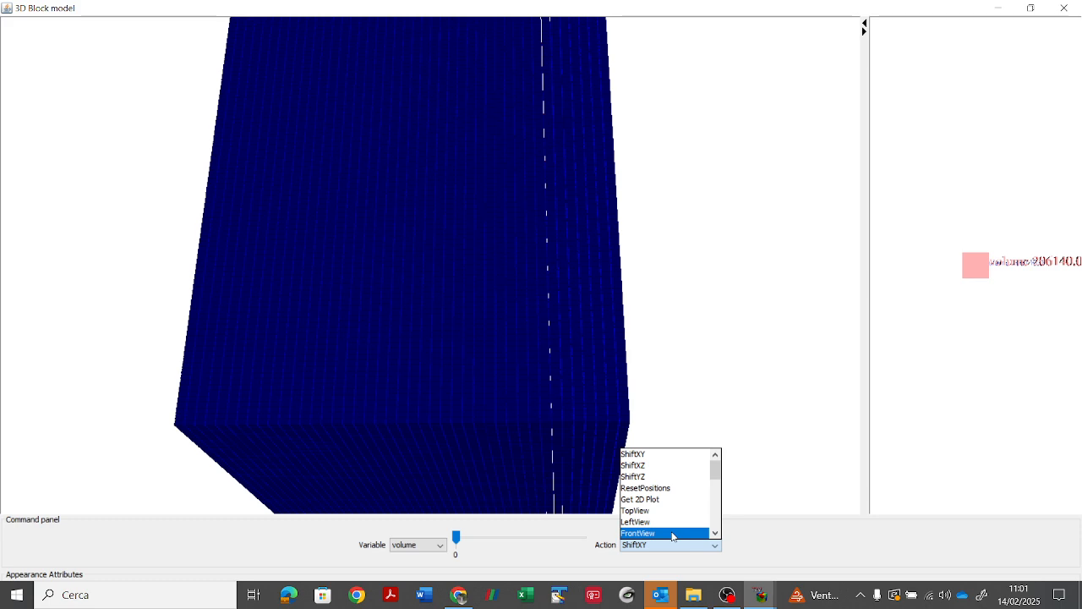
click(672, 533)
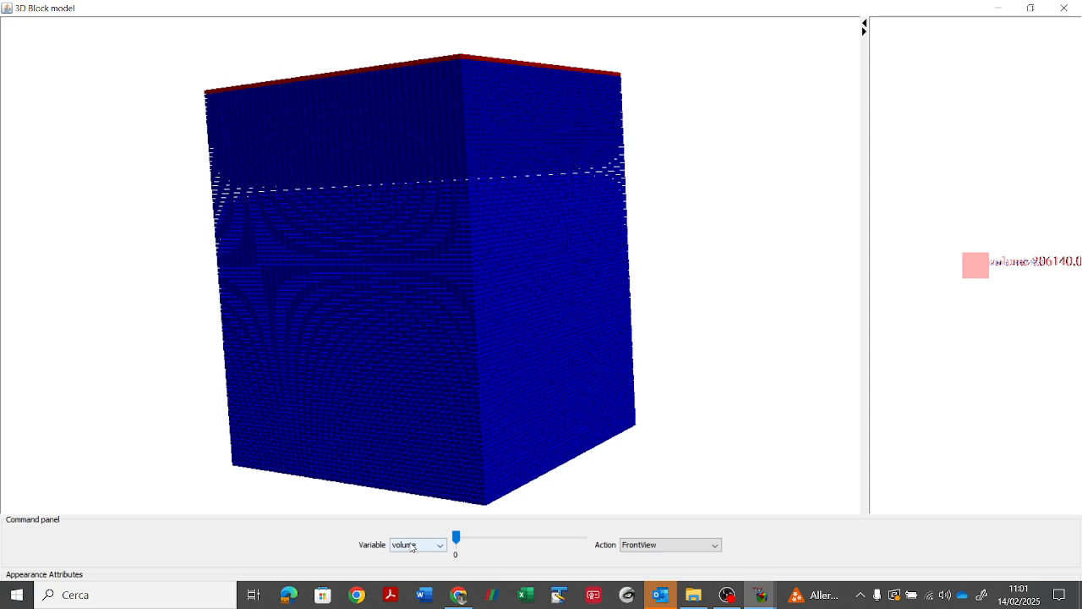
Step: Colour the 3D blocks by the INCON_1 variable and examine its distribution over the sides and top of the model
click(413, 547)
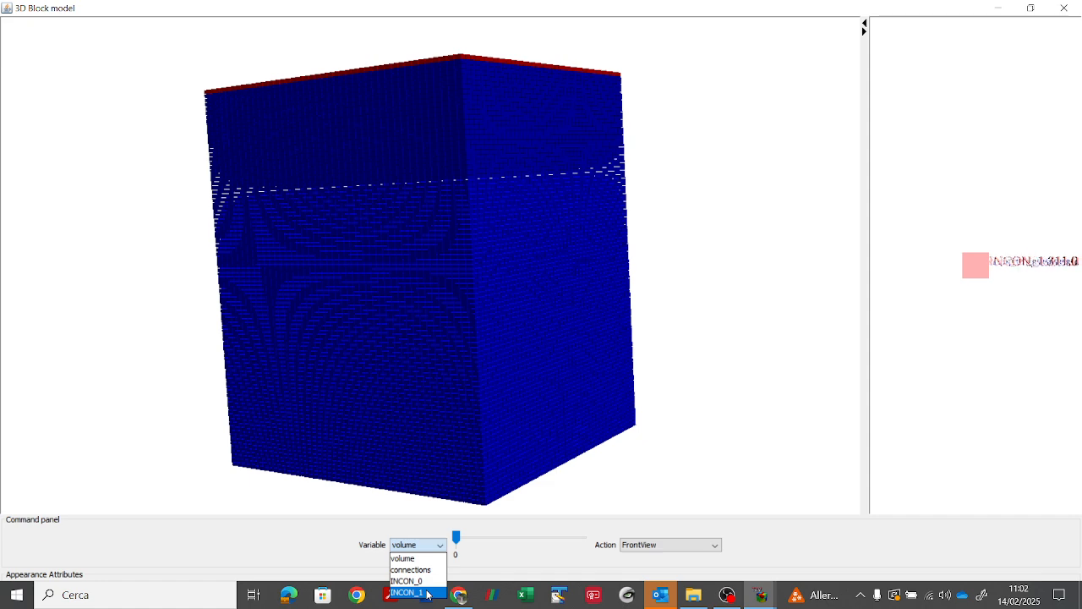
click(428, 594)
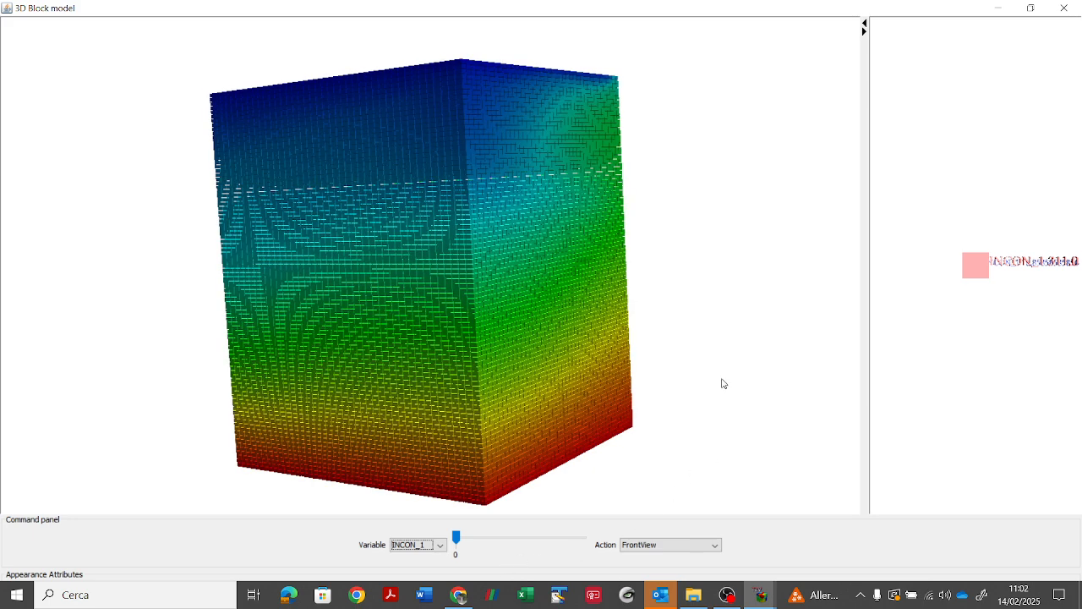
drag(696, 286, 692, 292)
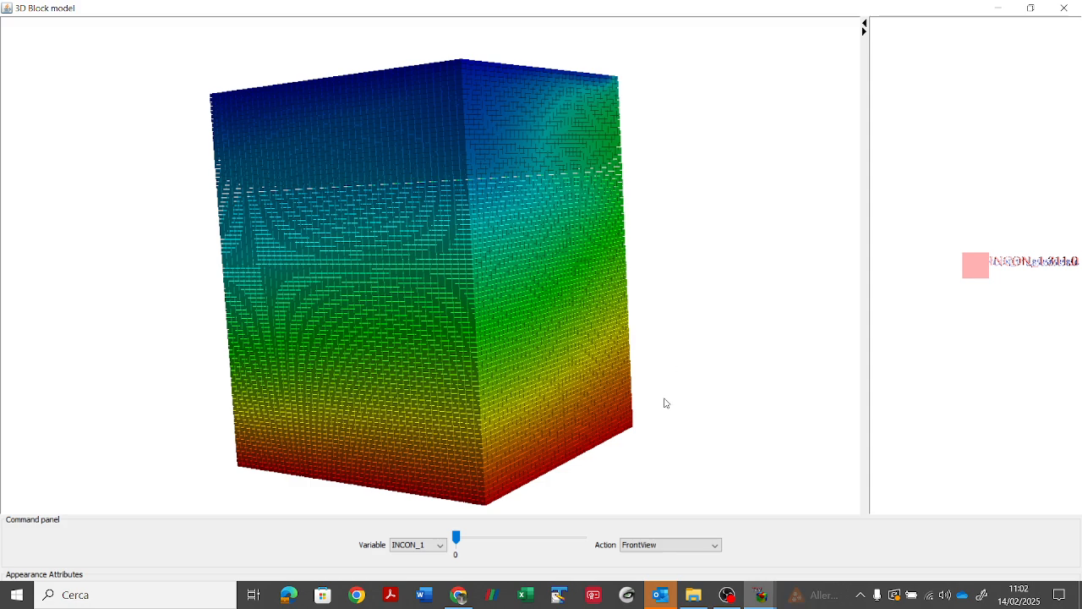
drag(589, 386, 577, 353)
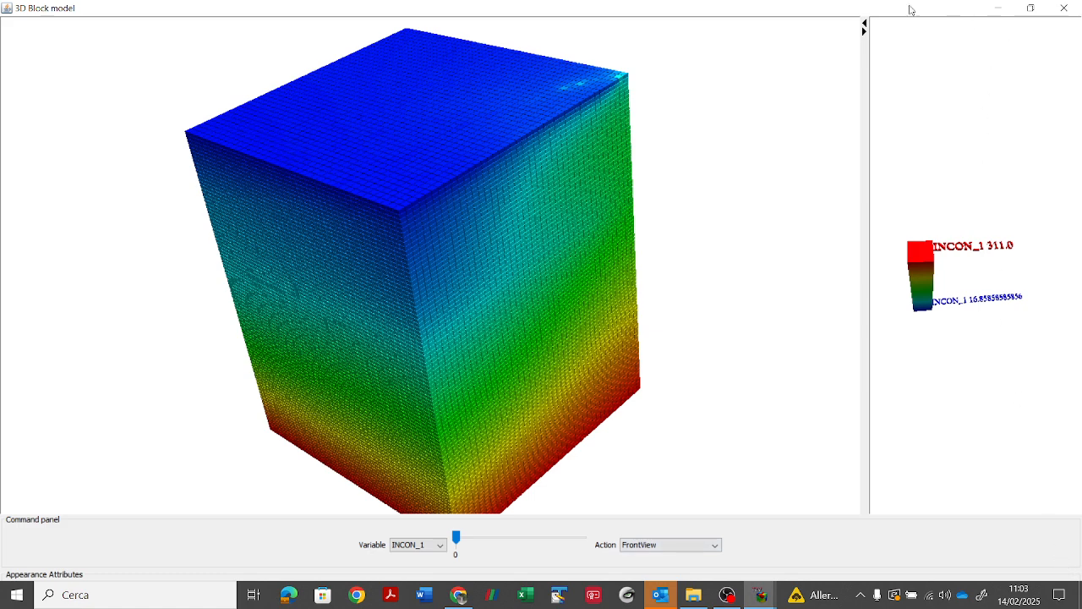
Step: Restore the 3D Block model window down, set the block appearance to RockTypes, and maximize the window again
drag(909, 11, 831, 75)
click(842, 321)
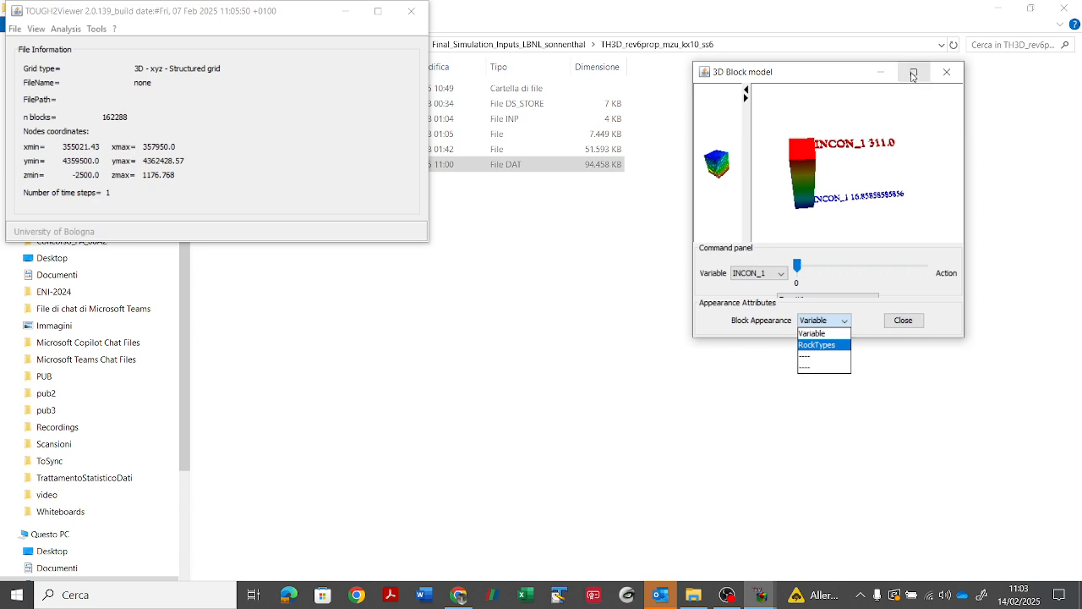
click(913, 71)
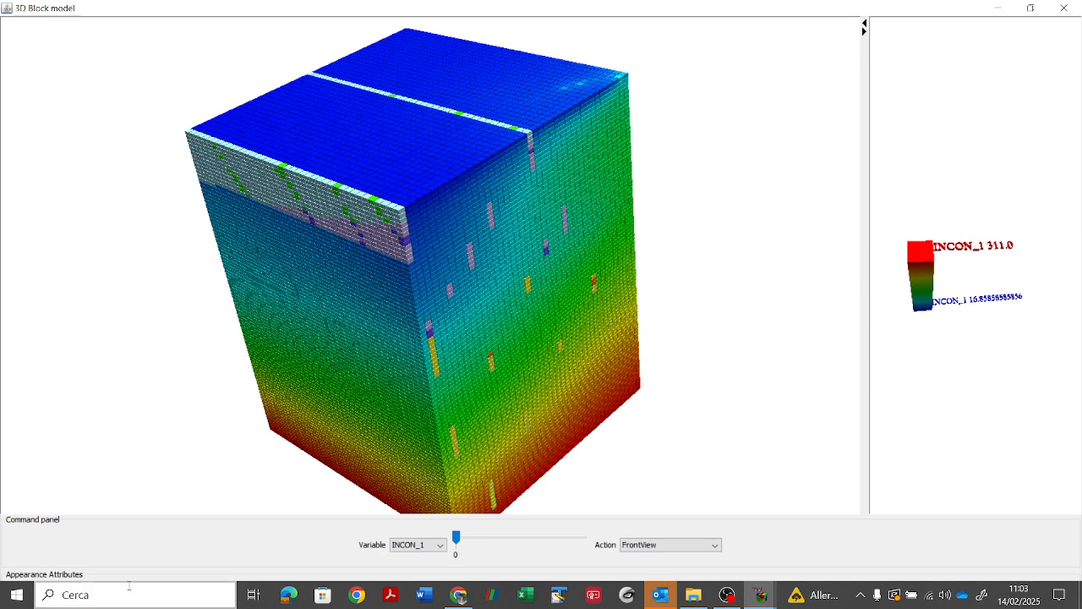
right_click(273, 598)
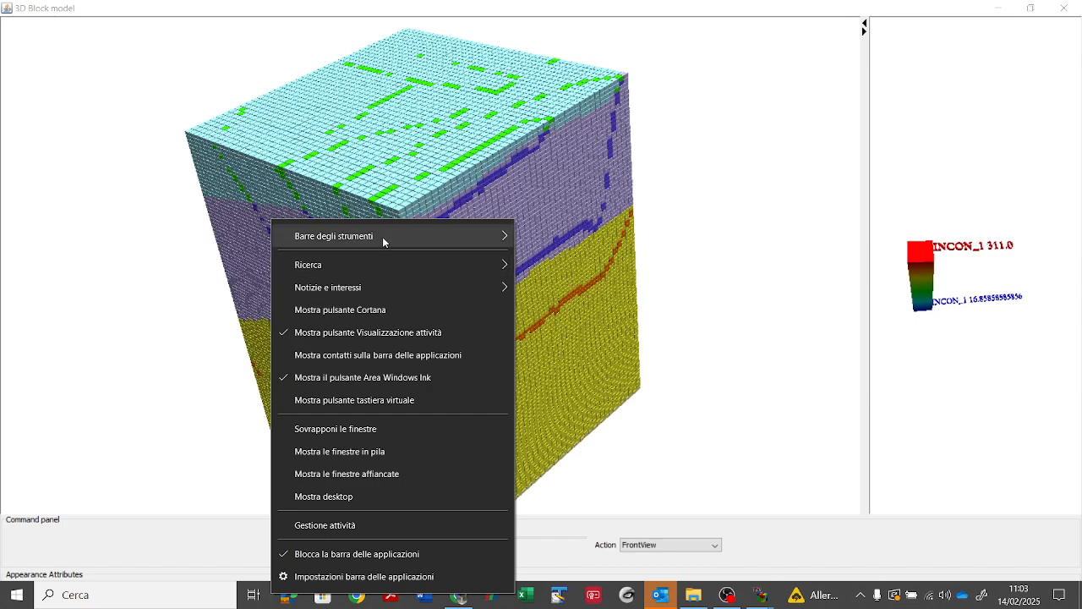
mouse_move(431, 238)
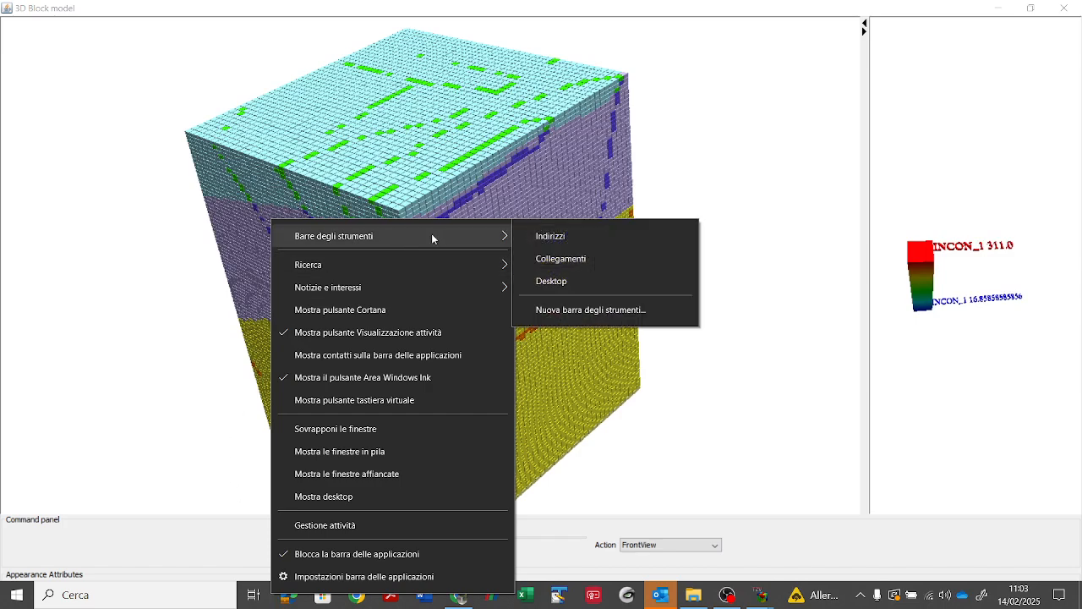
Step: Dismiss the taskbar menu, open the 3D Block model Object options from the main window and move the Options window below it
click(208, 287)
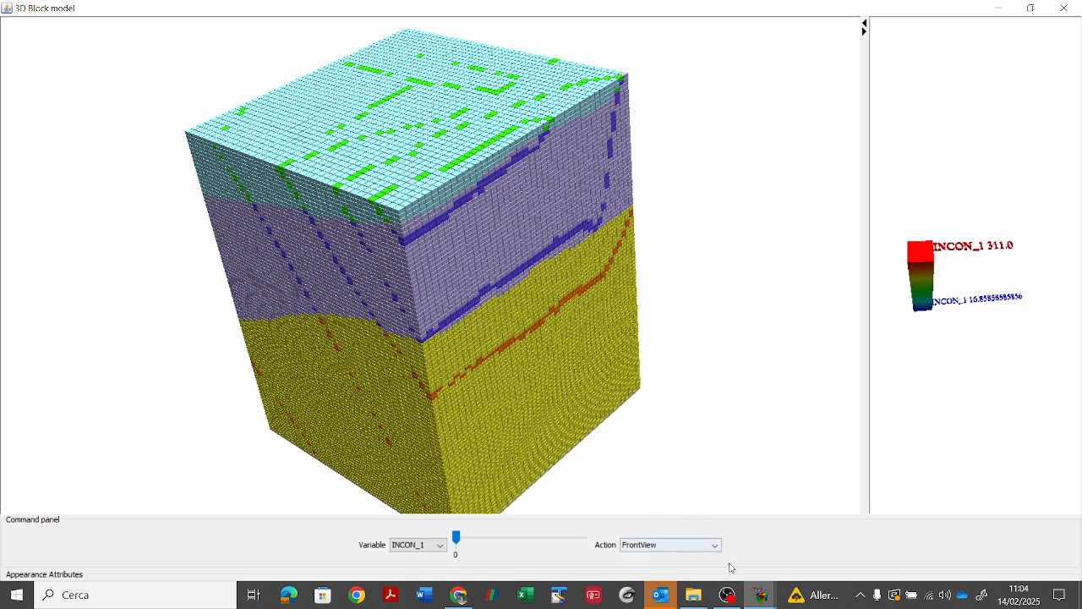
click(760, 597)
click(689, 505)
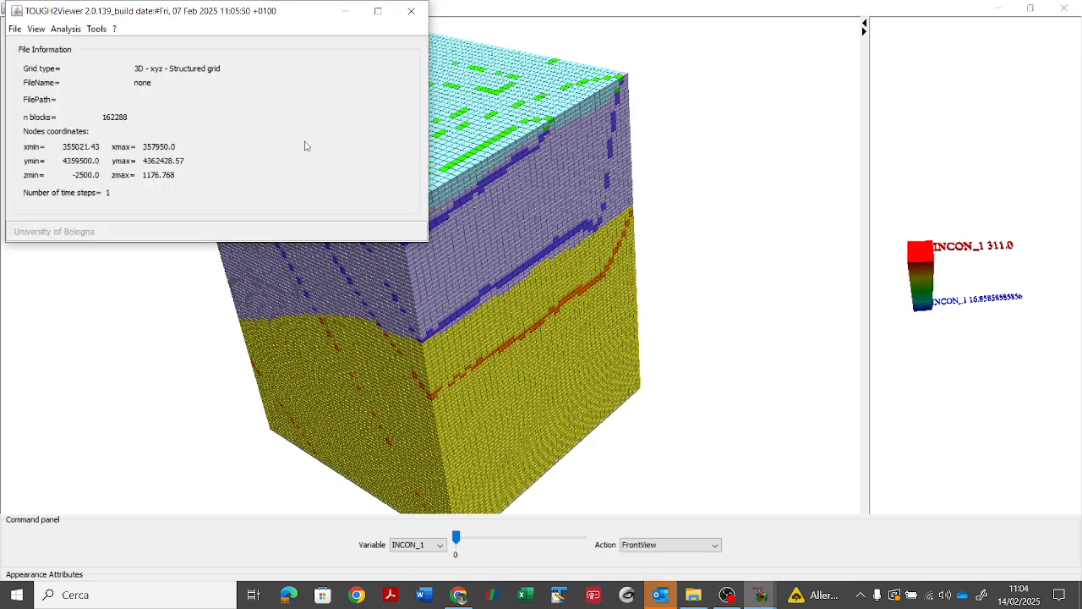
click(96, 28)
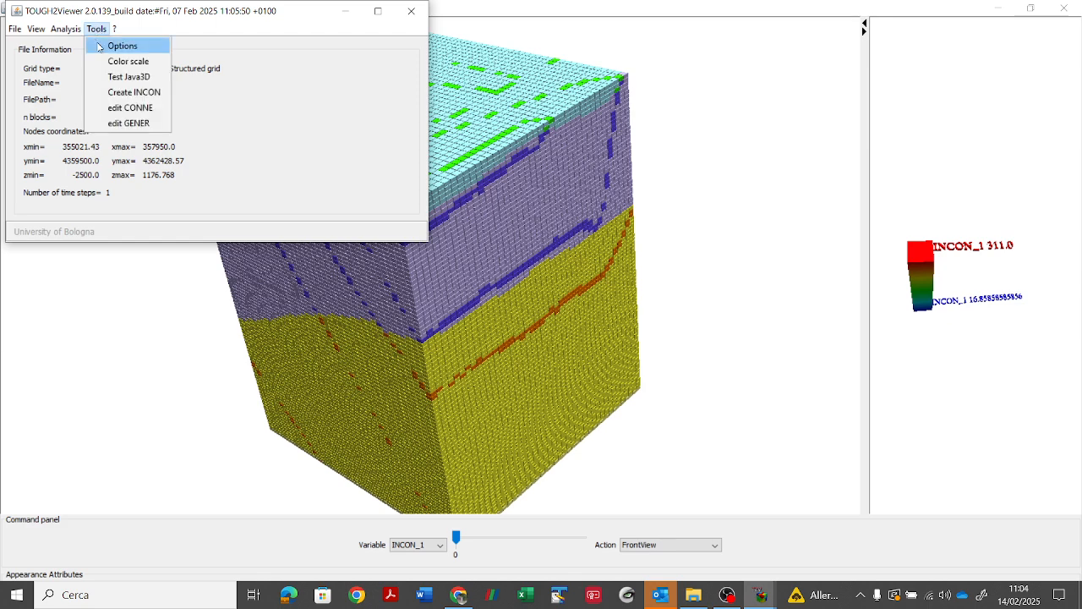
click(119, 45)
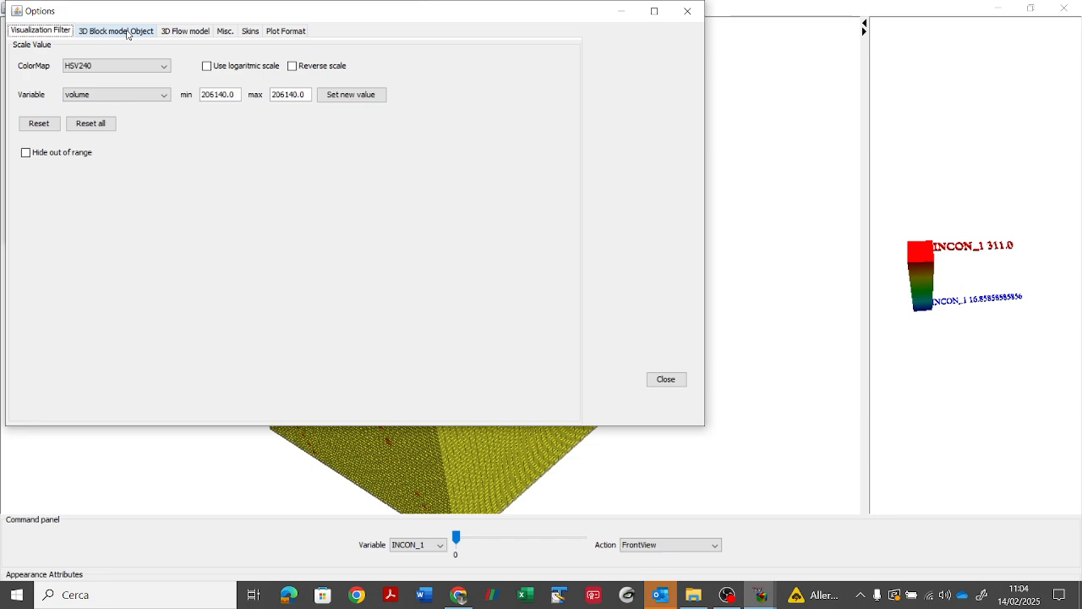
click(127, 34)
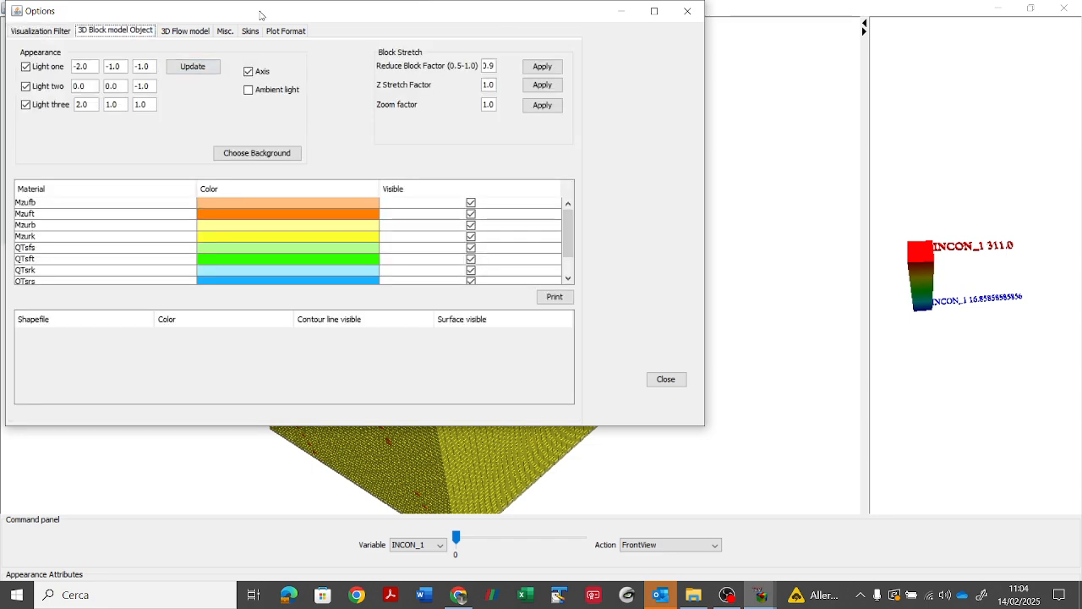
drag(259, 15, 271, 258)
Step: Hide the QTsrs, Tvsrk, QTsrk and Mzurk materials in the 3D block model
scroll(577, 482, down, 1)
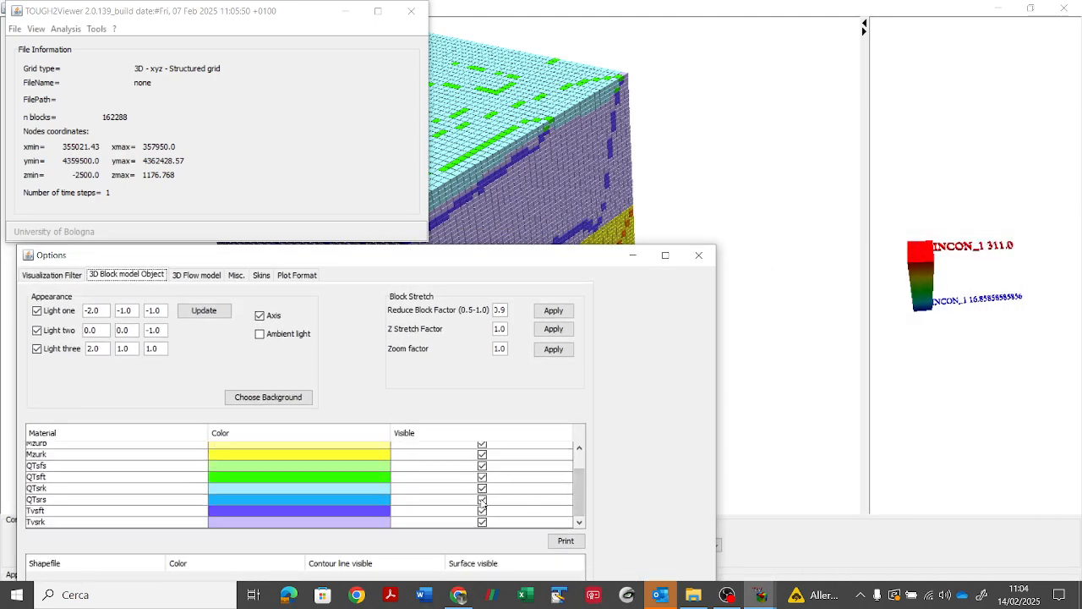
click(482, 500)
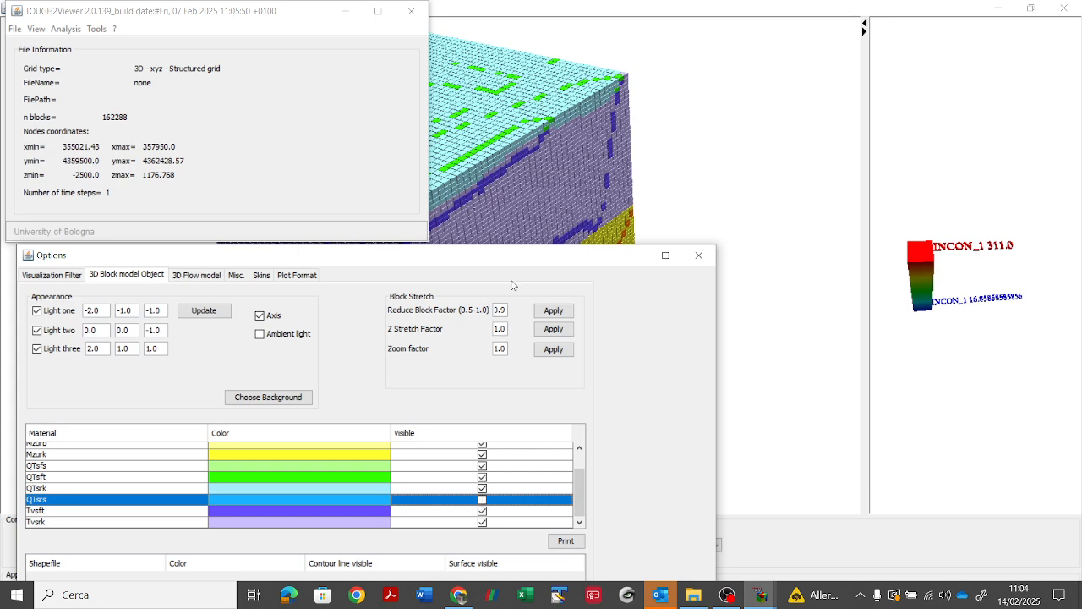
drag(500, 259, 932, 285)
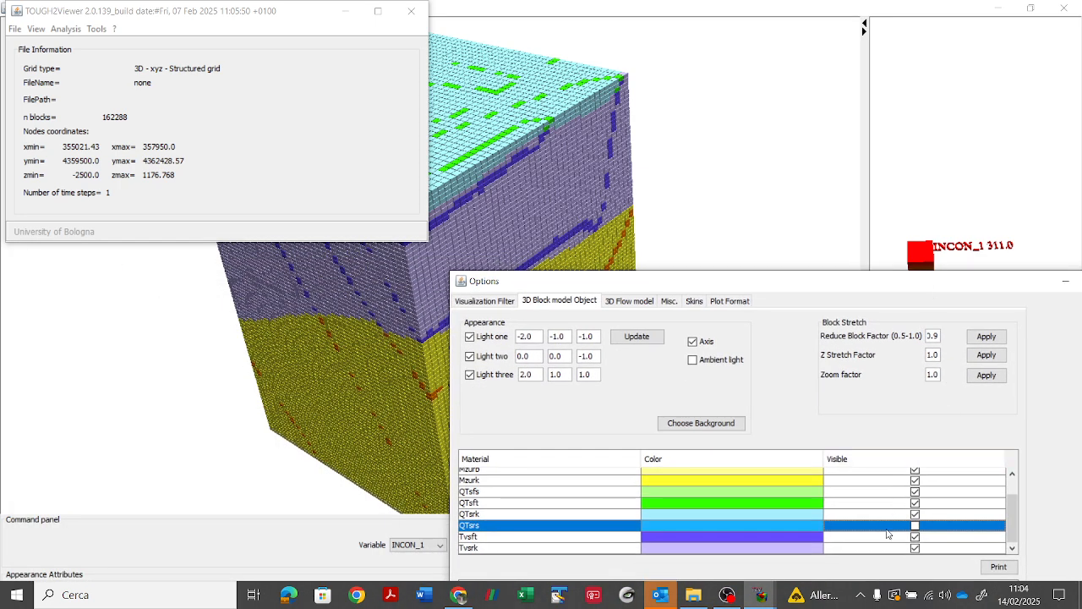
click(916, 550)
click(915, 549)
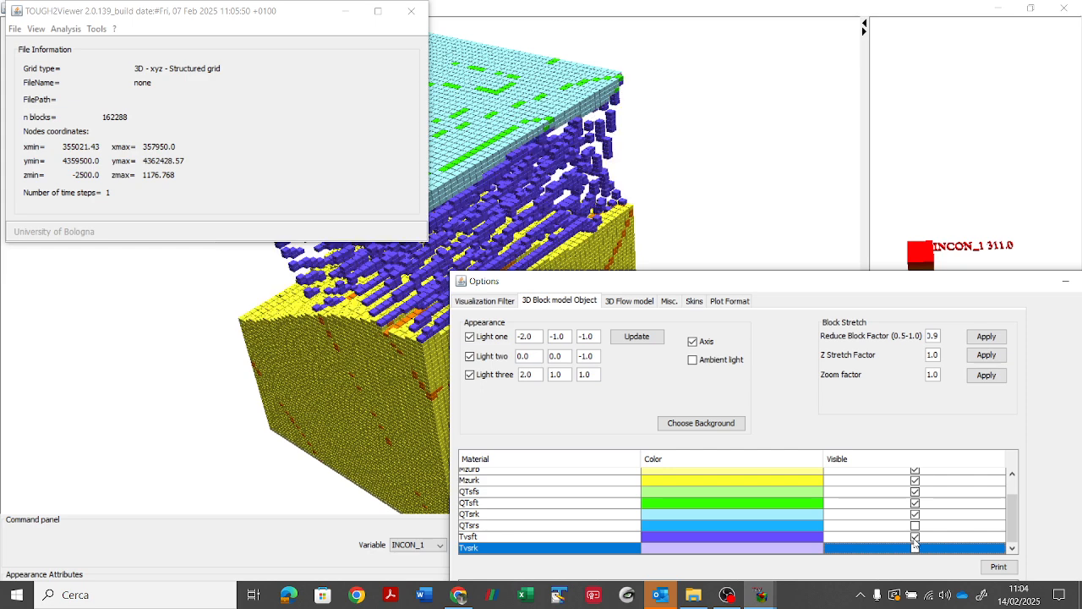
click(914, 515)
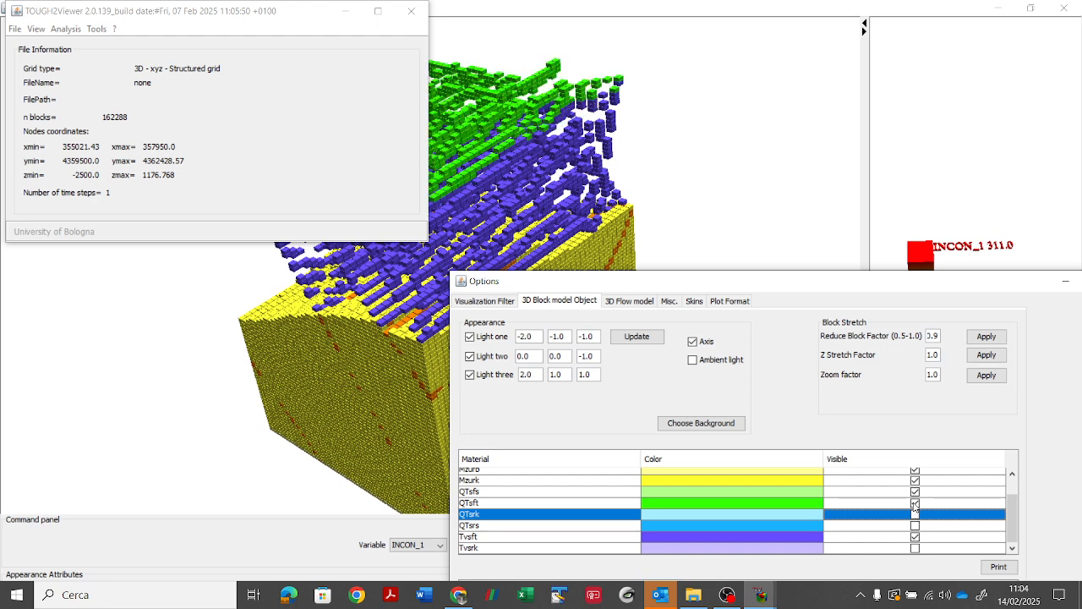
click(915, 480)
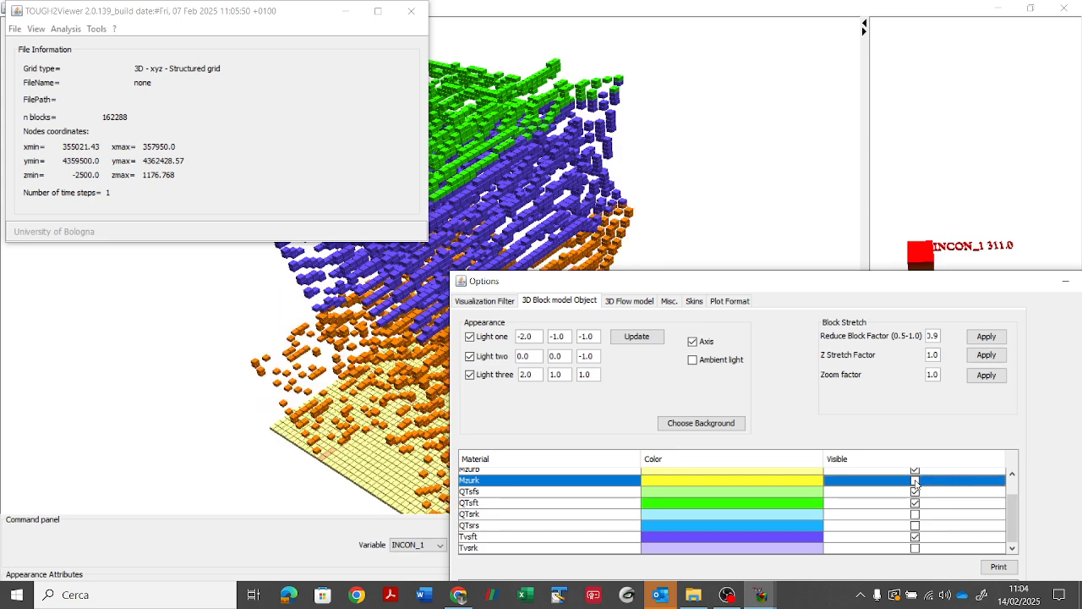
Step: Minimize the main and Options windows and examine the remaining rock-type blocks from different angles and distances
click(345, 11)
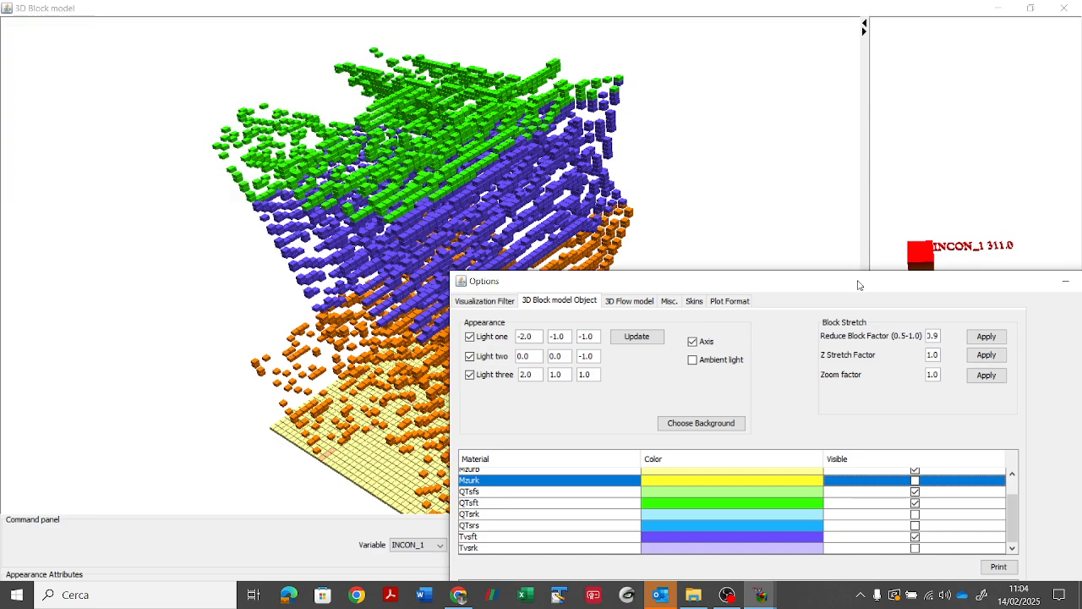
drag(927, 292, 661, 229)
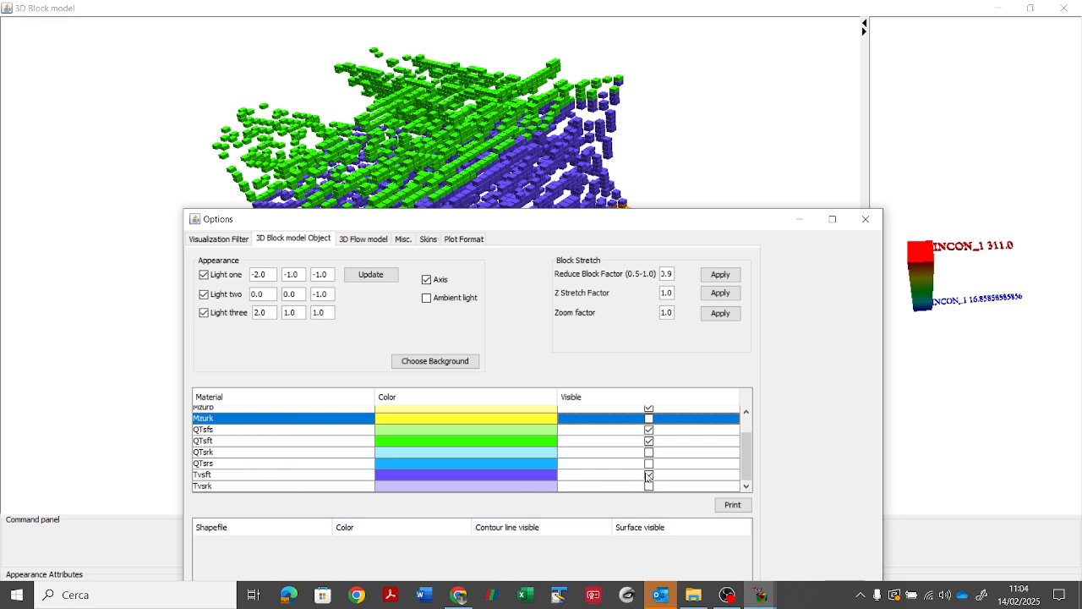
drag(755, 436, 750, 426)
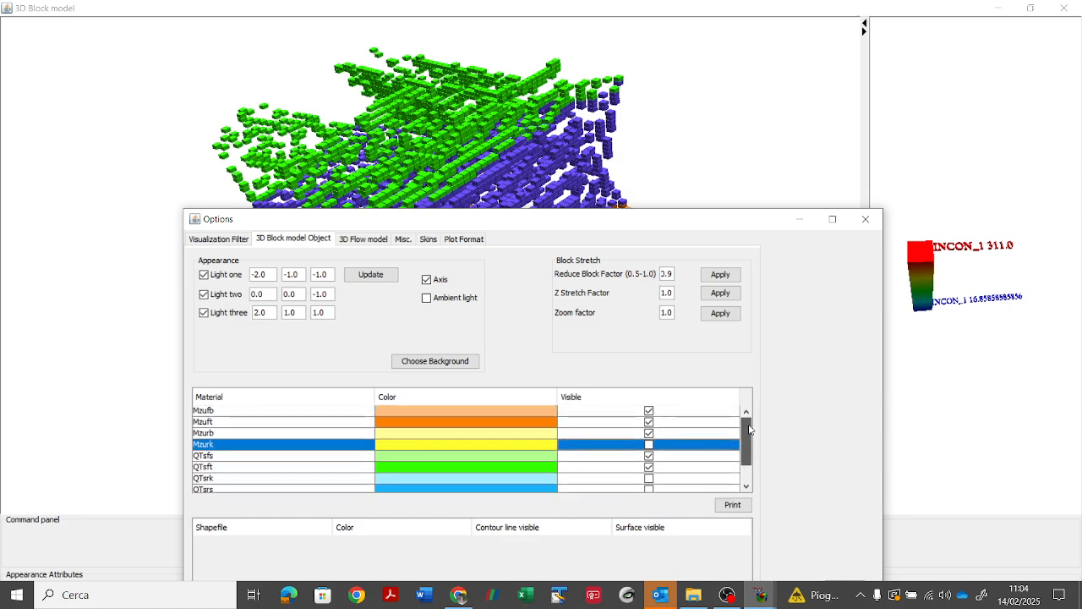
click(799, 219)
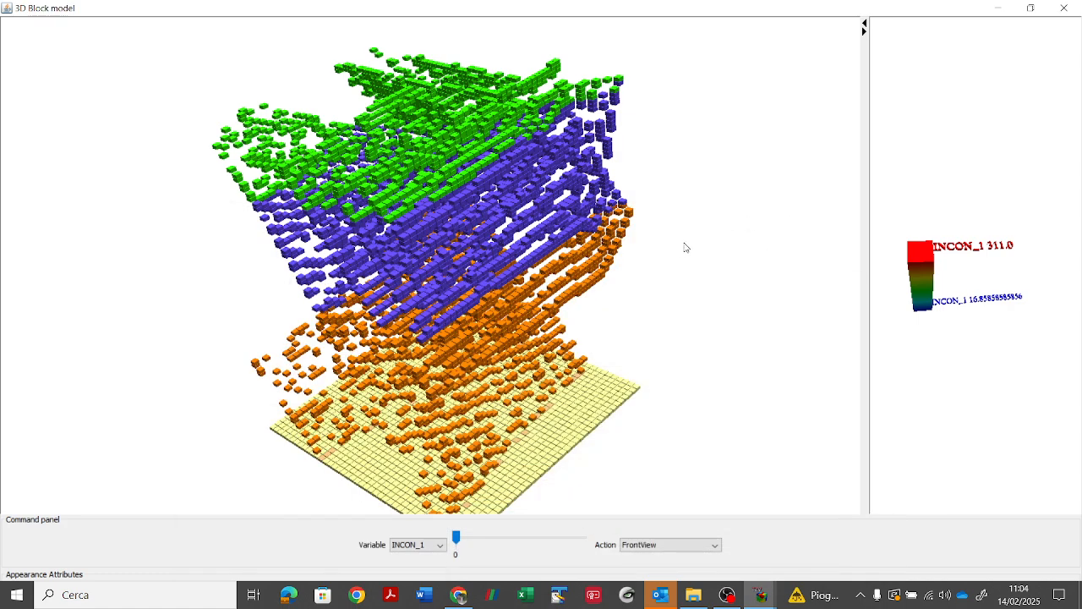
drag(689, 231, 734, 287)
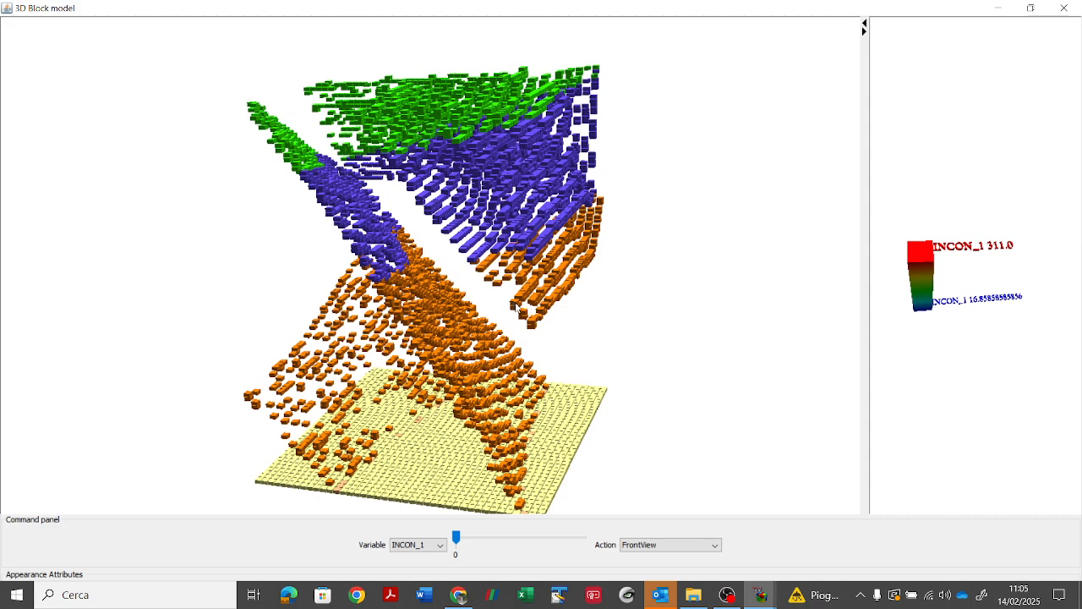
scroll(517, 307, down, 3)
scroll(517, 307, up, 5)
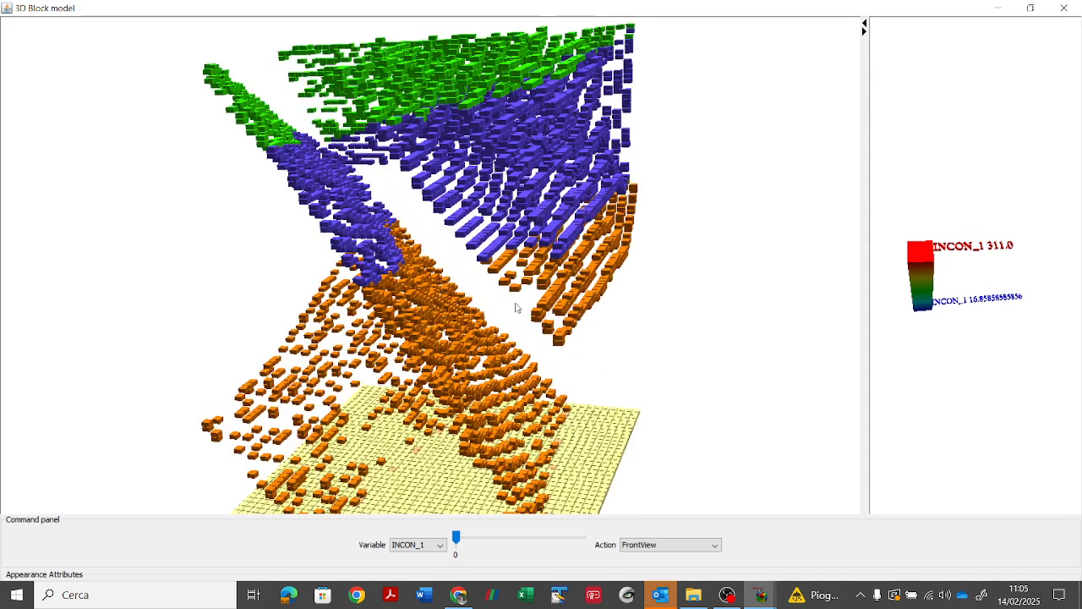
scroll(516, 307, up, 5)
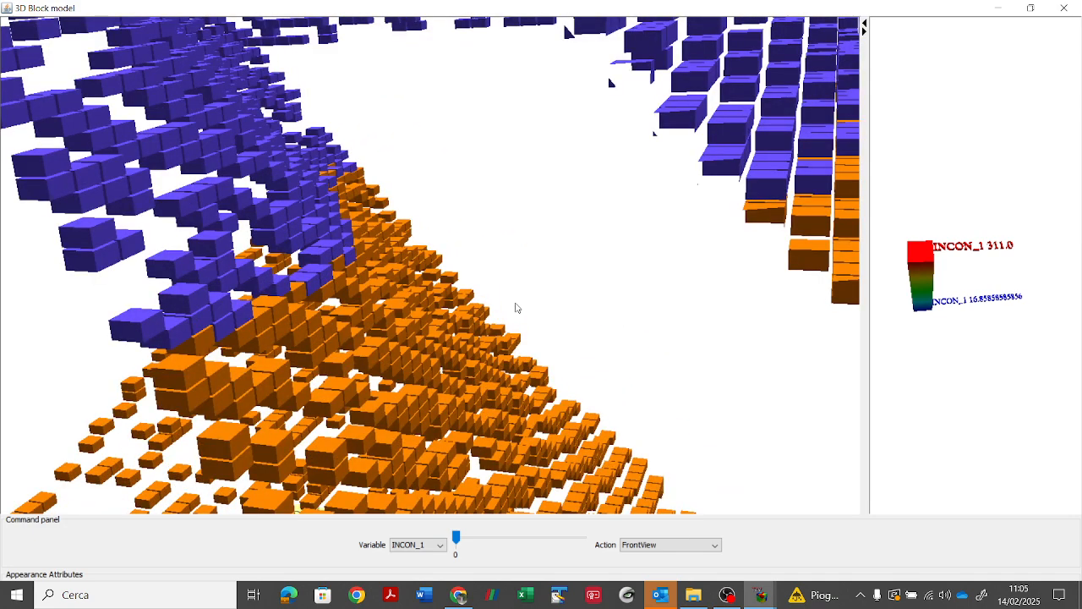
scroll(516, 308, down, 2)
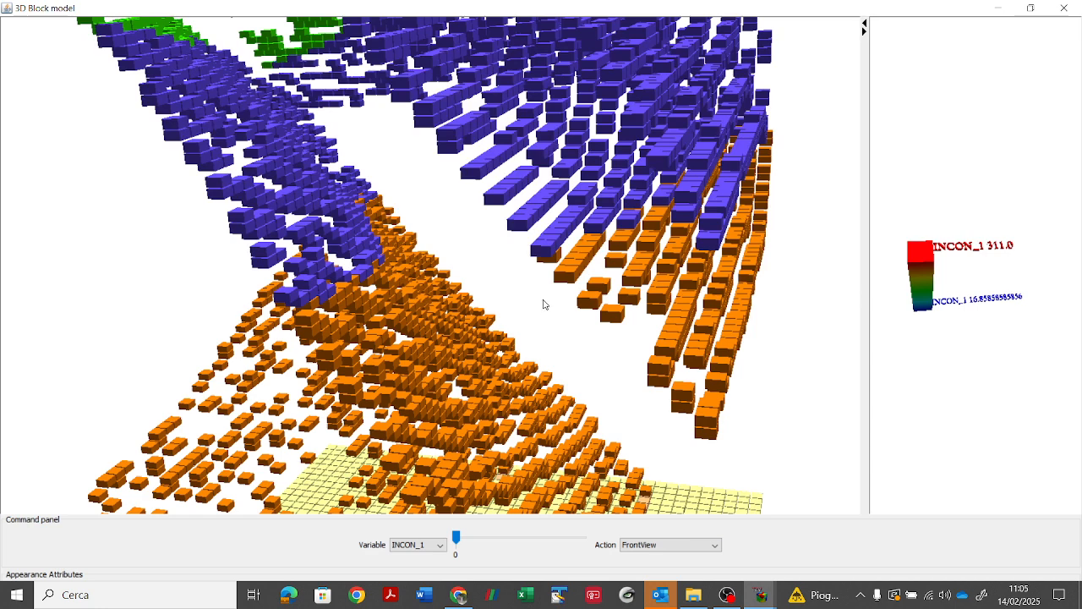
scroll(544, 304, up, 4)
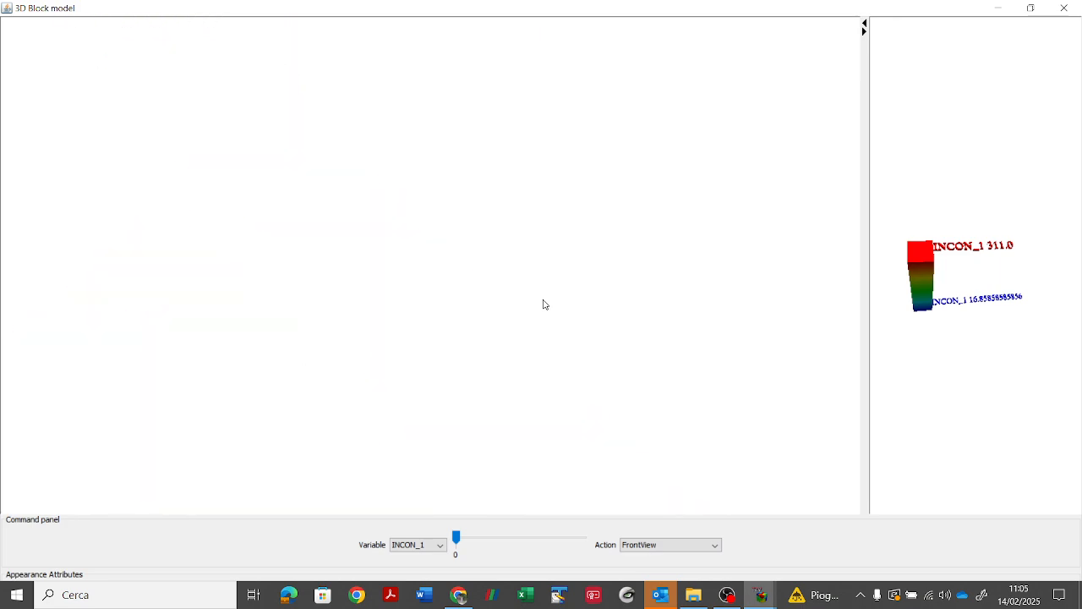
scroll(543, 305, down, 5)
scroll(543, 304, down, 2)
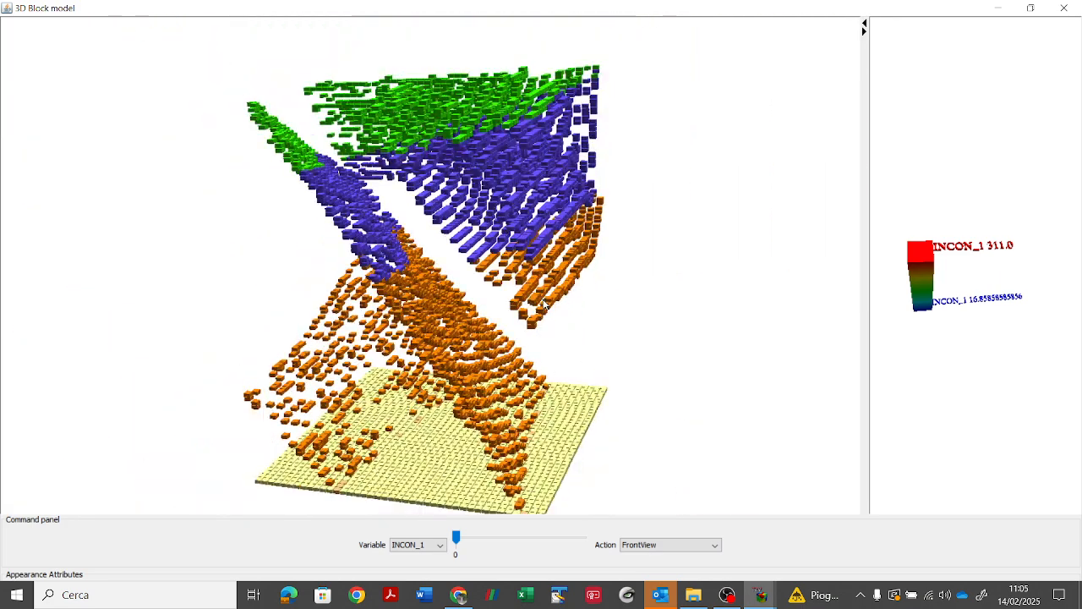
drag(663, 365, 677, 479)
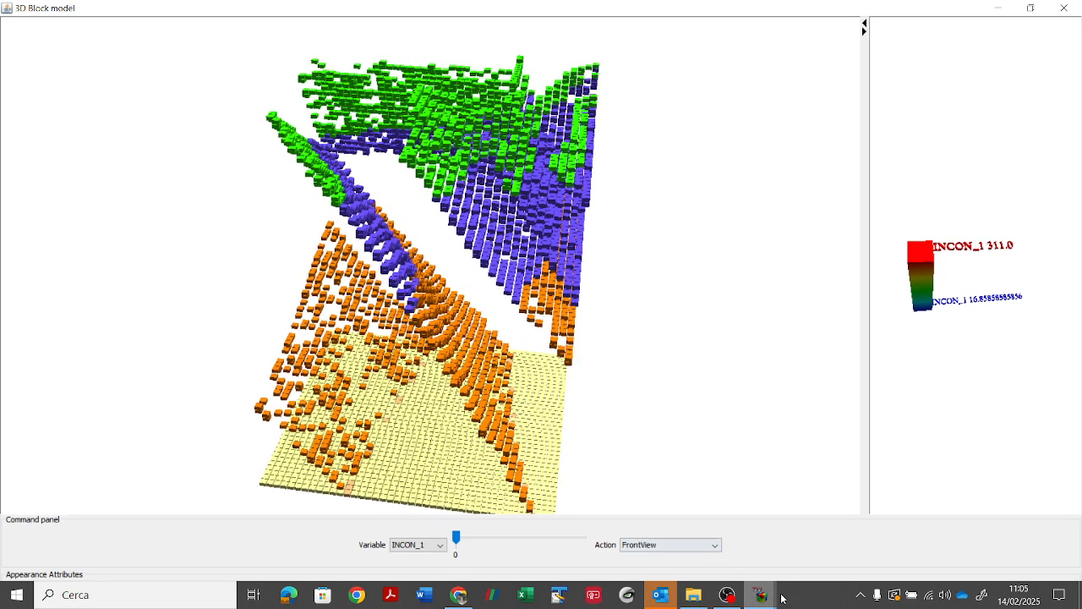
Step: Bring back the Options window, make Mzurk, QTsrk, QTsrs and Tvsrk visible again, and close the options
mouse_move(763, 598)
click(854, 515)
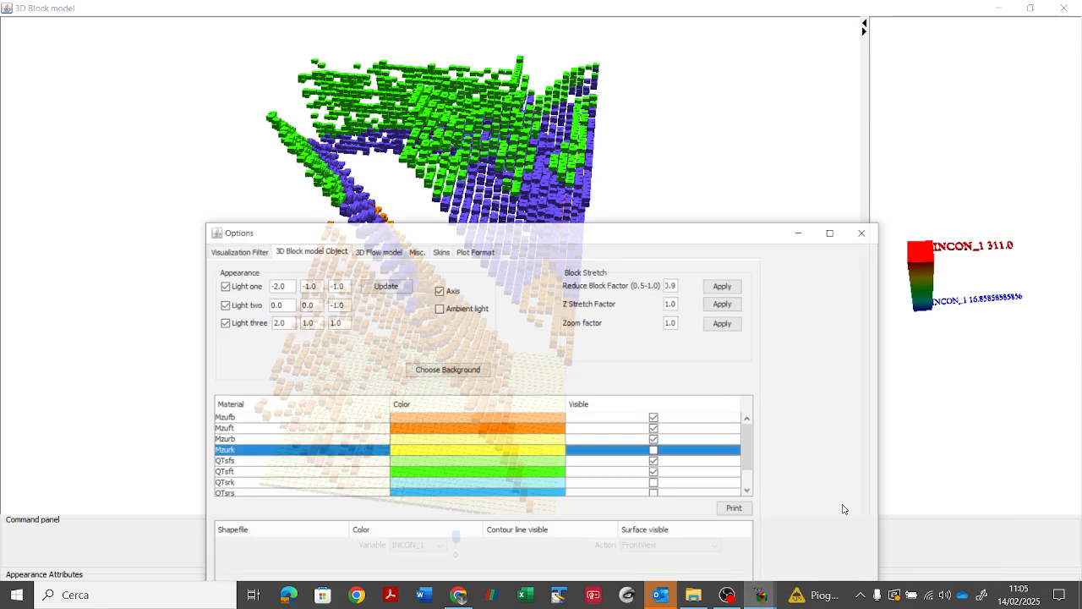
click(648, 445)
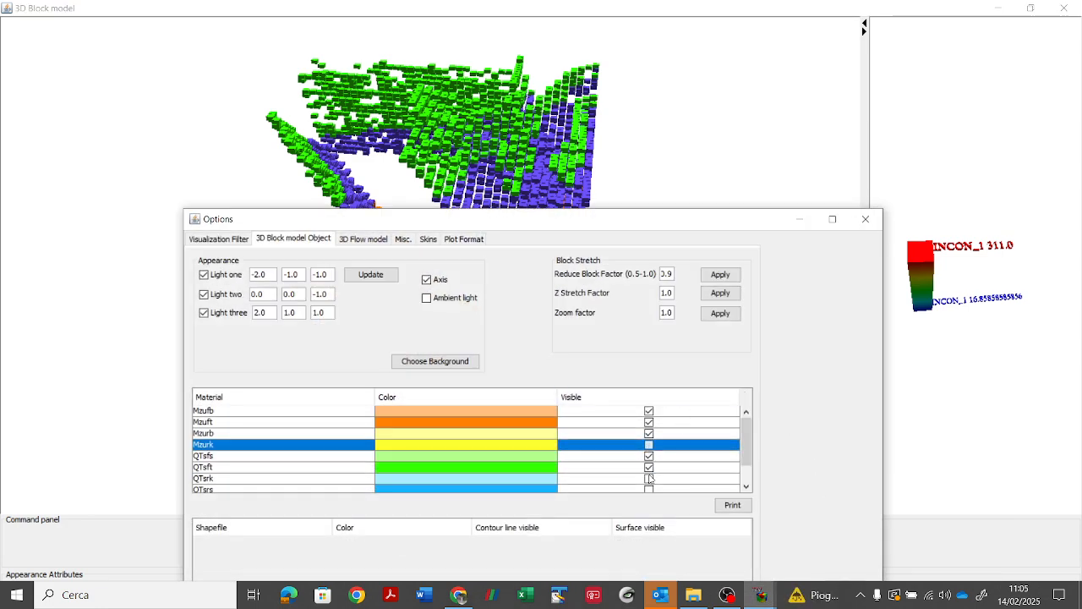
click(648, 478)
click(648, 489)
click(648, 488)
scroll(651, 493, down, 1)
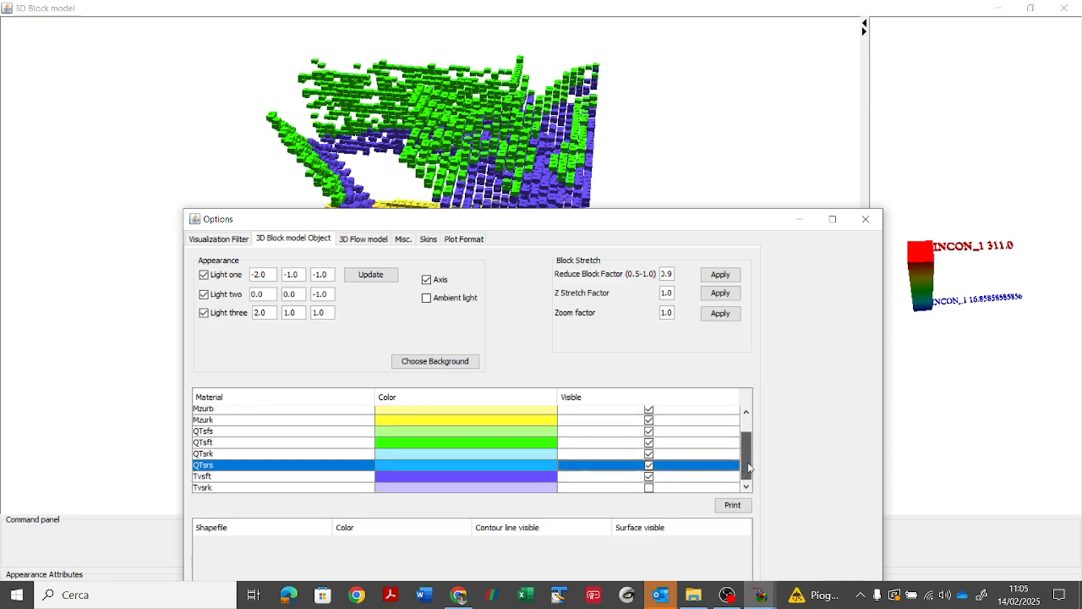
click(648, 487)
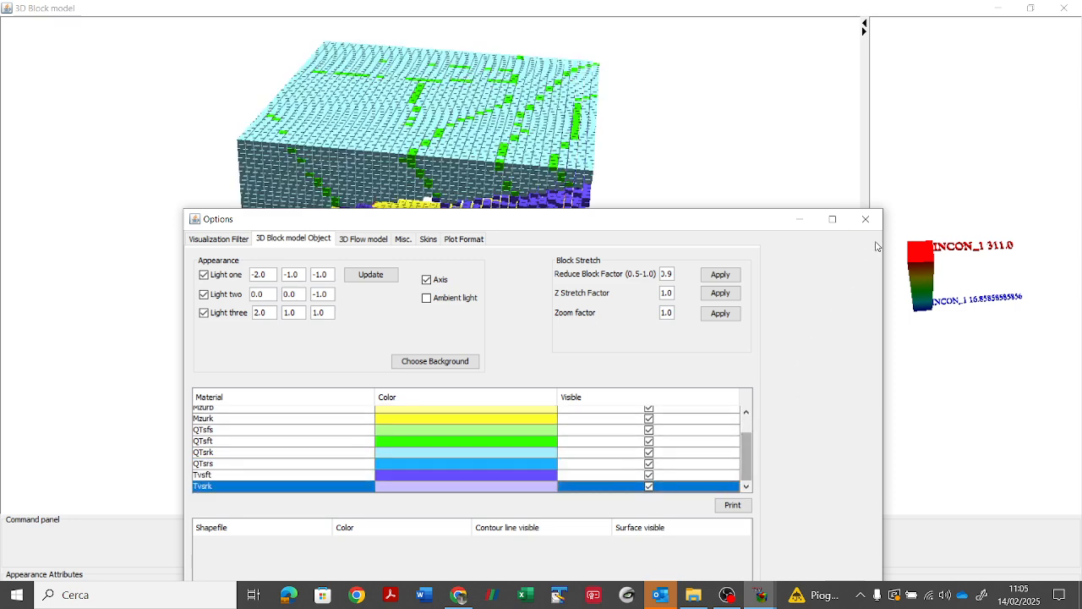
click(855, 221)
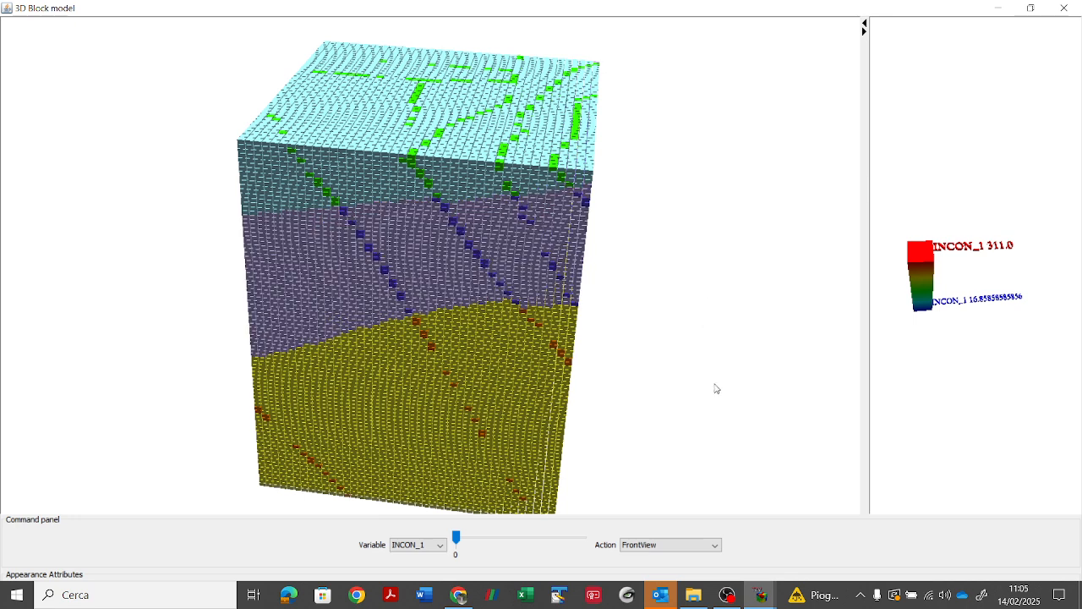
Step: Get a 2D plot for a QTsrk block on the model's top face, near its front edge
click(688, 547)
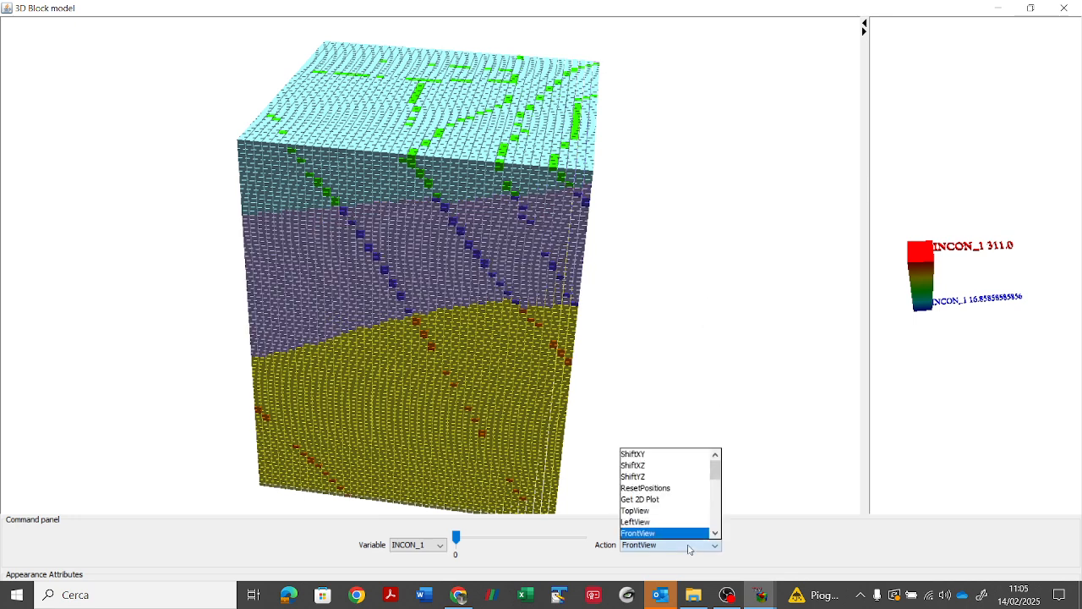
click(690, 501)
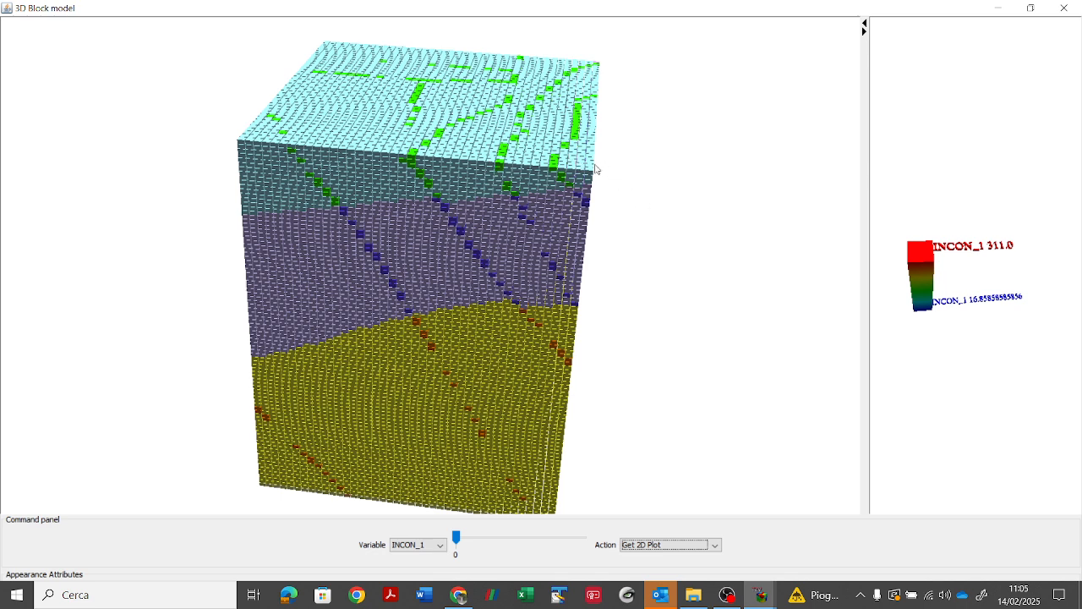
click(539, 157)
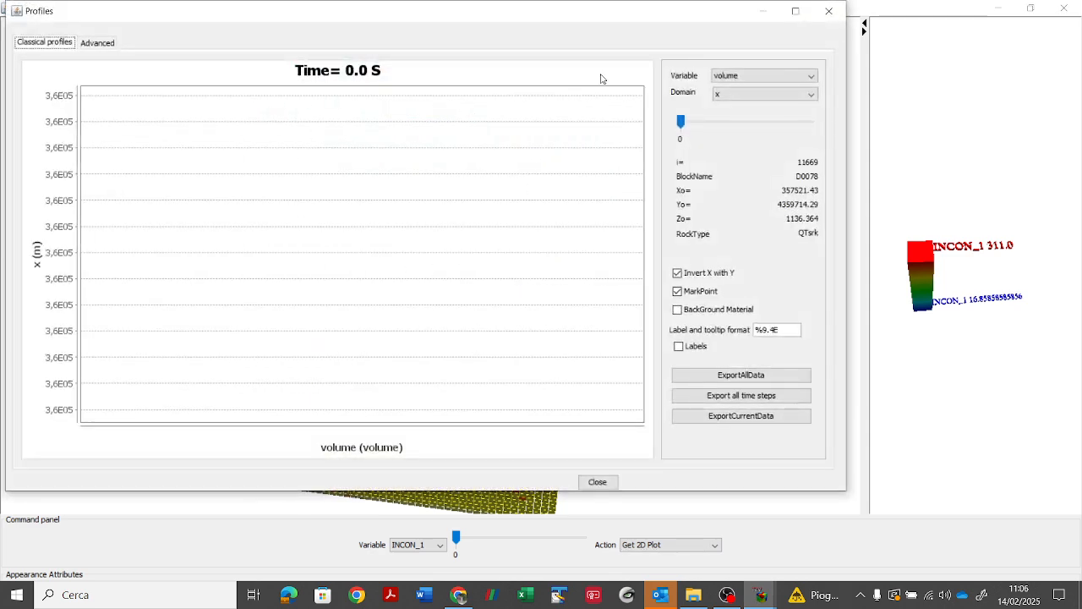
Step: Plot the block's INCON_1 profile along the z domain and show the background material behind the curve
click(732, 76)
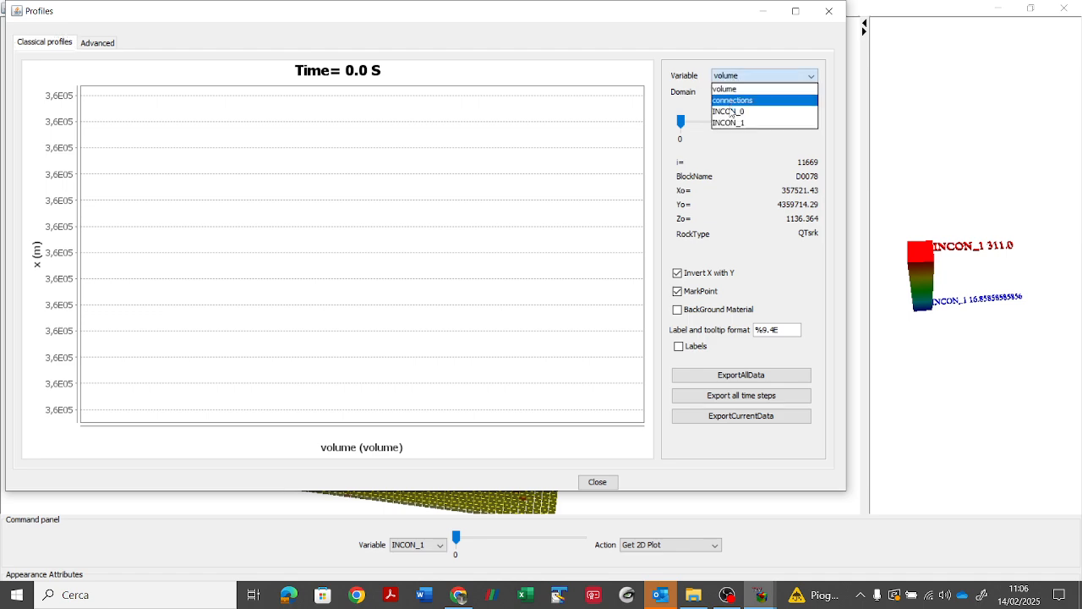
click(731, 122)
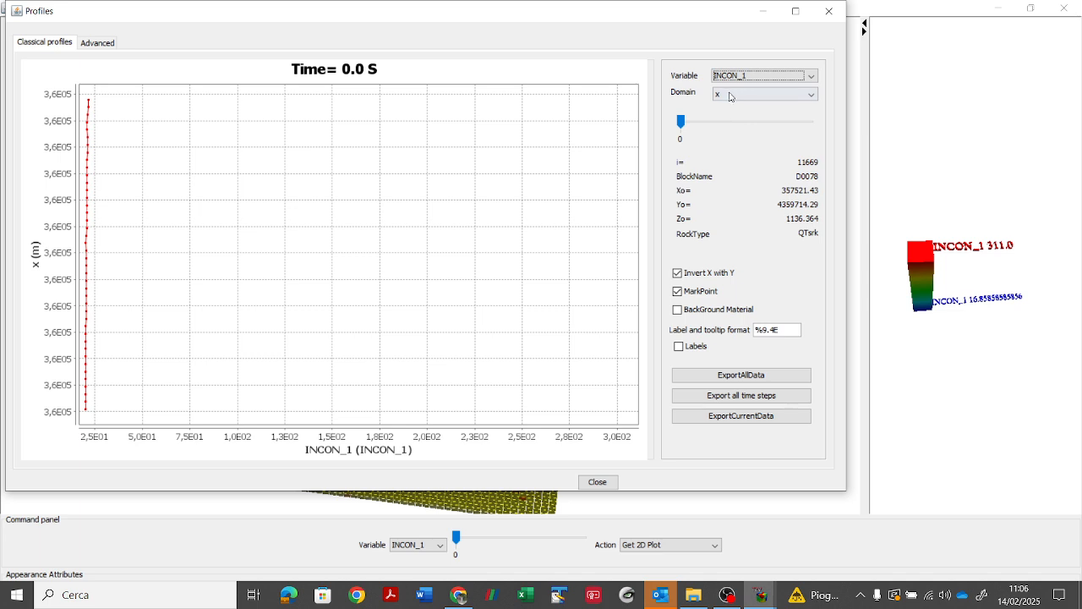
click(730, 94)
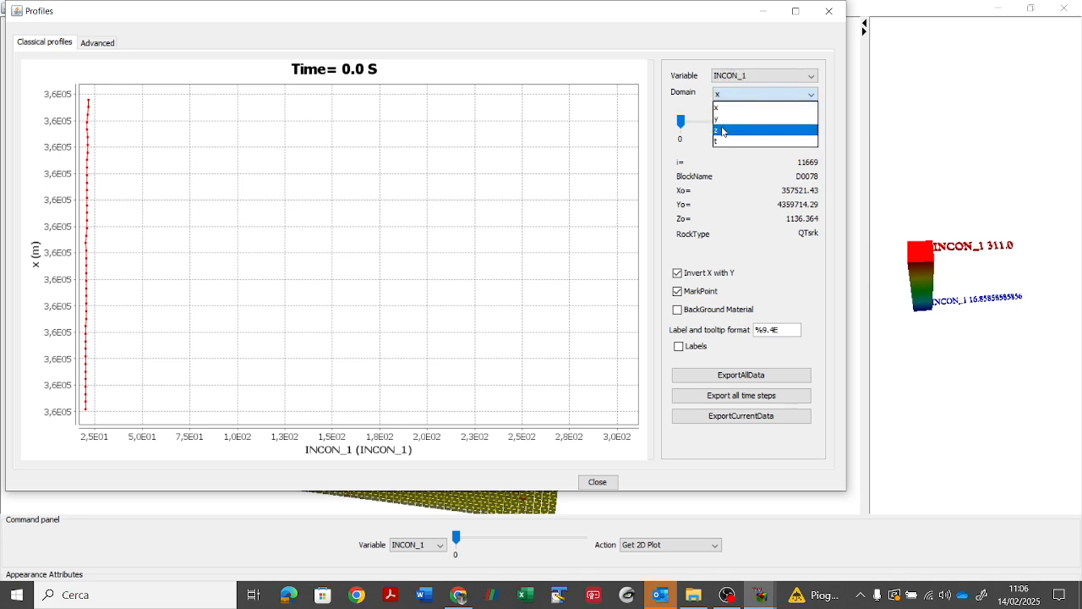
click(723, 130)
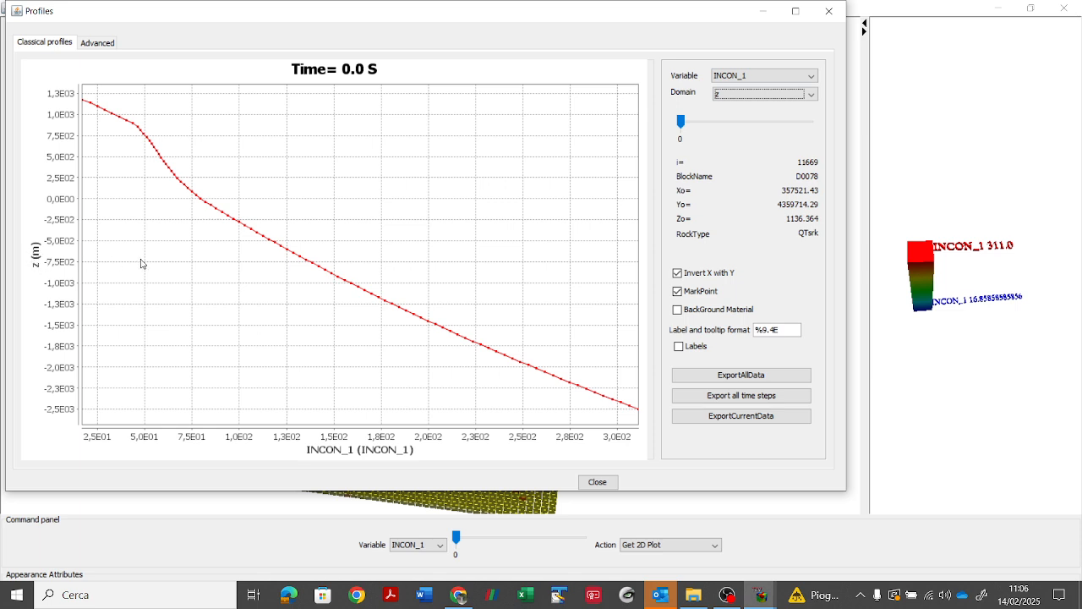
click(678, 309)
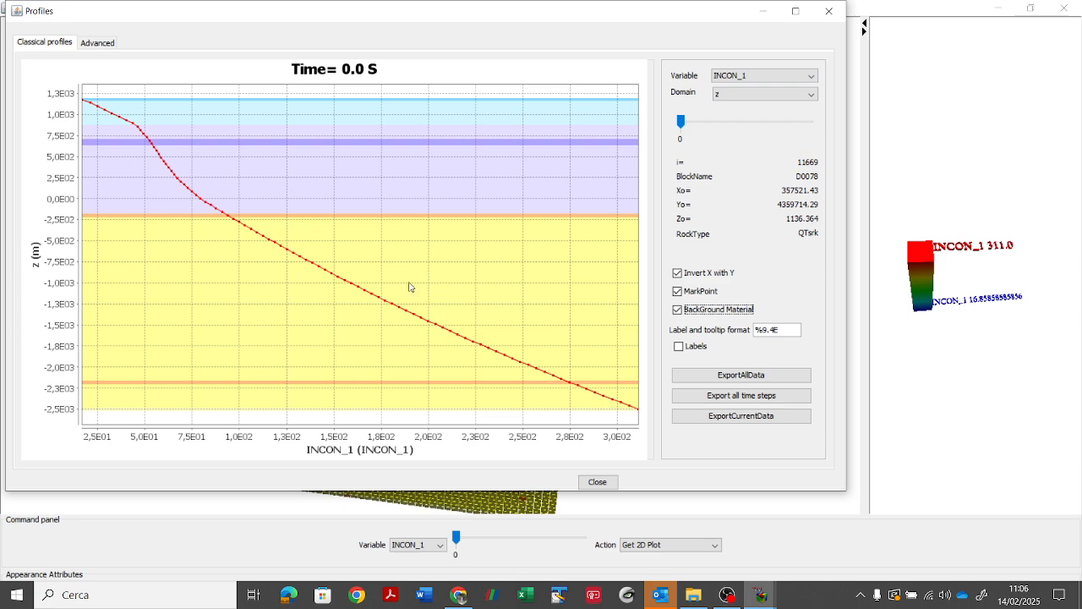
Step: Close the profile plot and examine the full rock-type block model from other angles
click(597, 483)
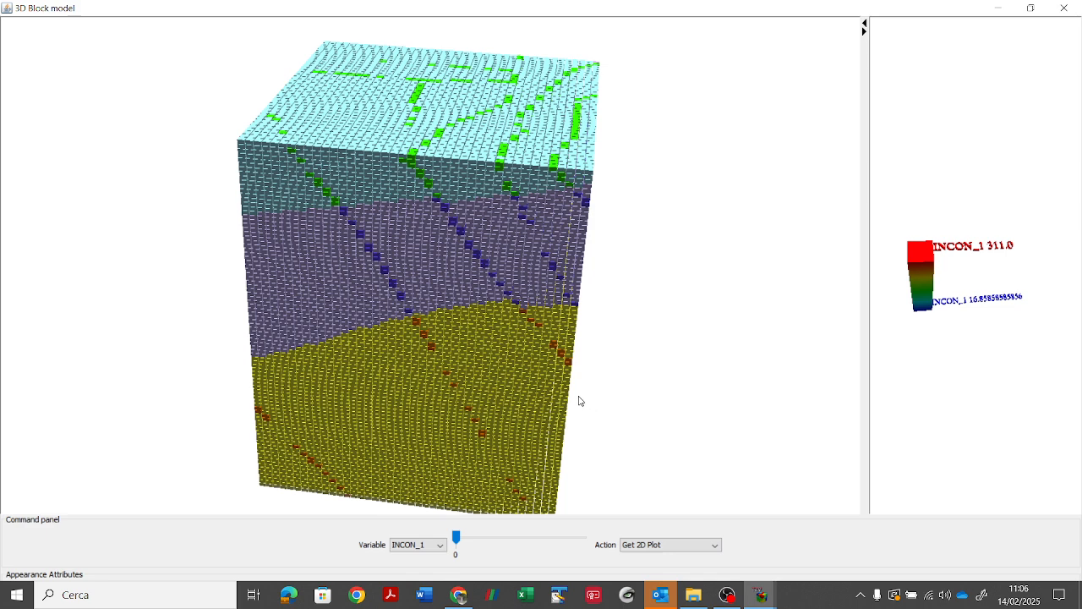
drag(561, 342, 426, 180)
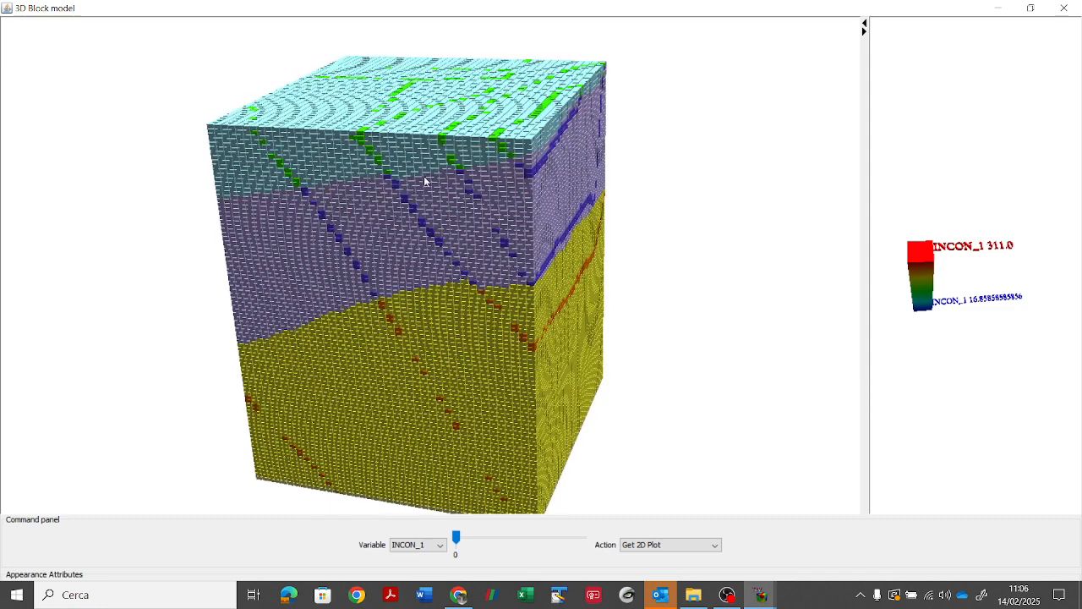
drag(442, 362, 547, 269)
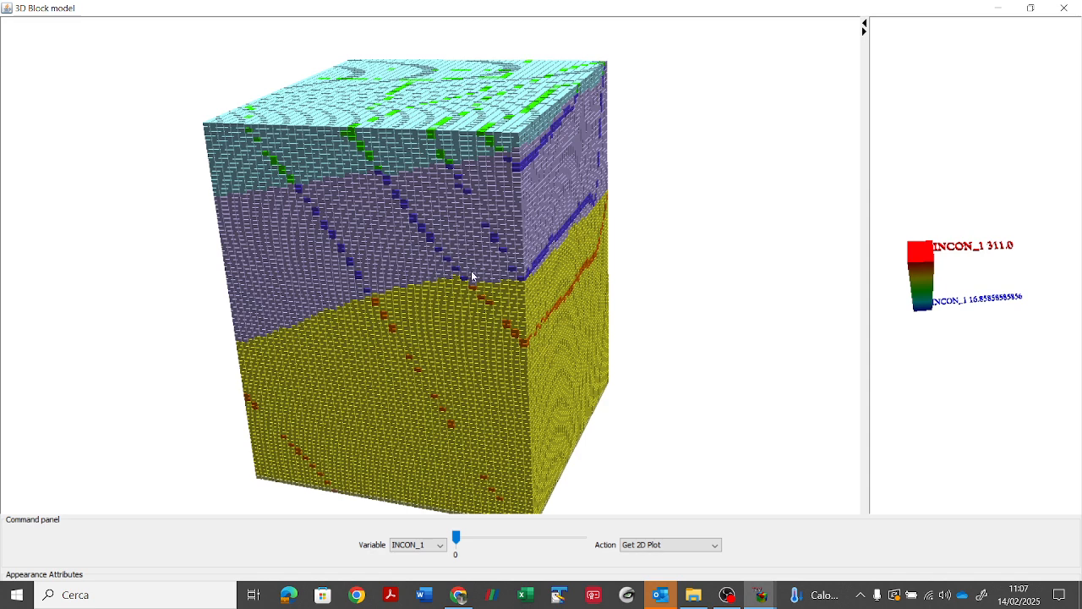
Step: Close the 3D block model and the main TOUGH2Viewer window, and restart TOUGH2Viewer from the desktop
mouse_move(761, 595)
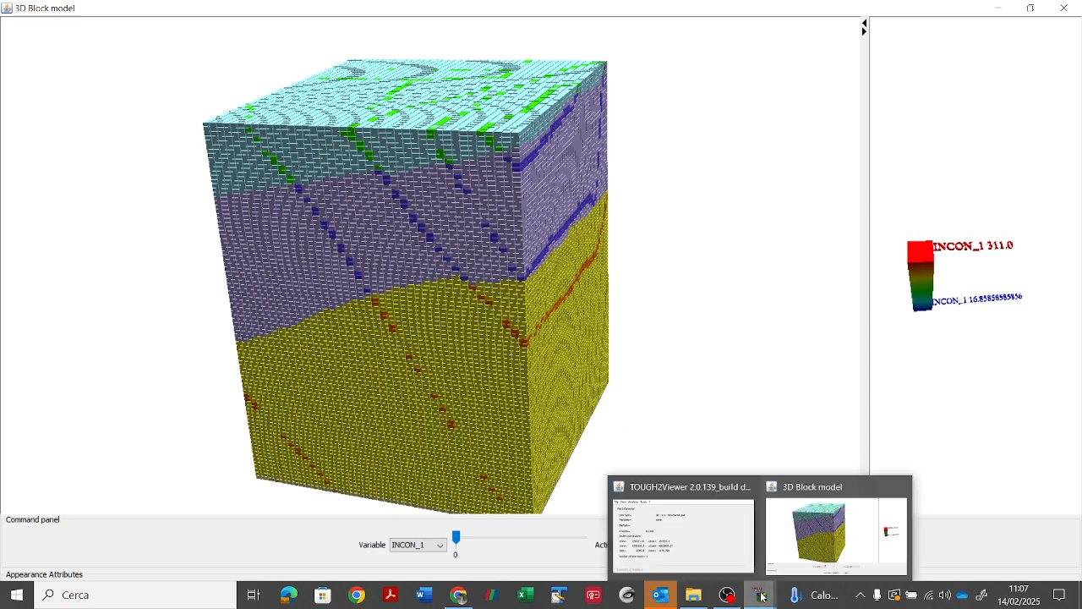
click(726, 549)
click(15, 32)
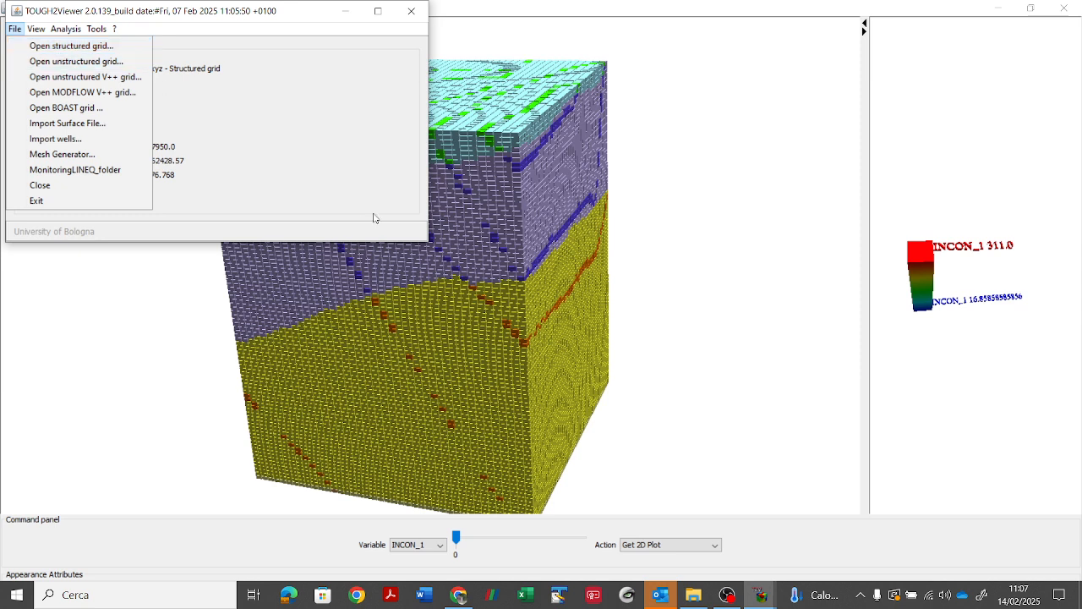
click(412, 12)
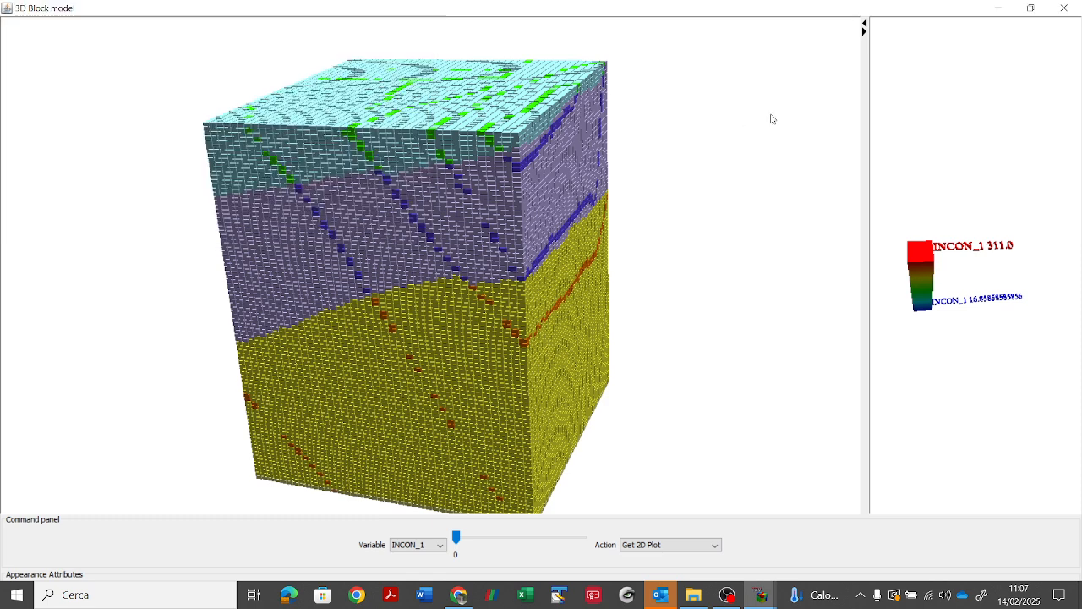
click(1067, 8)
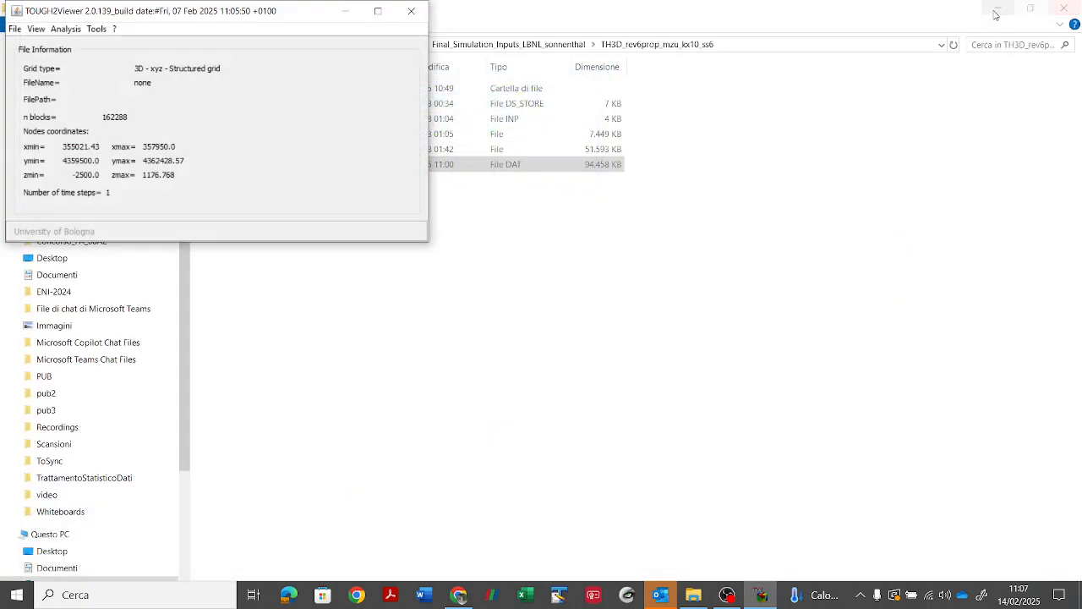
click(410, 12)
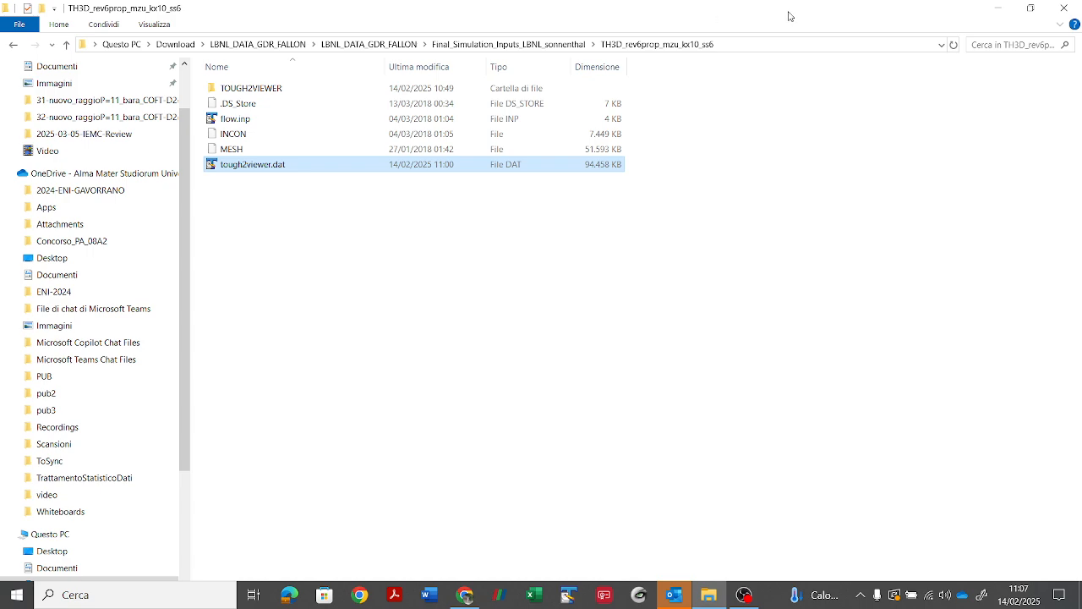
click(1001, 12)
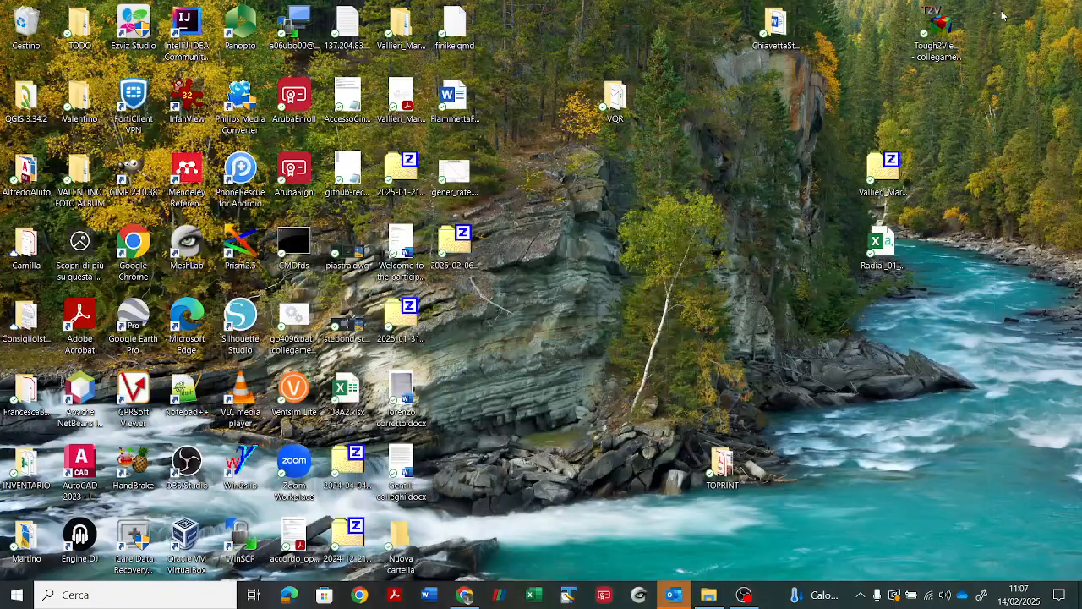
double_click(936, 46)
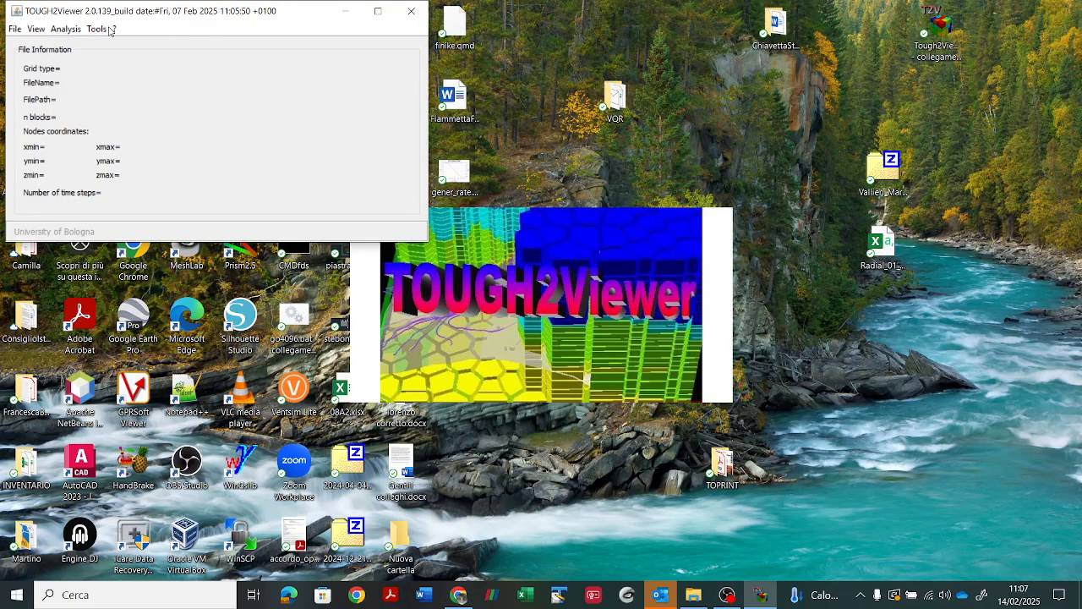
Step: Open an unstructured V++ grid using tough2viewer.dat and the MESH file from the TH3D_rev6prop_mzu_kx10_ss6 folder
click(14, 29)
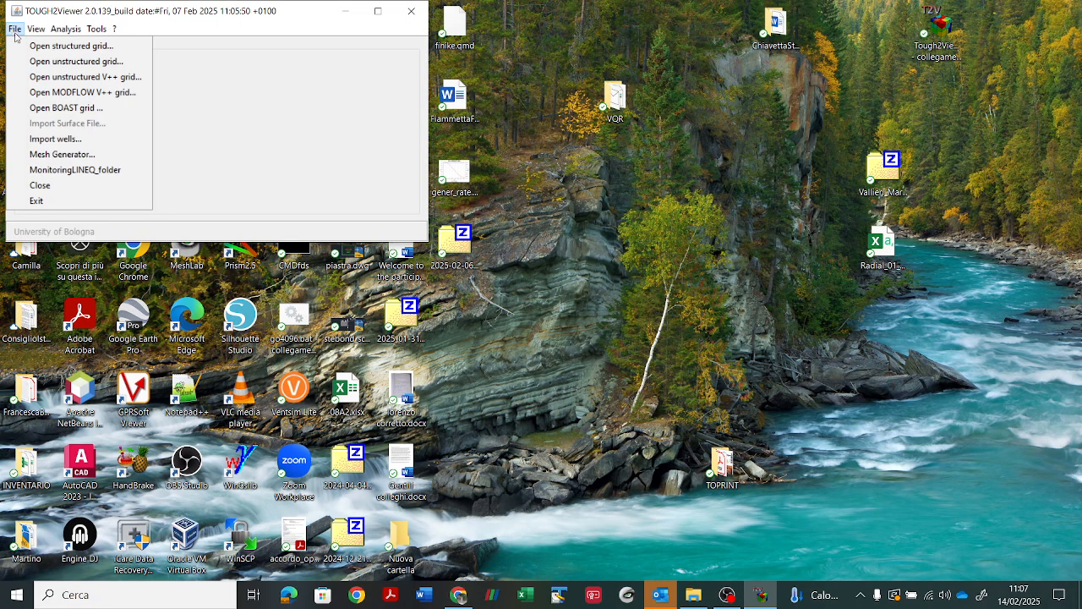
click(125, 77)
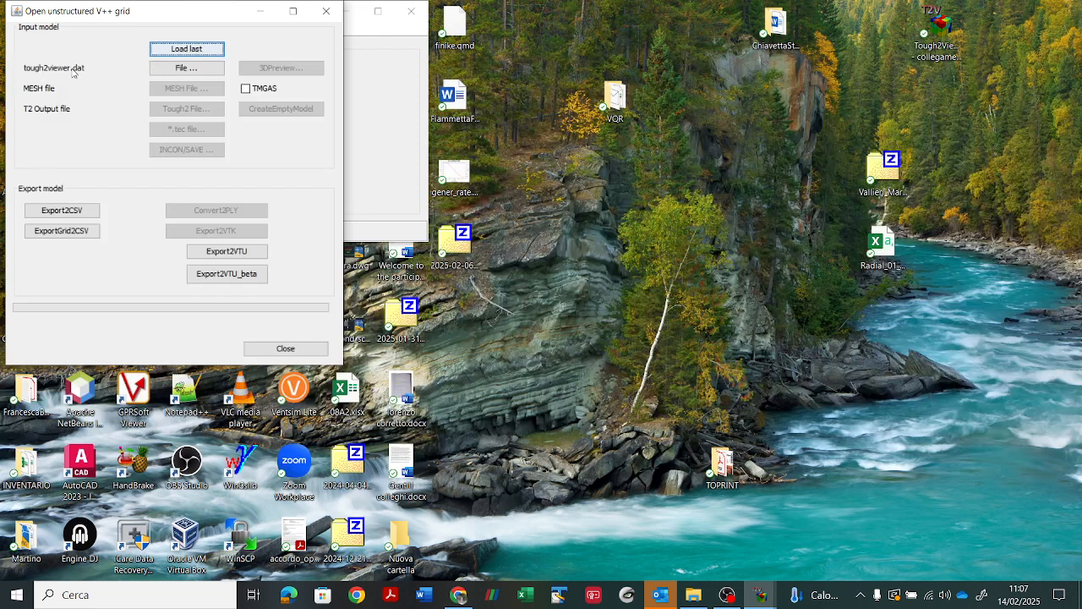
click(162, 71)
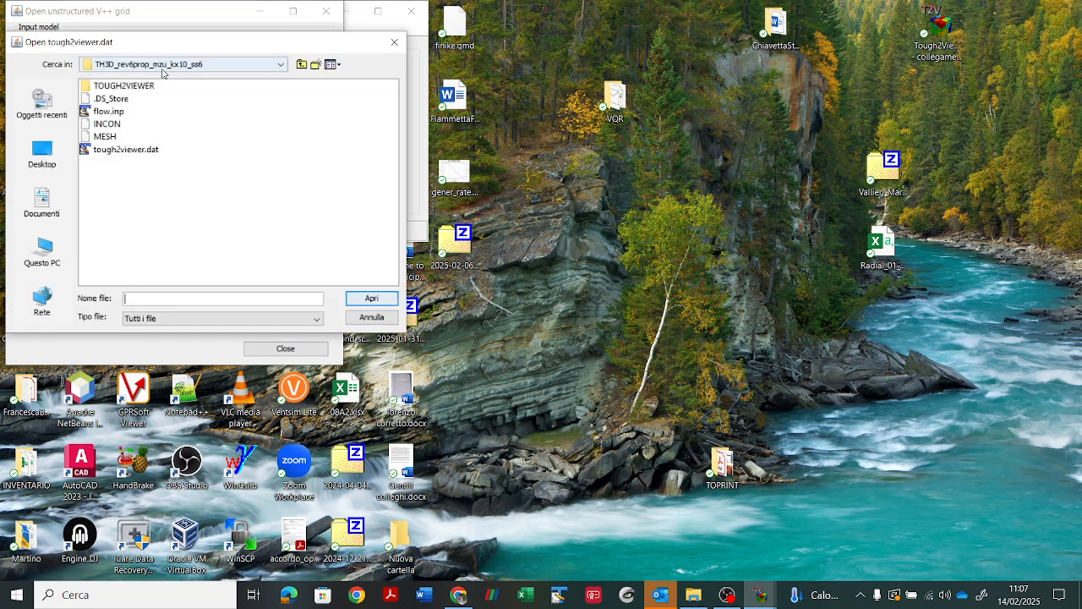
click(123, 150)
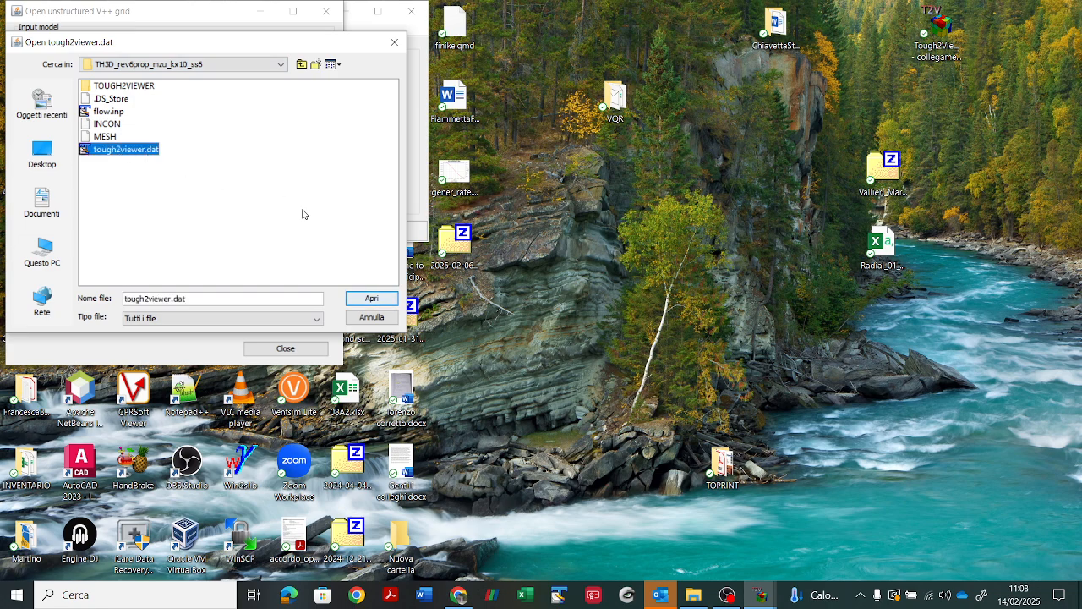
click(372, 298)
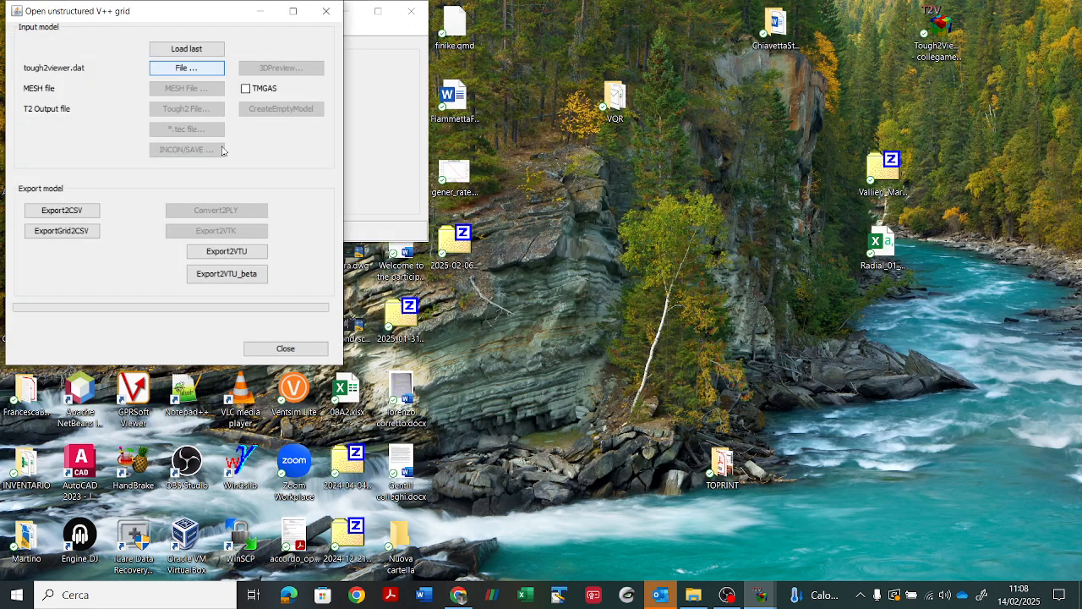
click(190, 90)
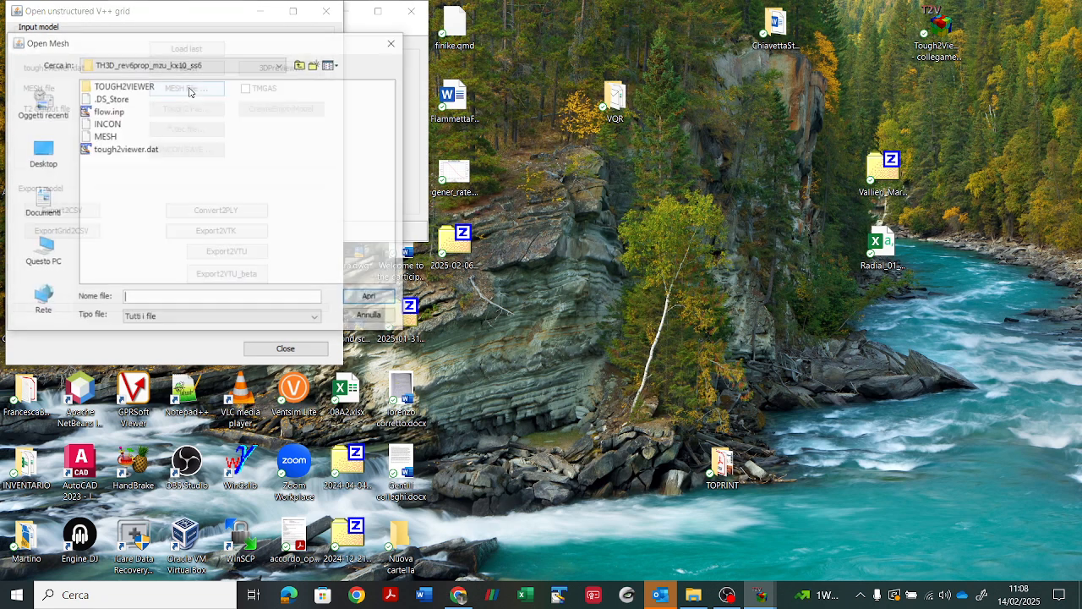
click(107, 137)
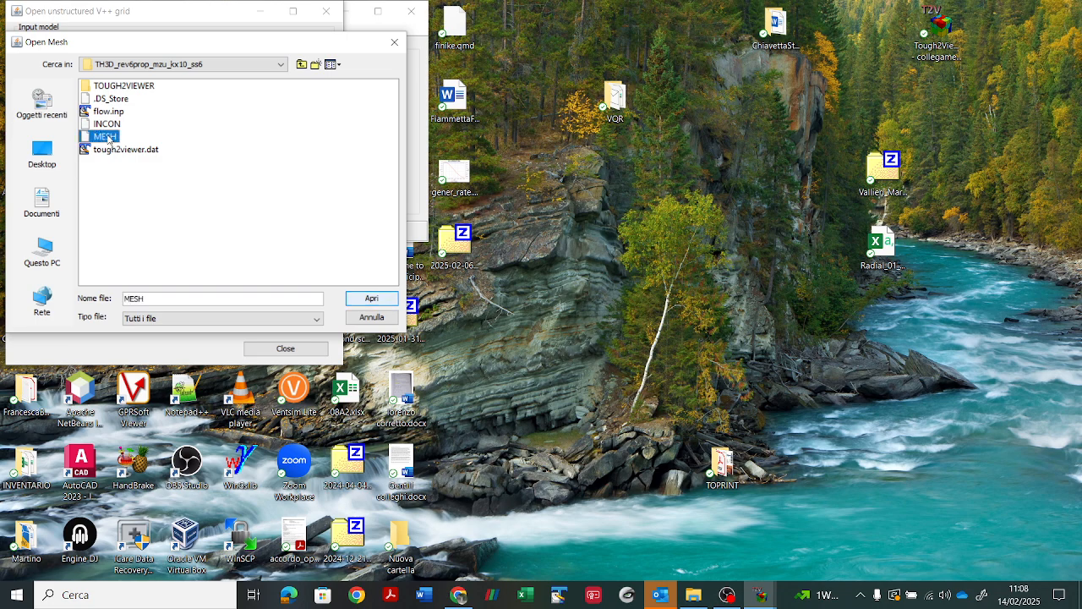
click(372, 299)
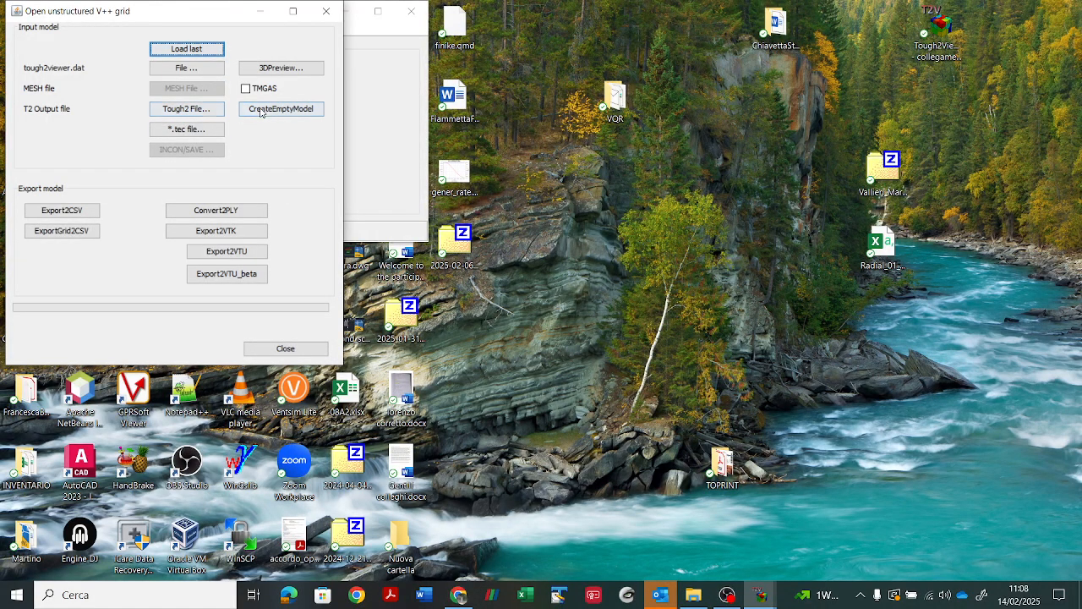
Step: Create an empty model, read its initial conditions from the INCON file, and close the import dialogs
click(263, 111)
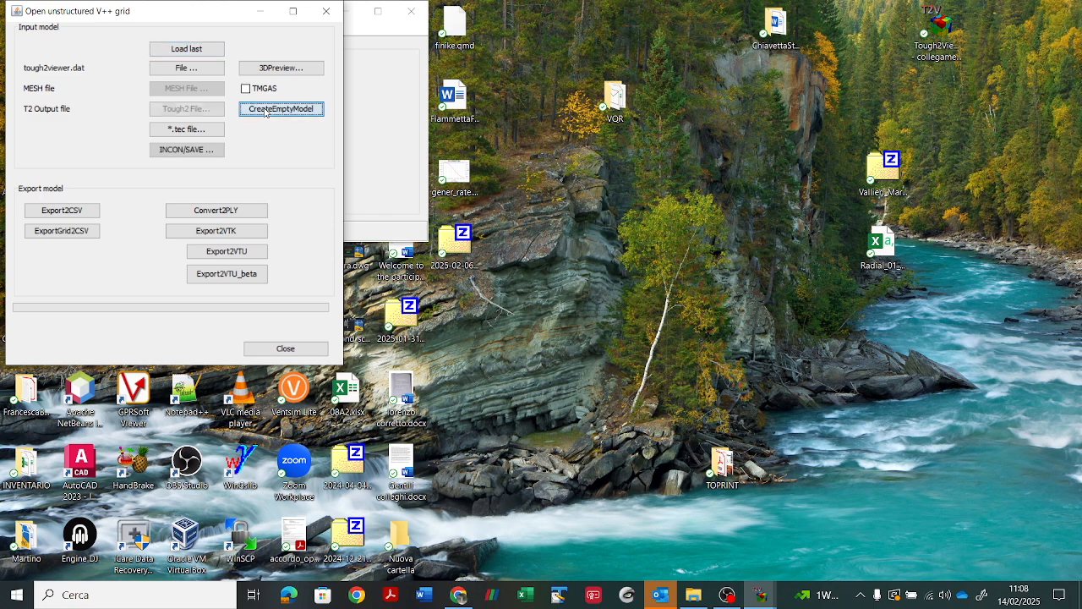
click(202, 152)
click(66, 52)
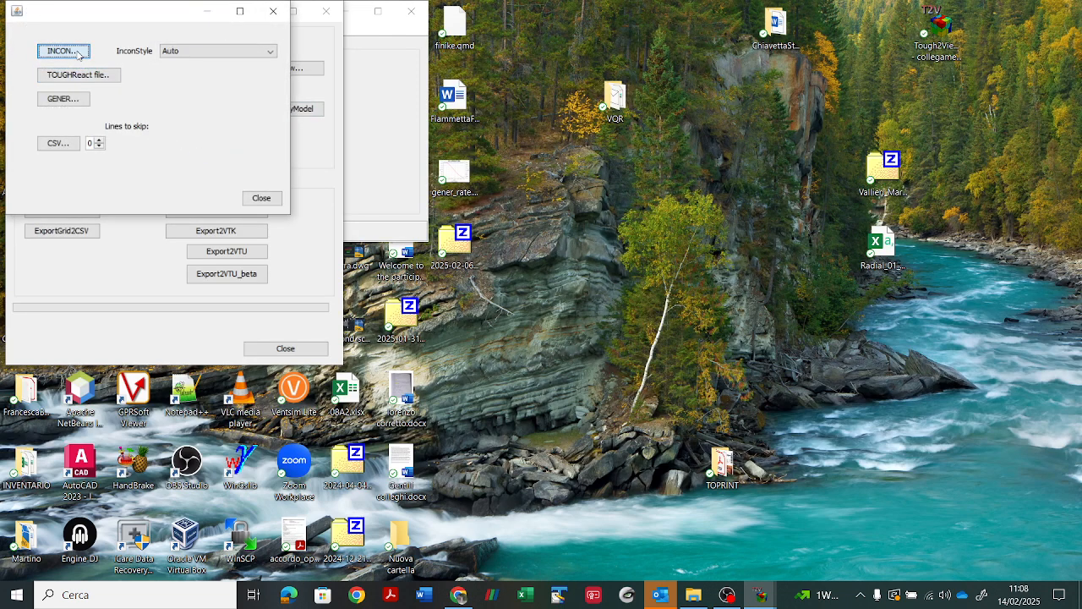
click(114, 93)
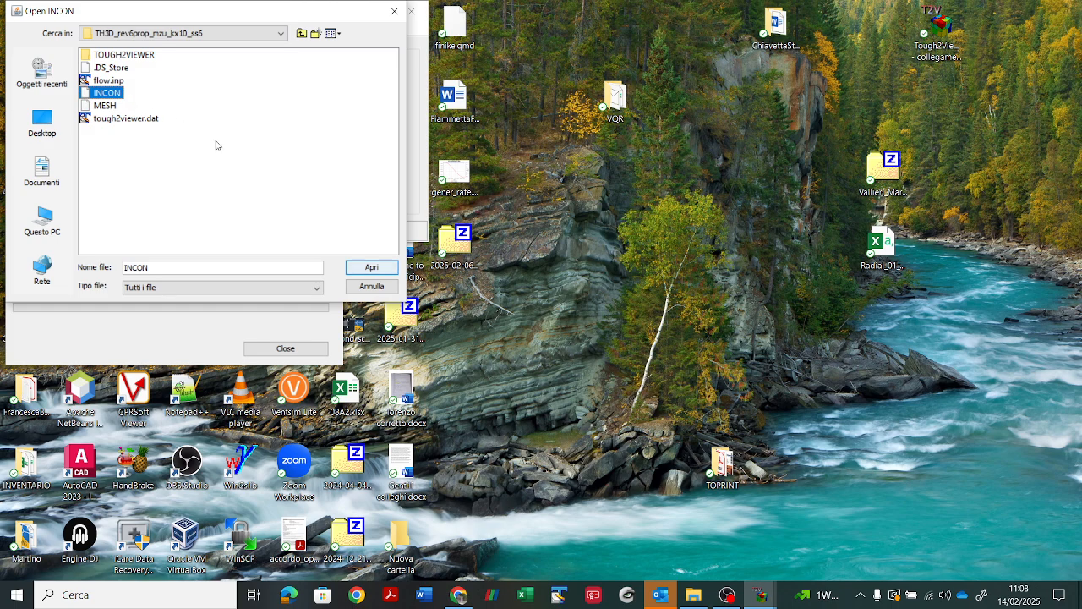
click(367, 266)
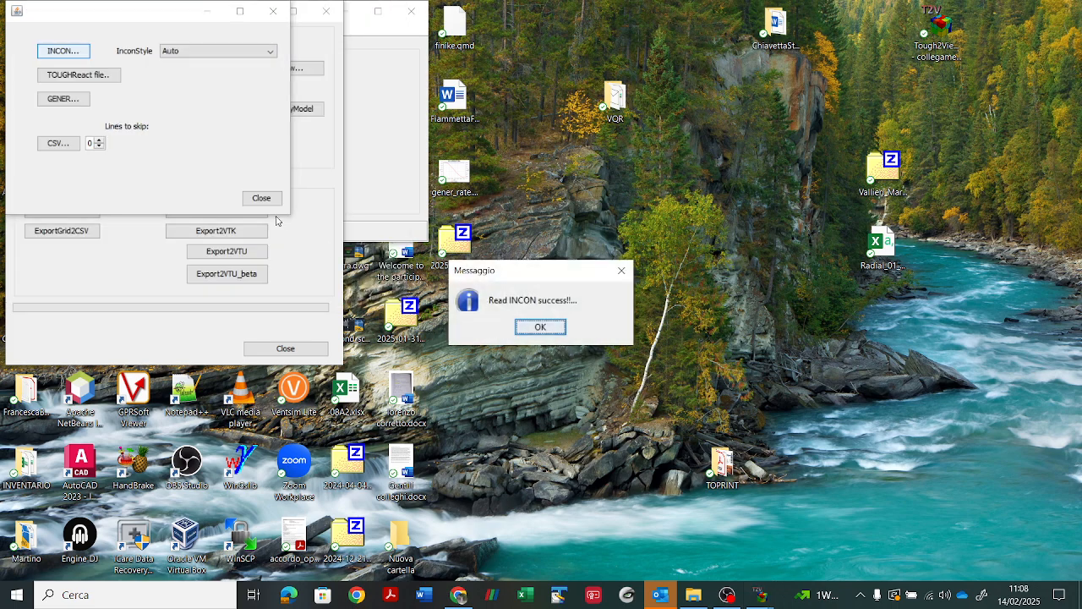
click(526, 327)
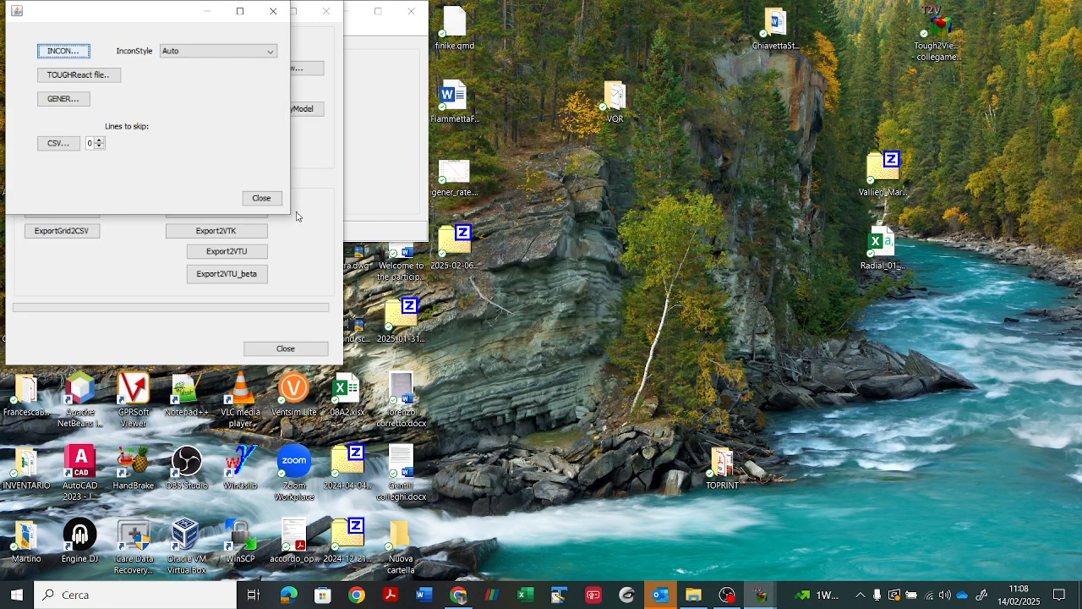
click(268, 199)
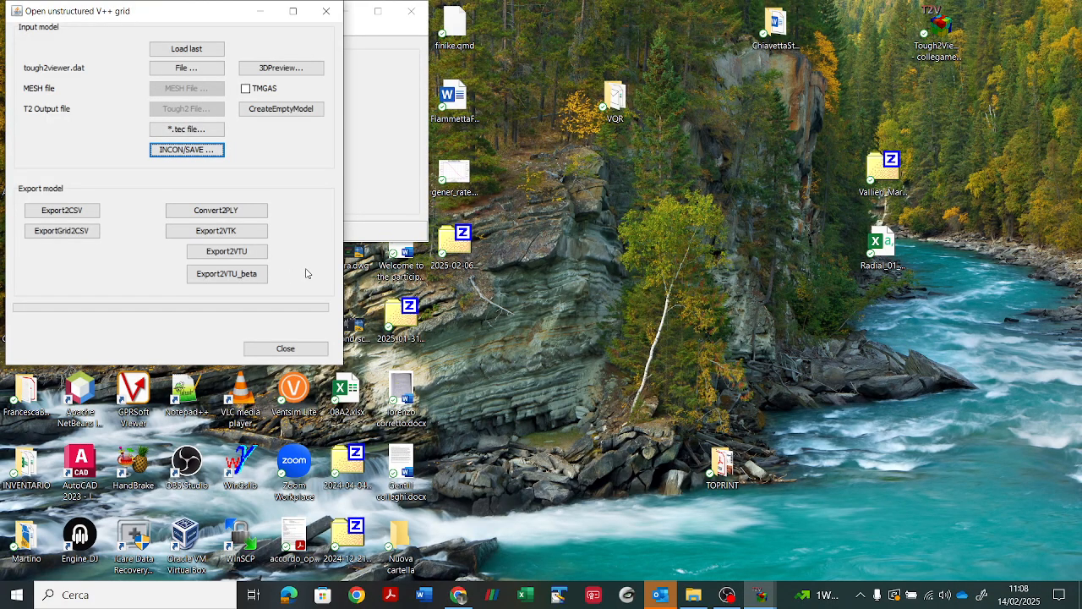
click(301, 349)
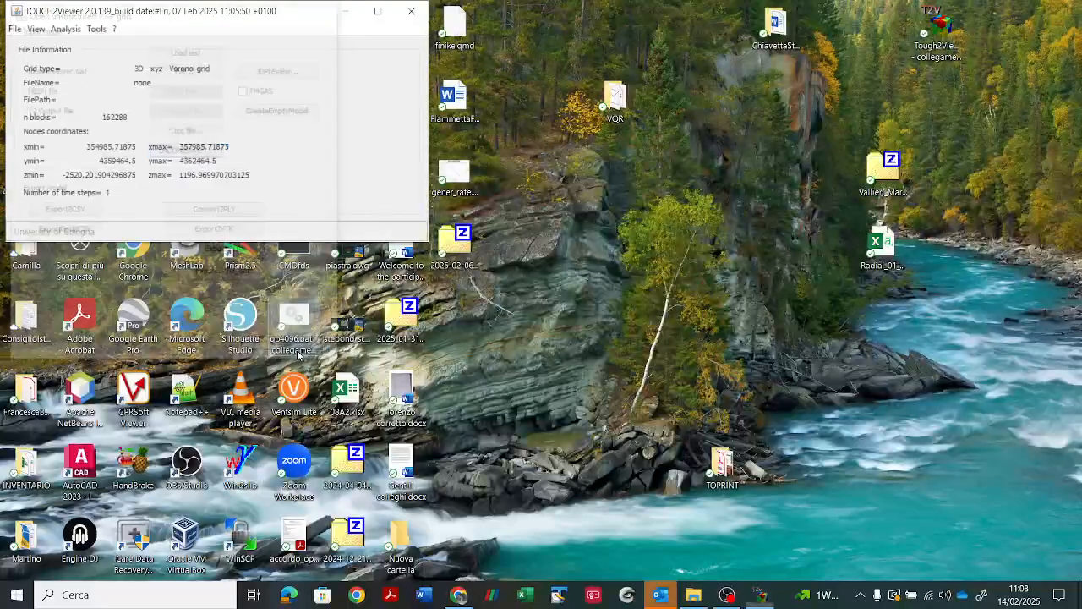
Step: Minimize TOUGH2Viewer, show the contents of the TOUGH2VIEWER subfolder in File Explorer, and launch ParaView
click(351, 16)
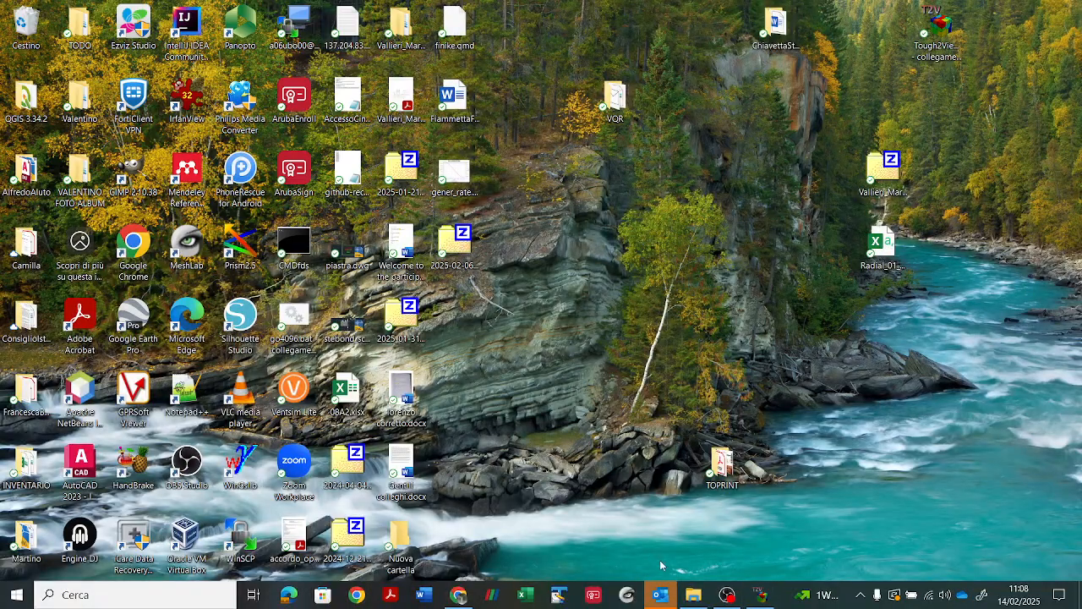
click(693, 594)
double_click(254, 88)
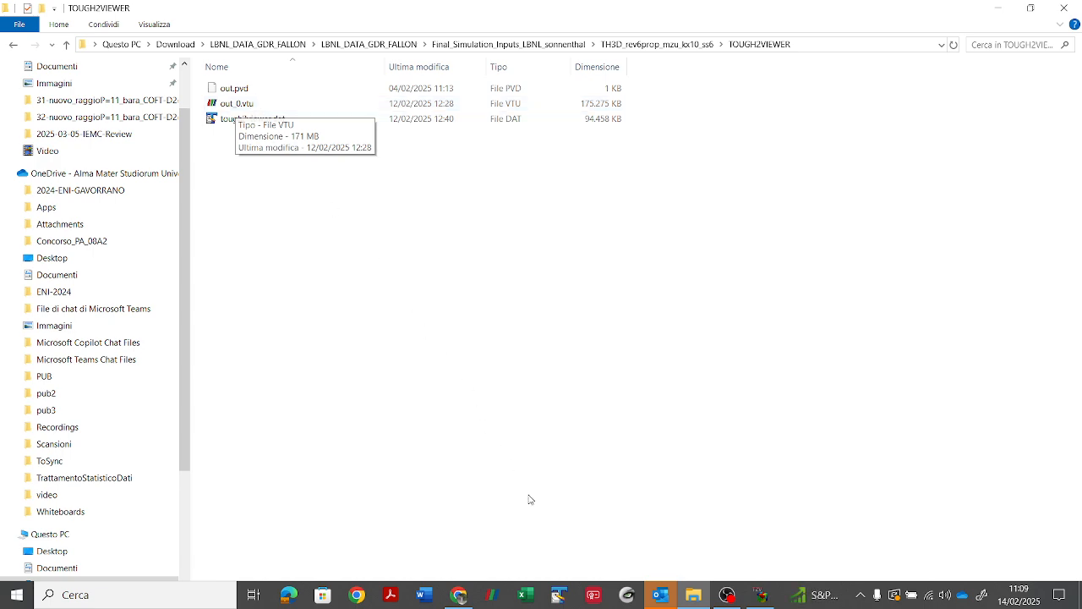
click(490, 597)
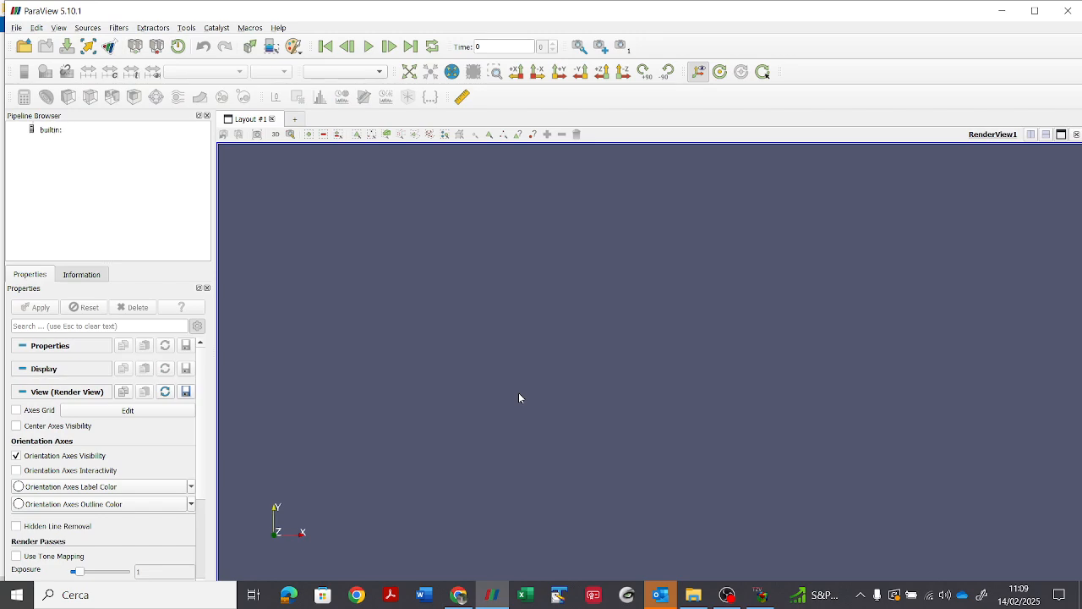
Step: Load out_0.vtu from the TOUGH2VIEWER folder into ParaView, maximize the window and display the dataset
drag(239, 11, 524, 66)
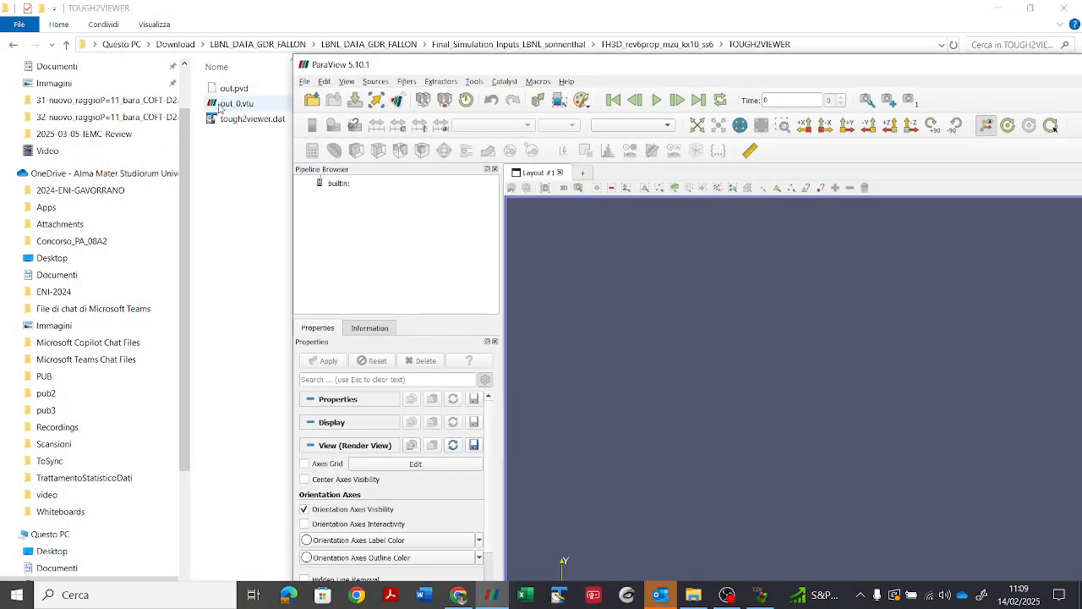
drag(222, 105, 364, 245)
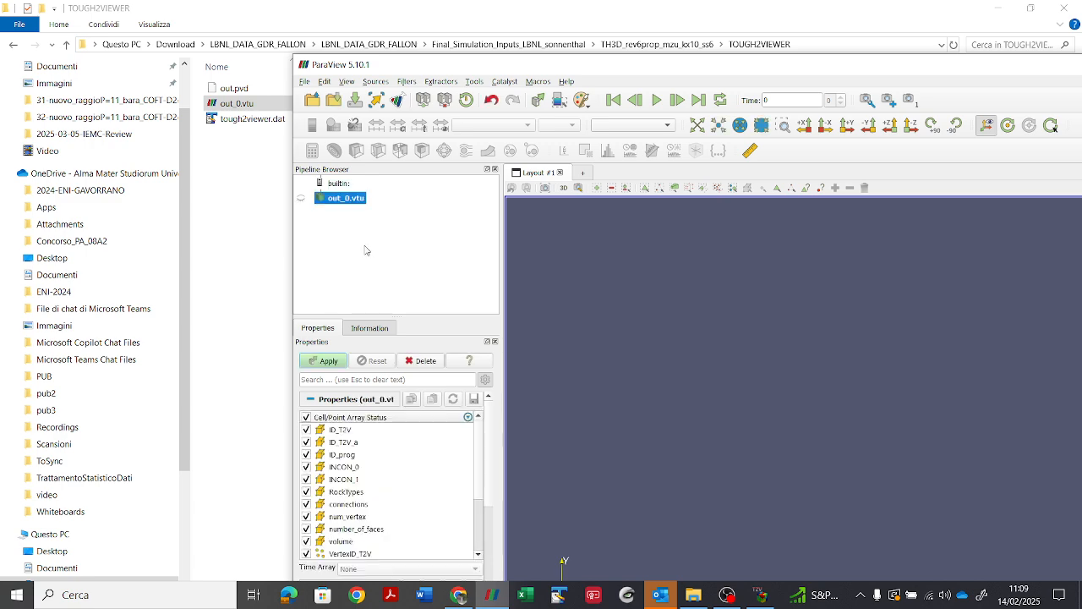
double_click(456, 69)
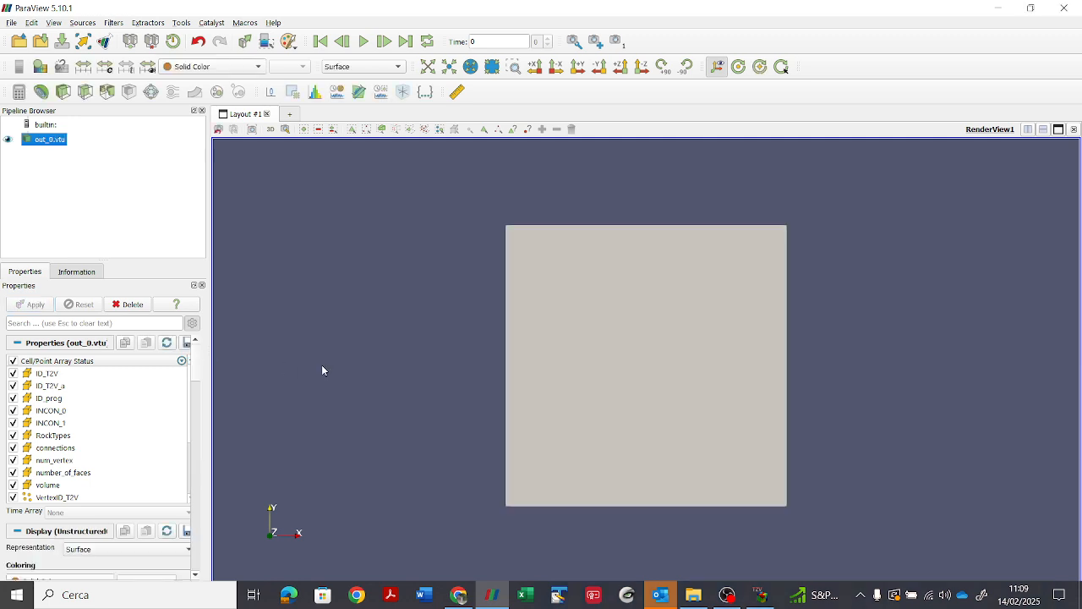
Step: Turn the model to a 3D view and color its surface by the INCON_1 cell array
drag(426, 364, 457, 329)
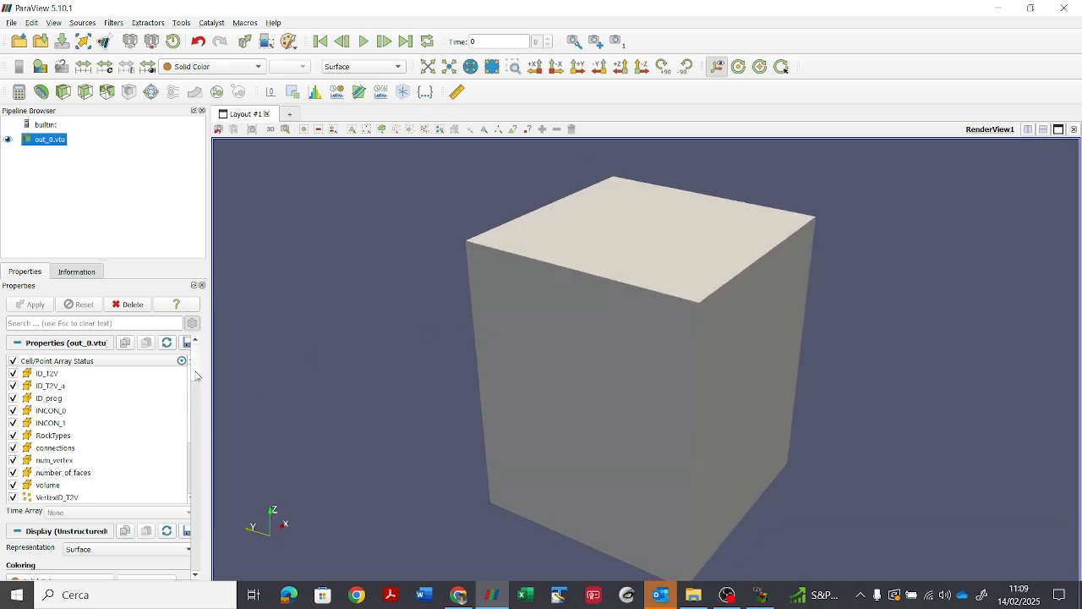
scroll(196, 379, down, 3)
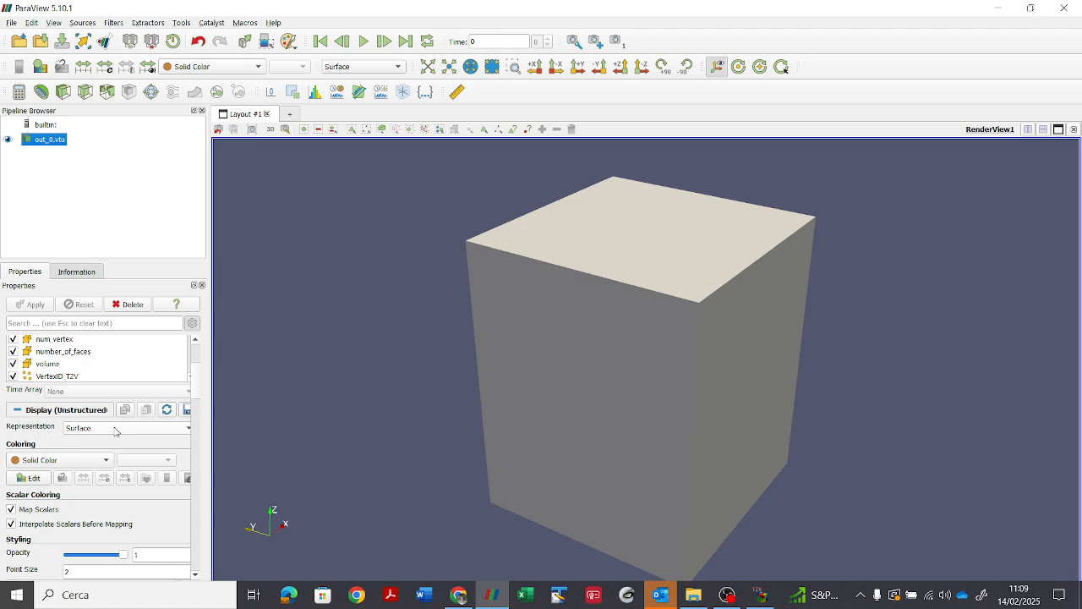
click(59, 462)
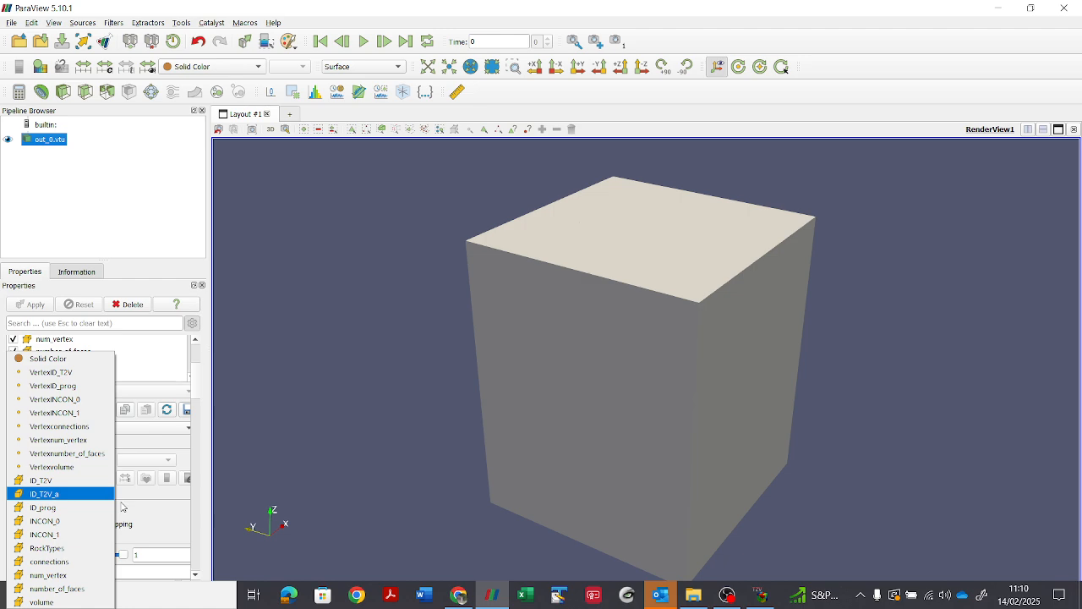
click(93, 534)
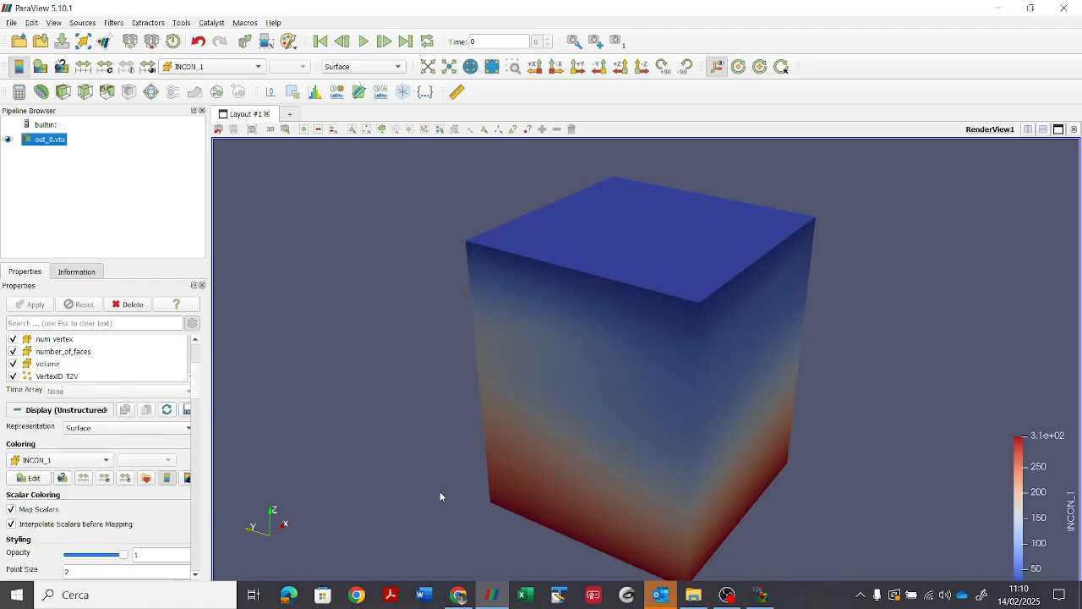
Step: Display the model with the Surface With Edges representation to view its cells, and switch back to Surface
drag(447, 455, 371, 437)
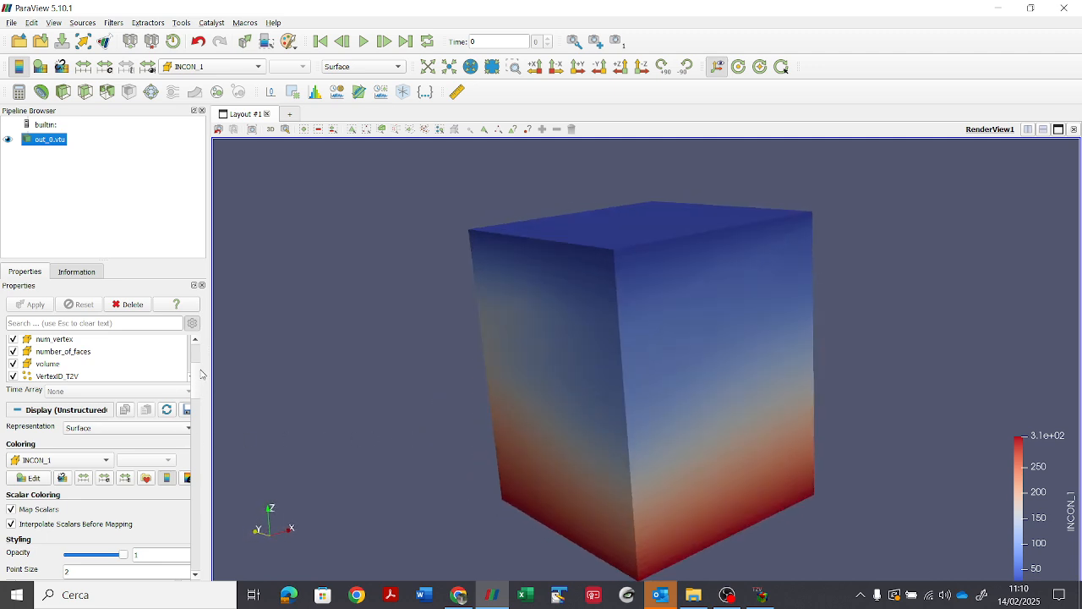
mouse_move(197, 372)
mouse_down()
mouse_move(196, 360)
mouse_move(197, 381)
mouse_up()
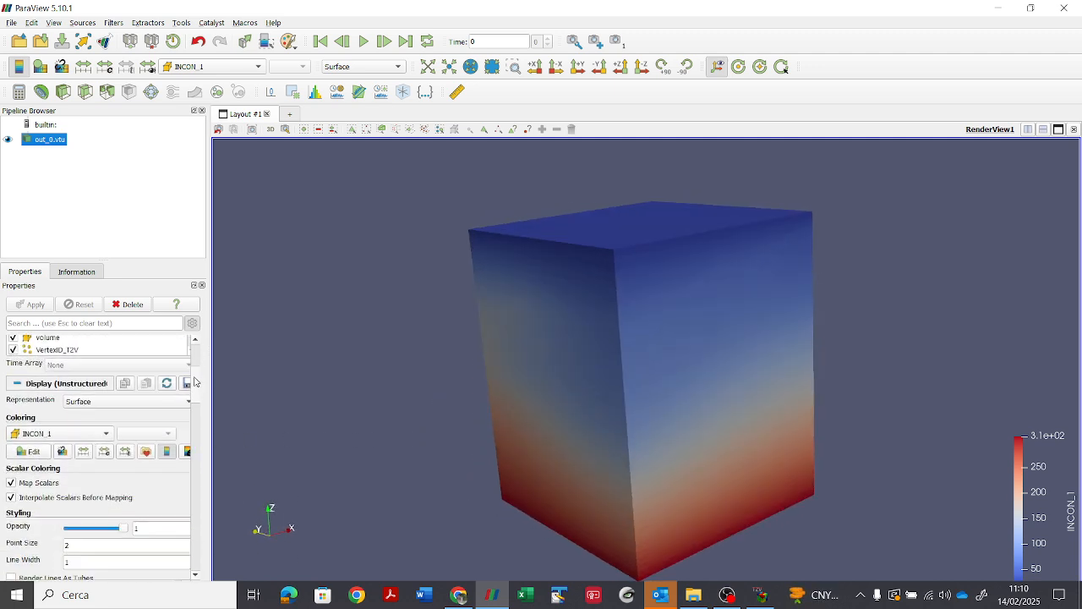
click(108, 402)
click(108, 415)
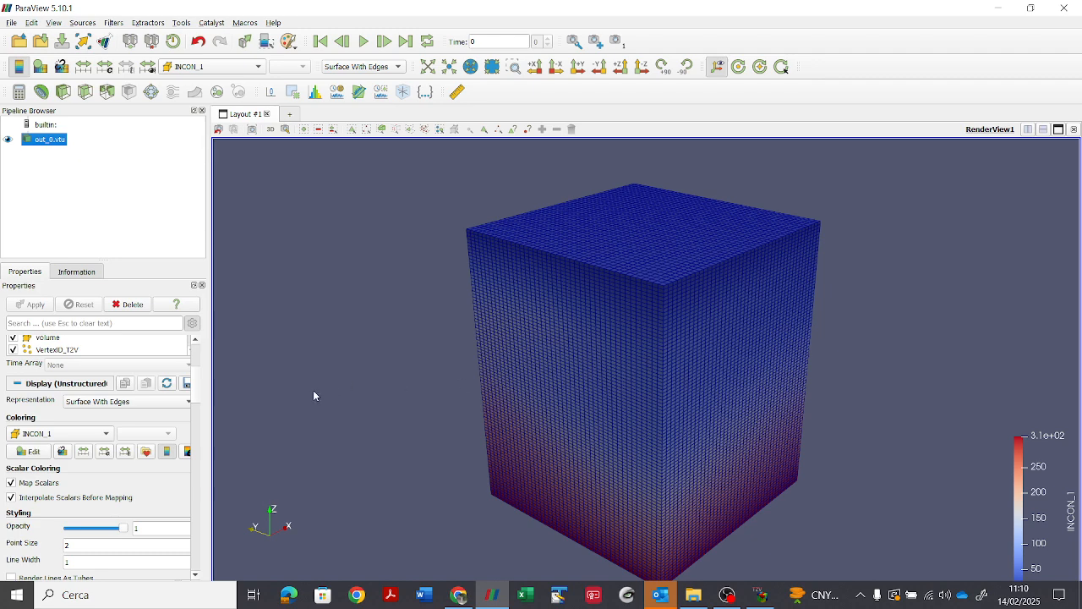
click(129, 403)
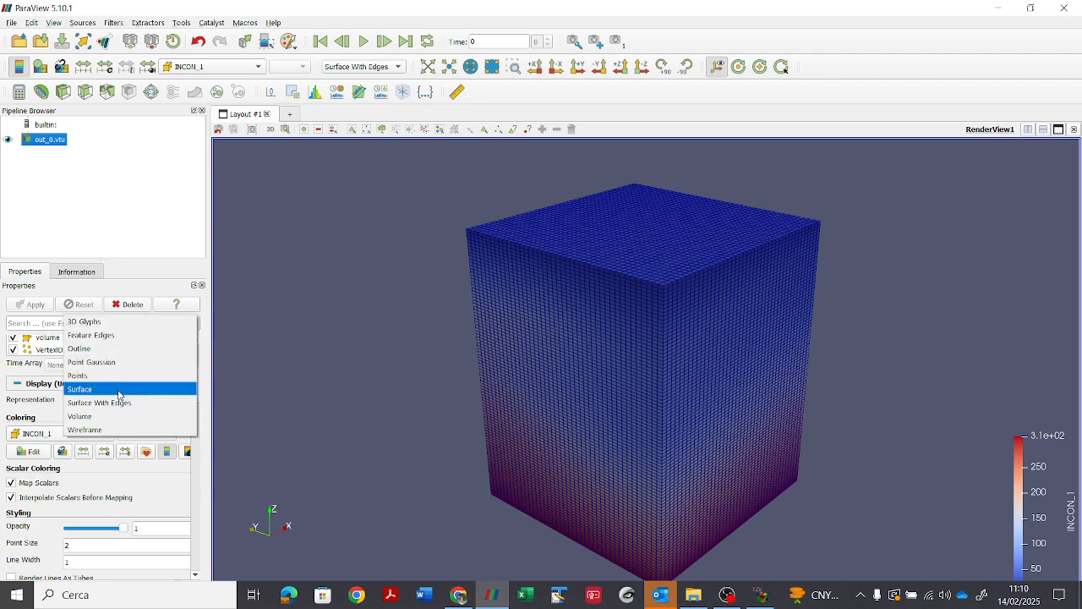
click(118, 389)
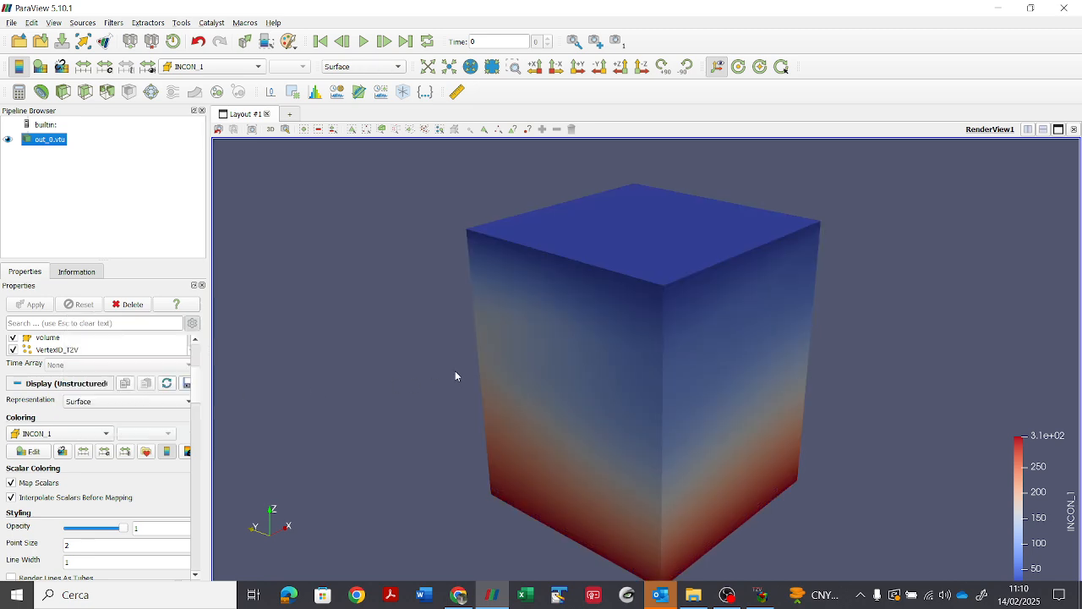
Step: Color the out_0.vtu surface by the RockTypes cell array and view the model's rock layers
mouse_move(454, 374)
mouse_down()
mouse_move(456, 350)
mouse_move(447, 381)
mouse_move(460, 372)
mouse_up()
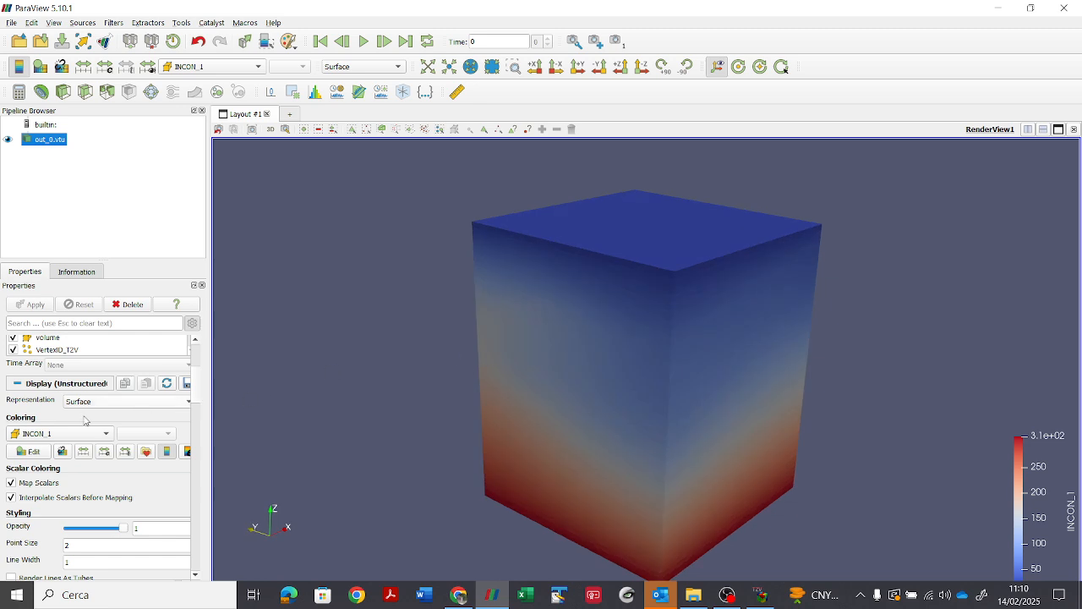
click(54, 433)
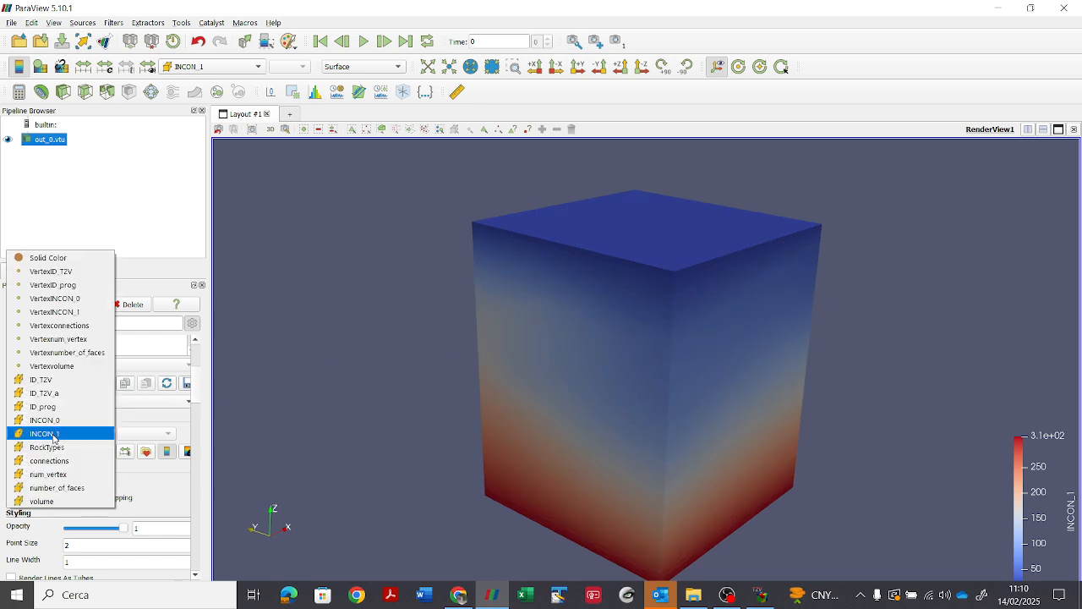
click(54, 447)
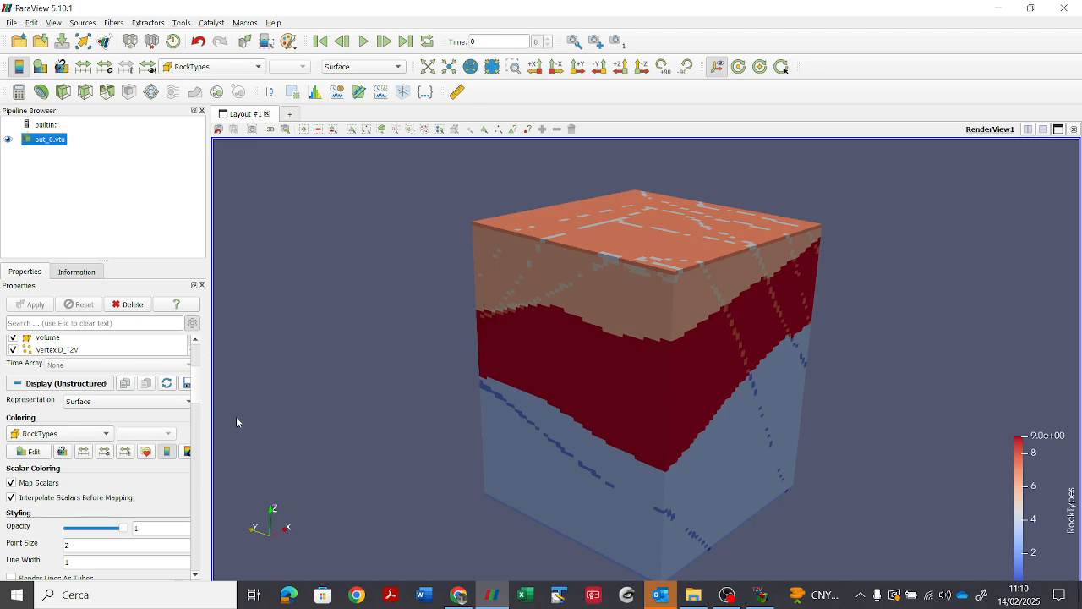
drag(354, 404, 381, 404)
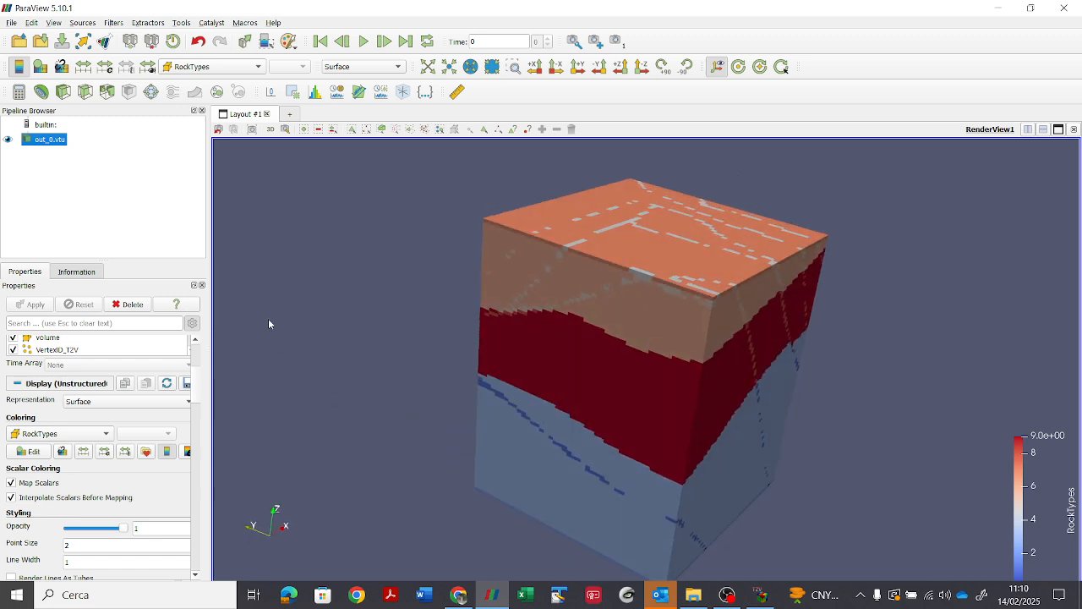
Step: Apply a Threshold filter to out_0.vtu on the RockTypes array with lower and upper thresholds of 0
click(107, 91)
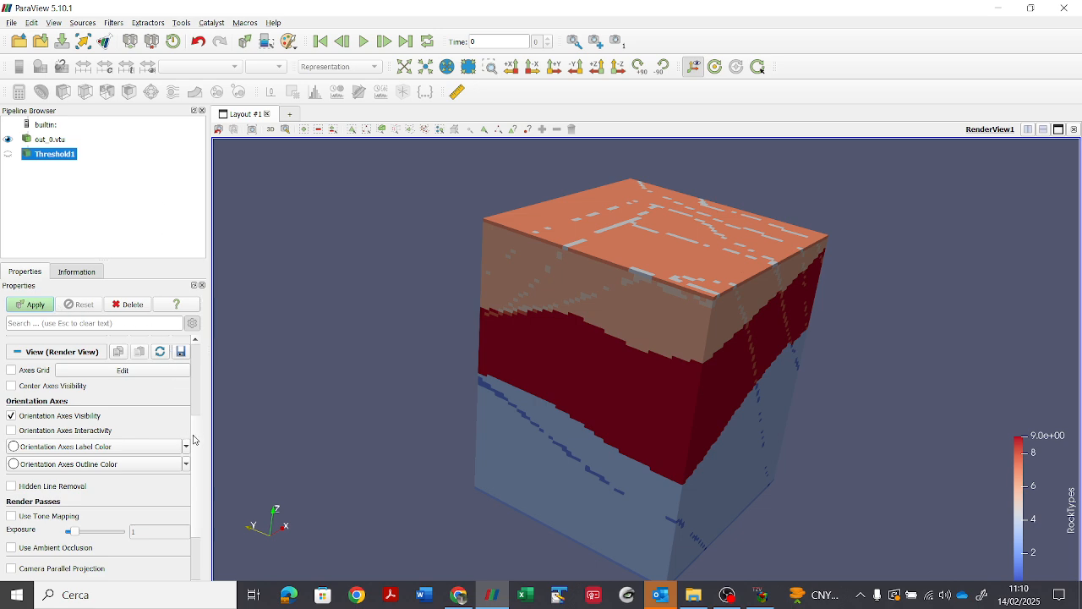
drag(195, 437, 203, 369)
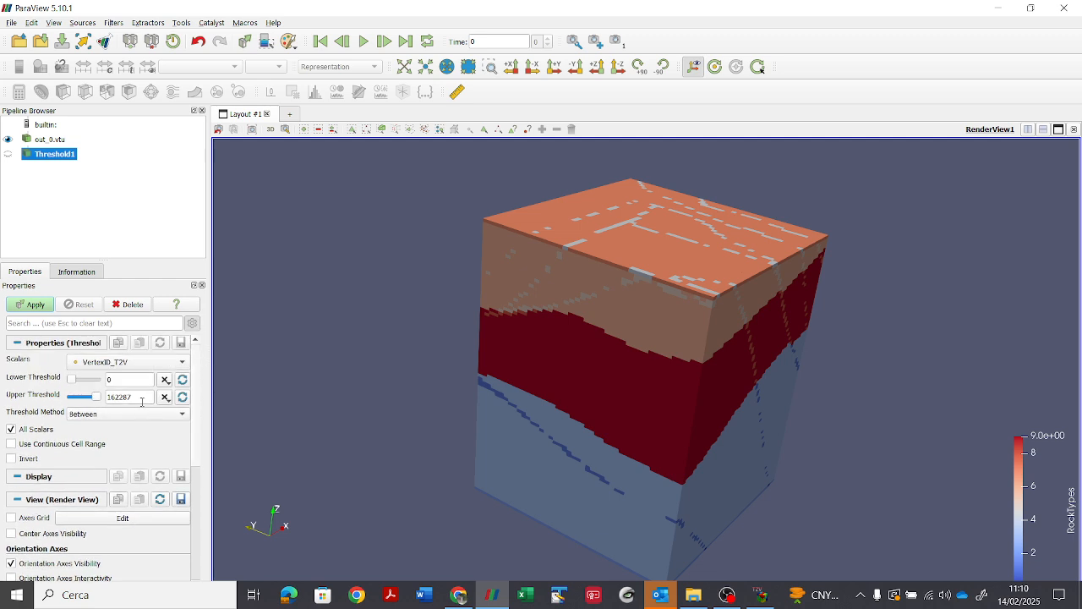
click(135, 363)
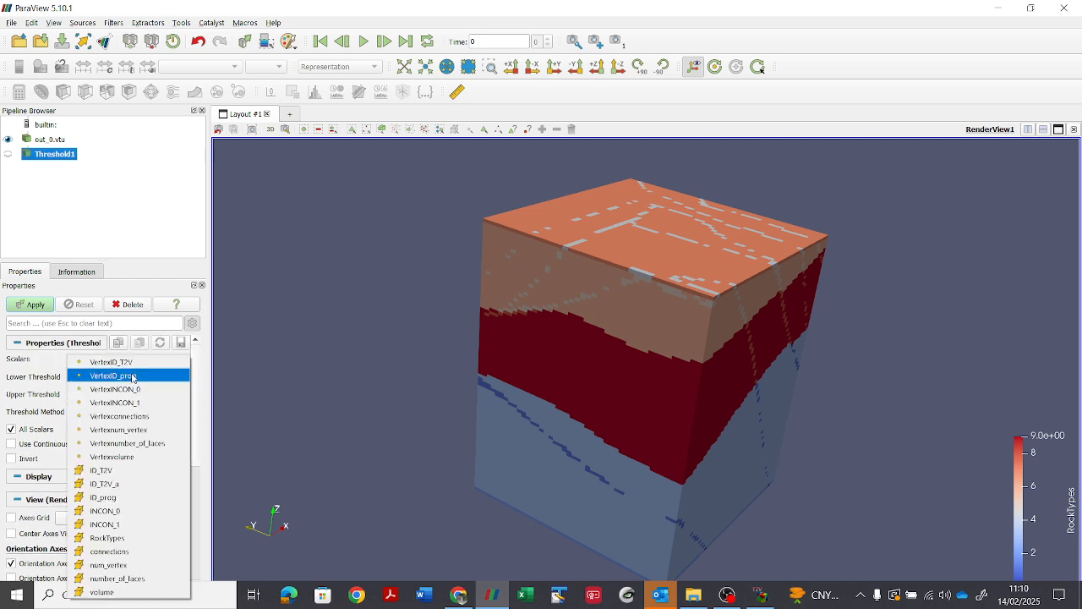
click(116, 538)
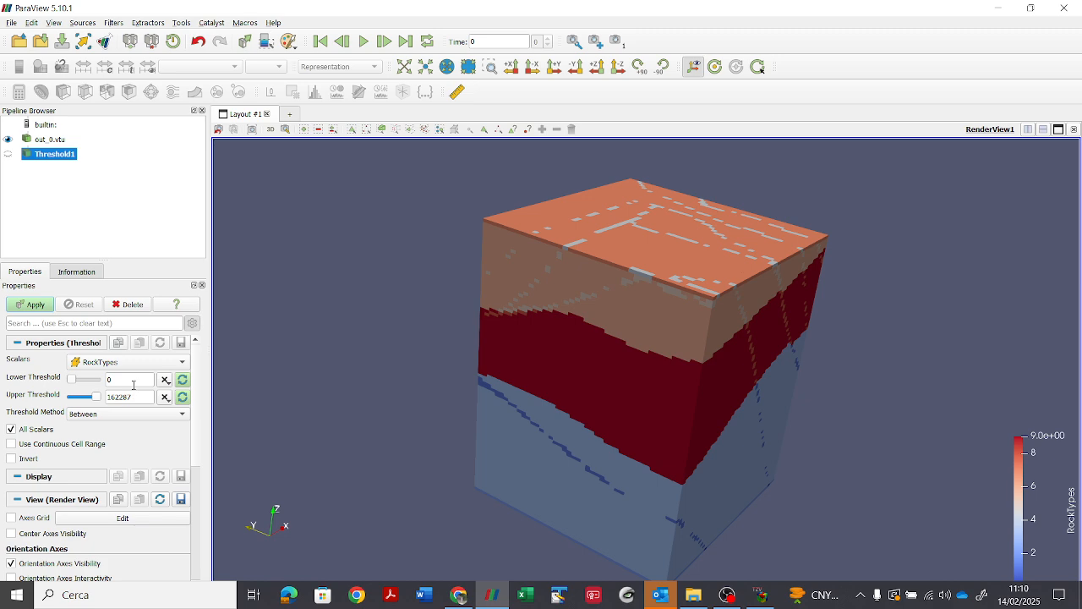
drag(108, 396, 165, 397)
text(0)
click(34, 304)
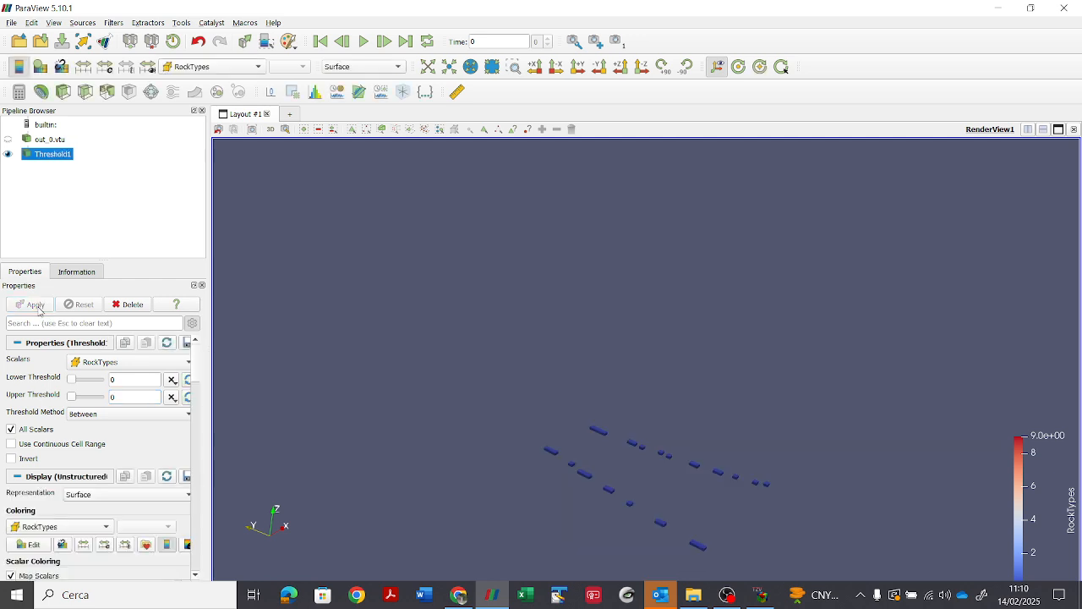
Step: Apply a second Threshold filter to out_0.vtu on RockTypes with lower and upper thresholds of 1
click(61, 140)
click(107, 91)
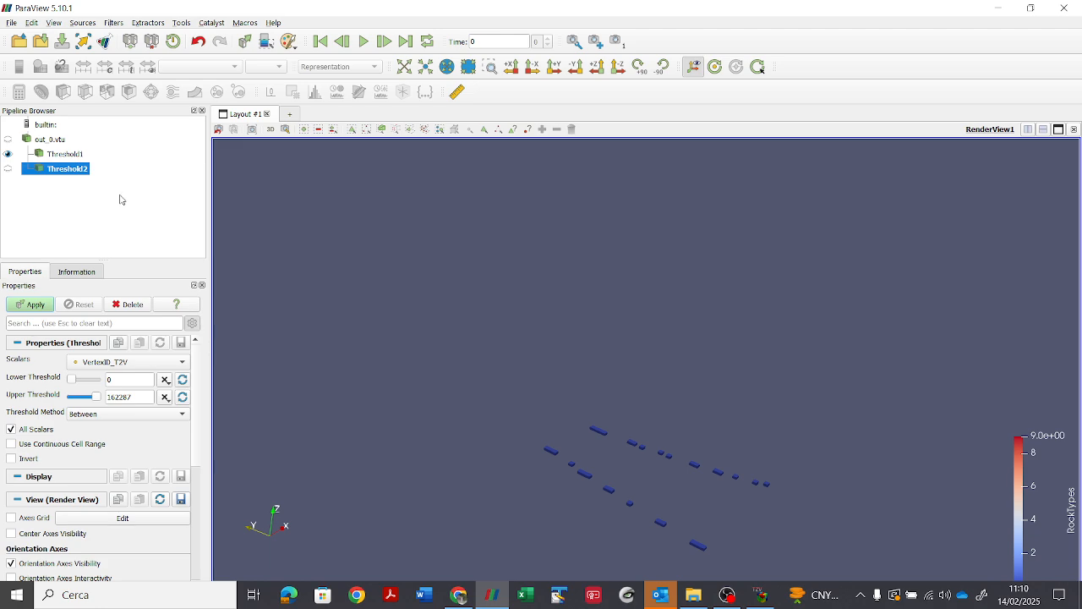
click(119, 366)
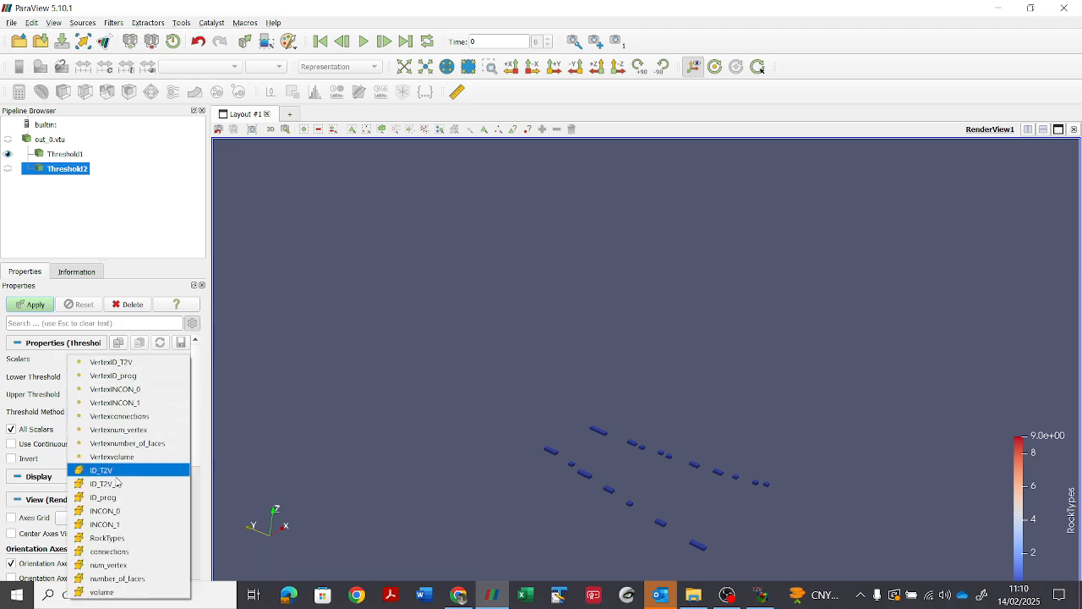
click(120, 538)
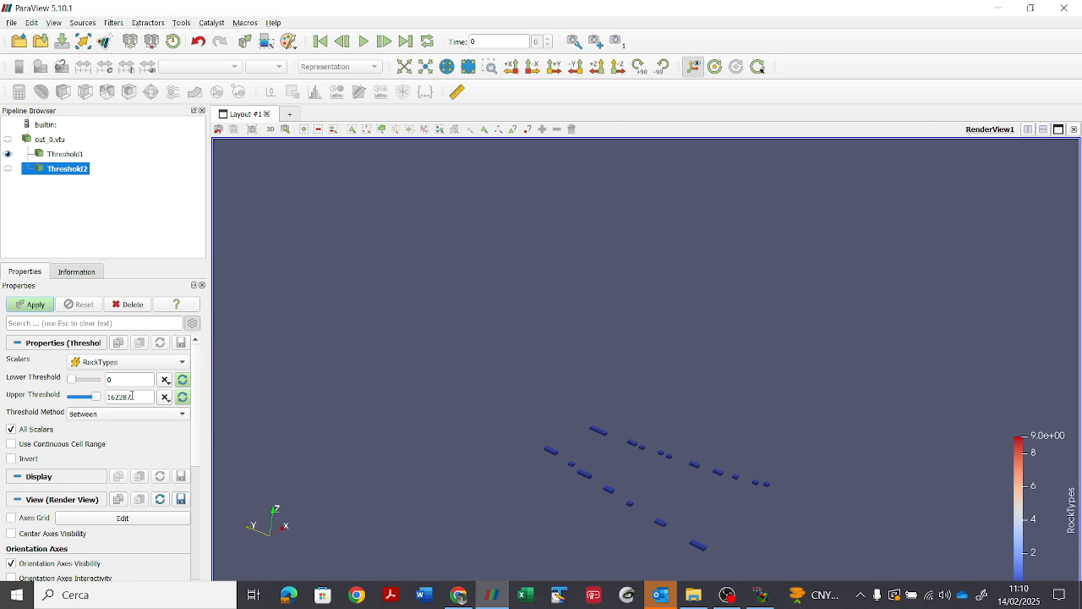
double_click(145, 398)
text(1)
double_click(126, 380)
text(1)
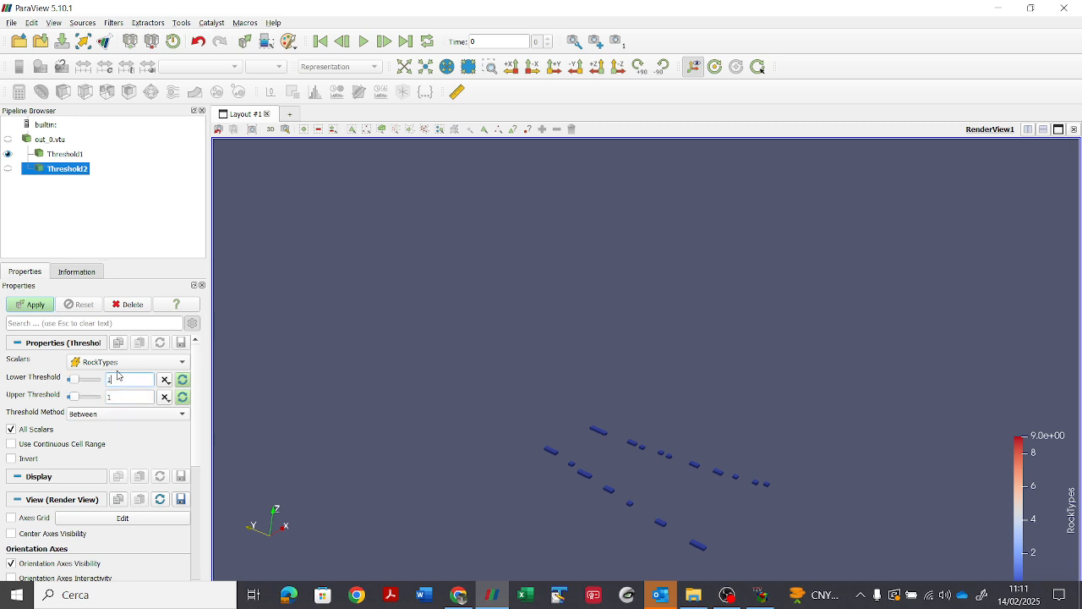
click(34, 305)
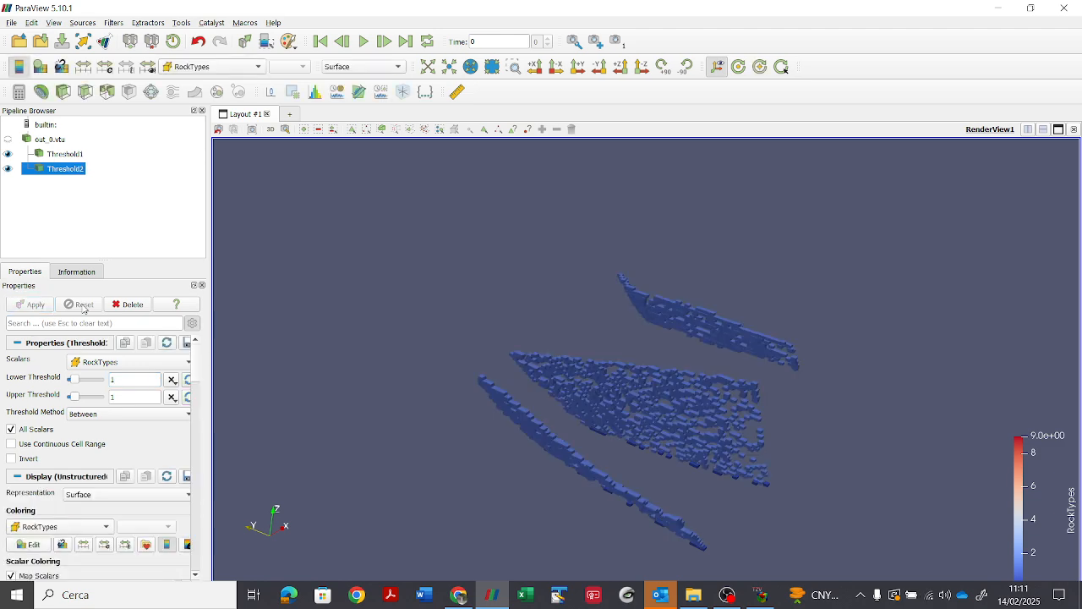
drag(383, 335, 250, 344)
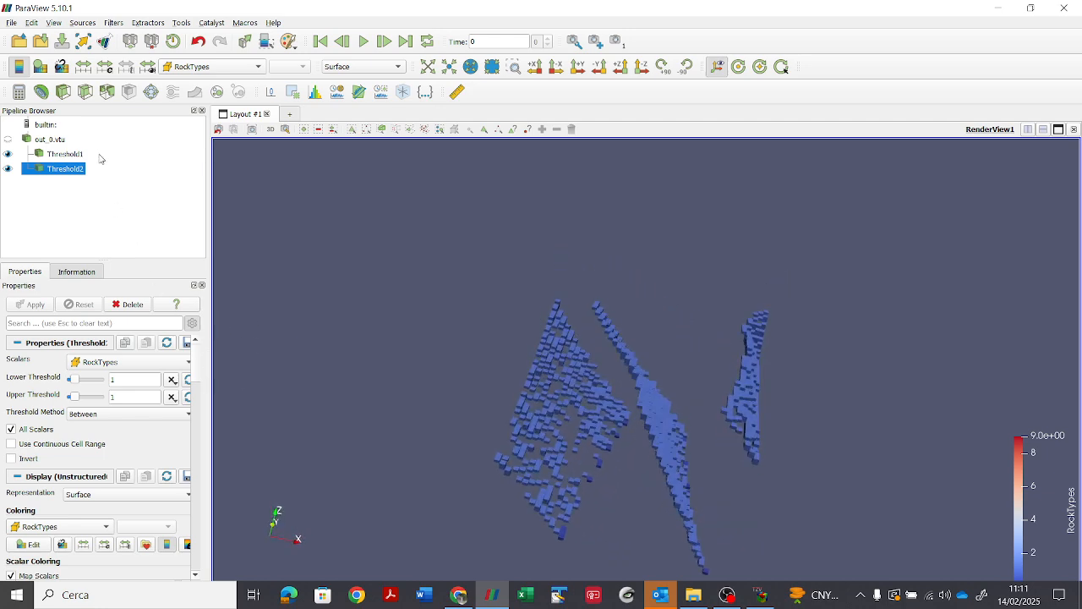
Step: Apply a third Threshold filter directly to out_0.vtu on RockTypes with lower and upper thresholds of 3
click(109, 93)
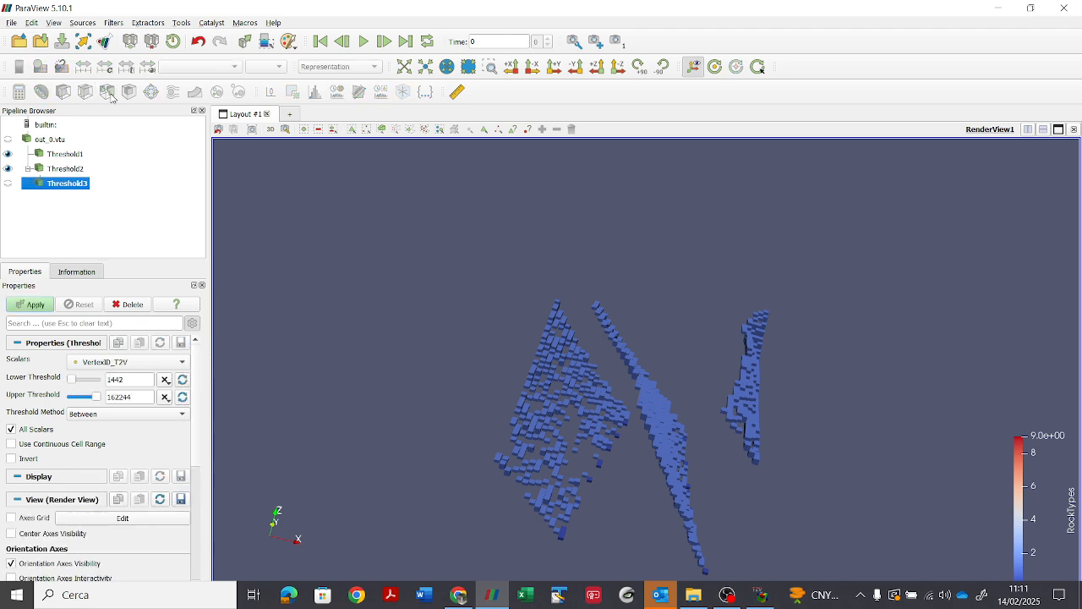
click(127, 303)
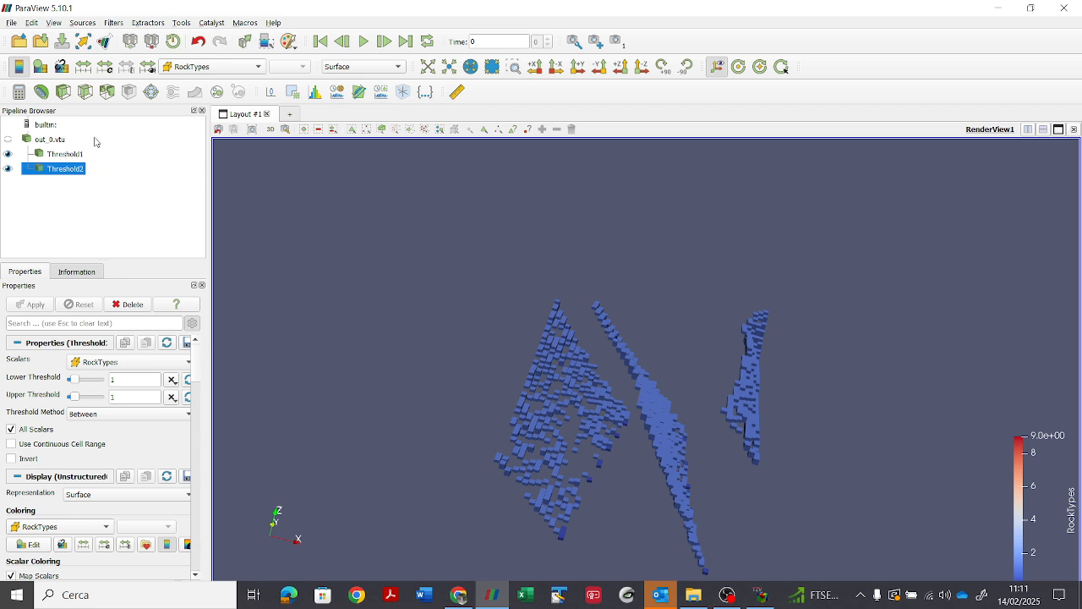
click(63, 140)
click(109, 93)
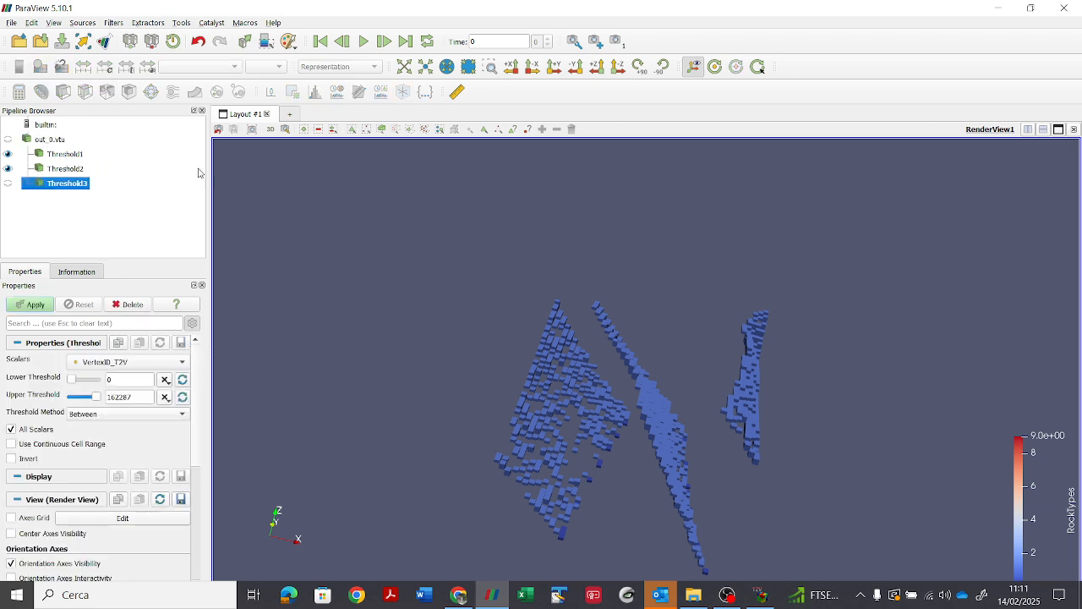
double_click(120, 380)
text(3)
key(Tab)
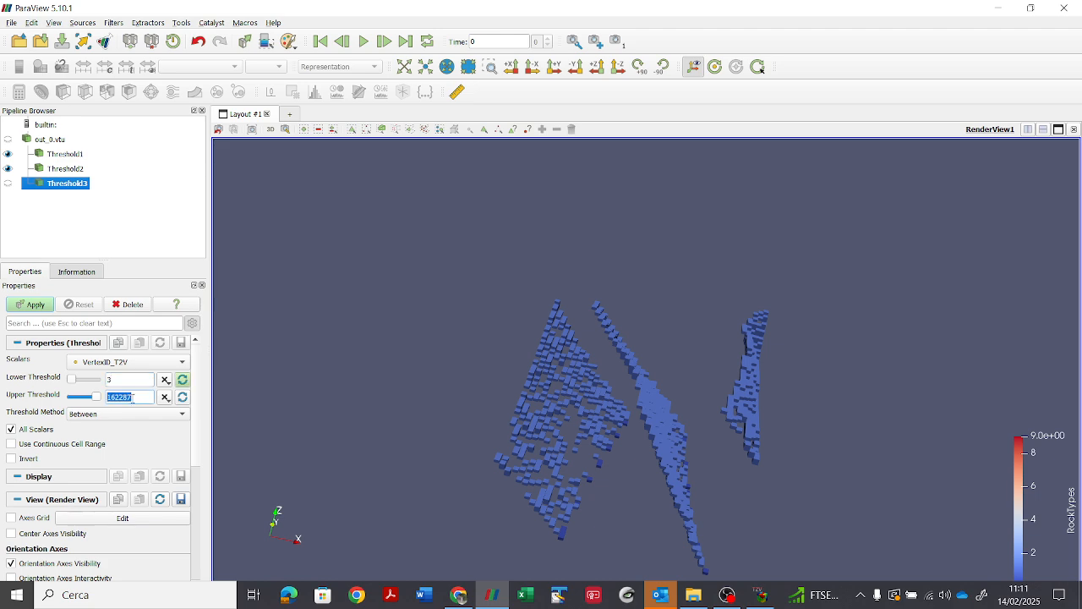
text(3)
click(33, 304)
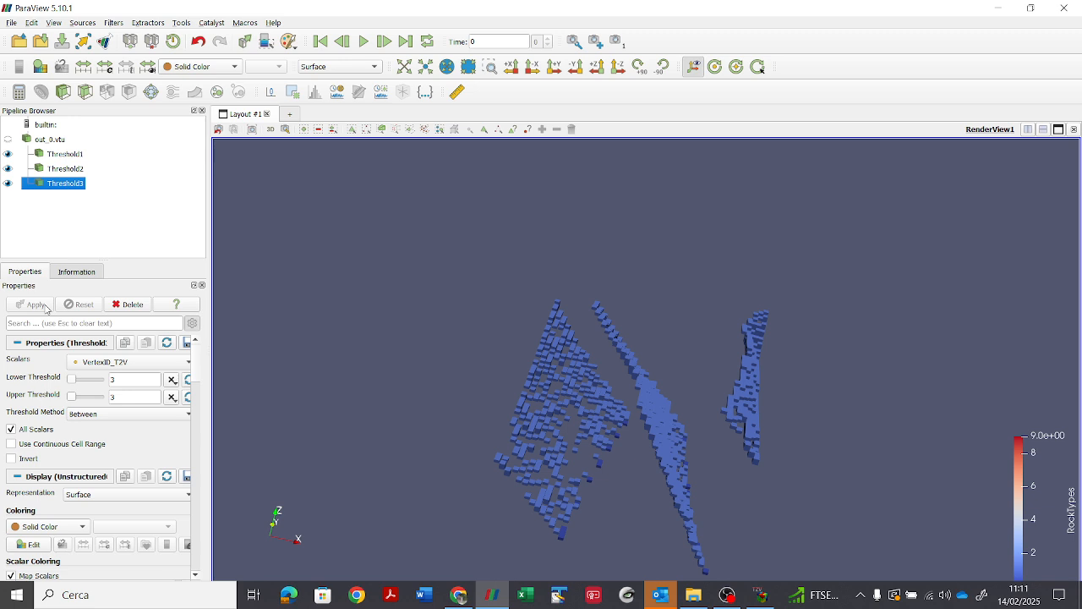
click(131, 363)
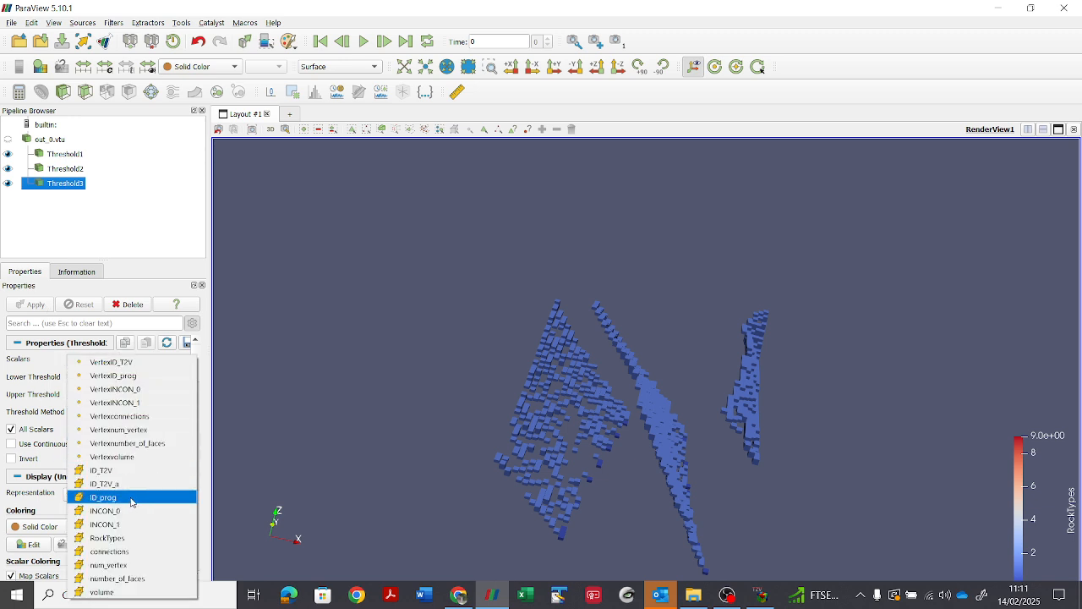
click(126, 538)
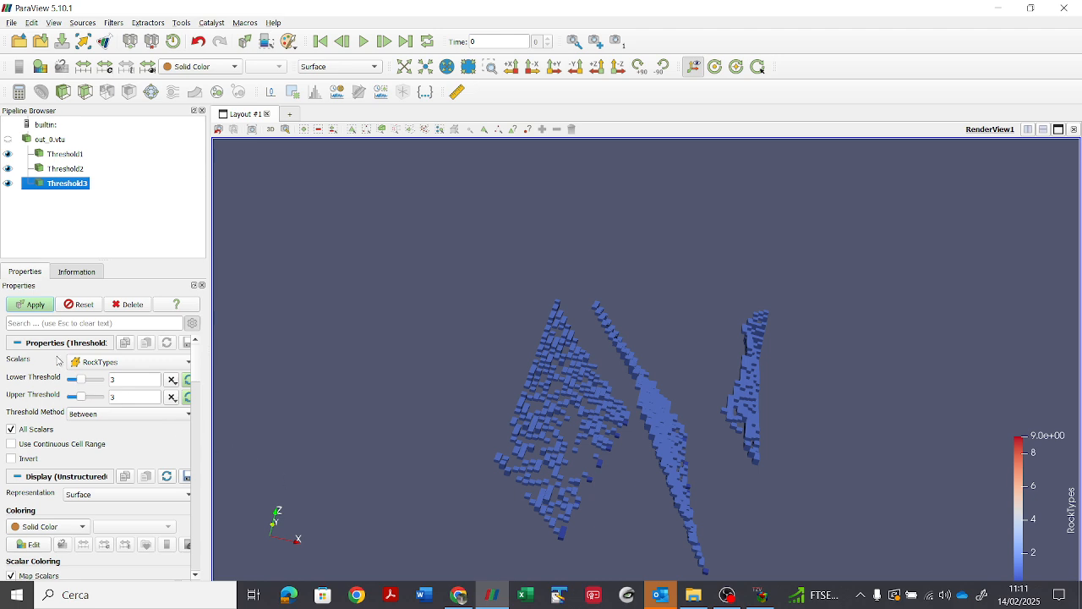
click(29, 306)
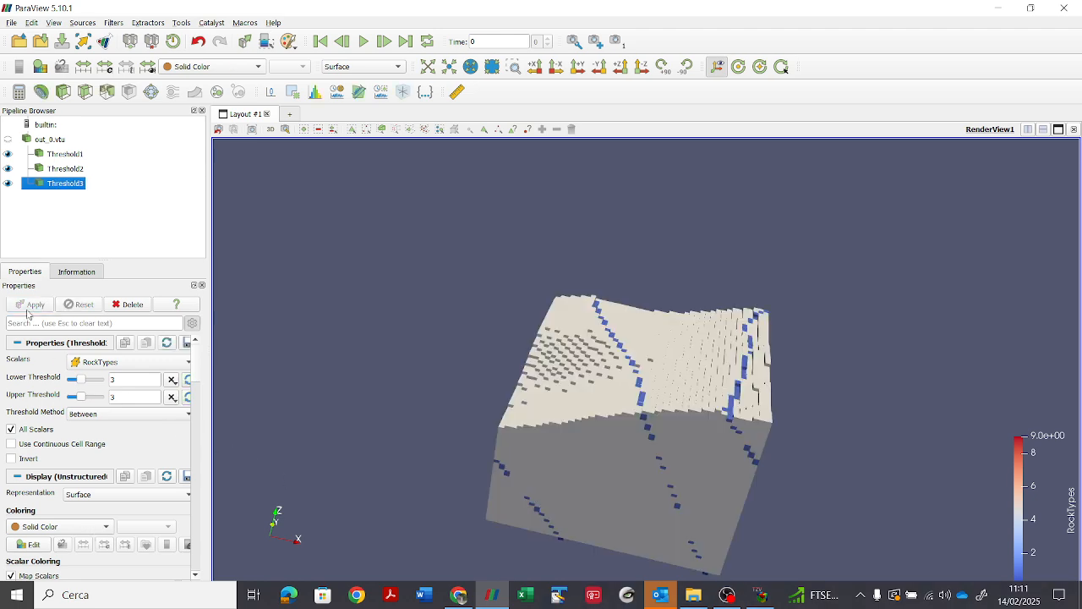
Step: Set both limits of the third threshold to 4 and inspect the extracted cells in 3D
double_click(125, 378)
text(4)
double_click(121, 395)
text(4)
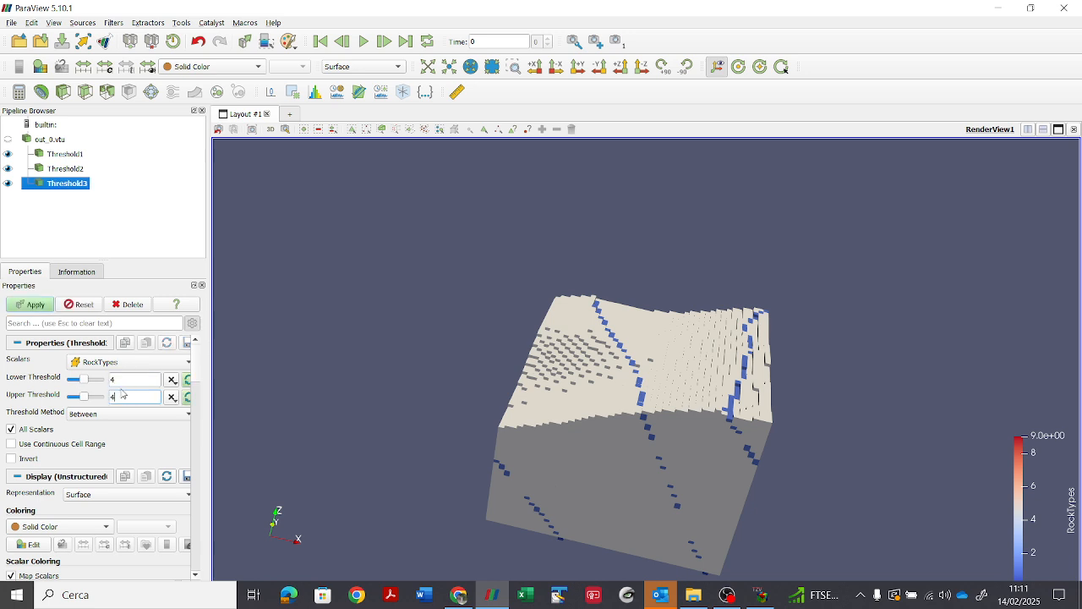
click(34, 305)
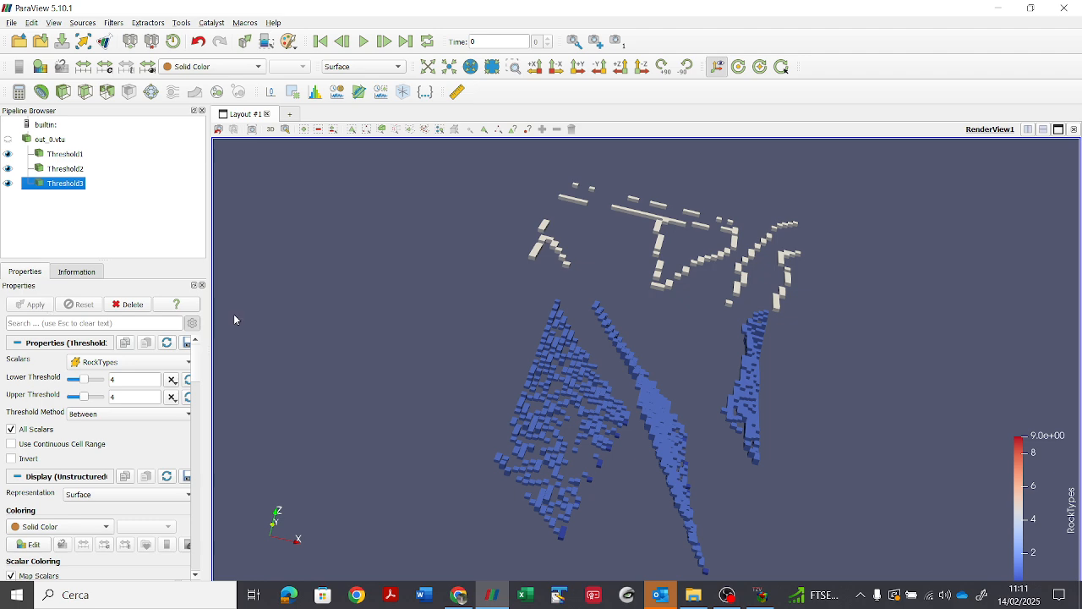
drag(478, 316, 417, 298)
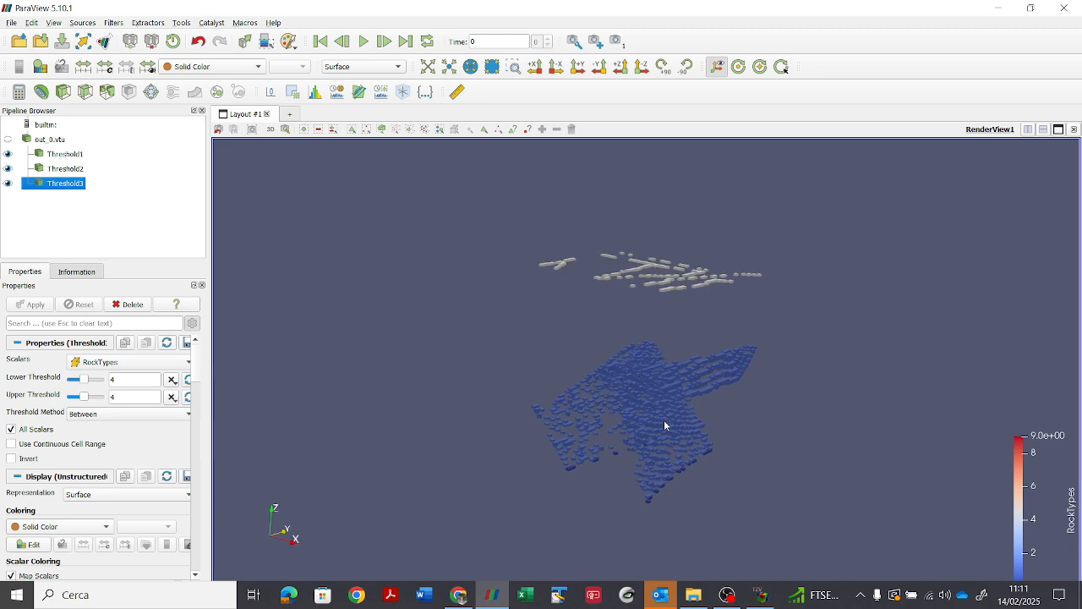
scroll(661, 417, up, 5)
scroll(659, 419, down, 5)
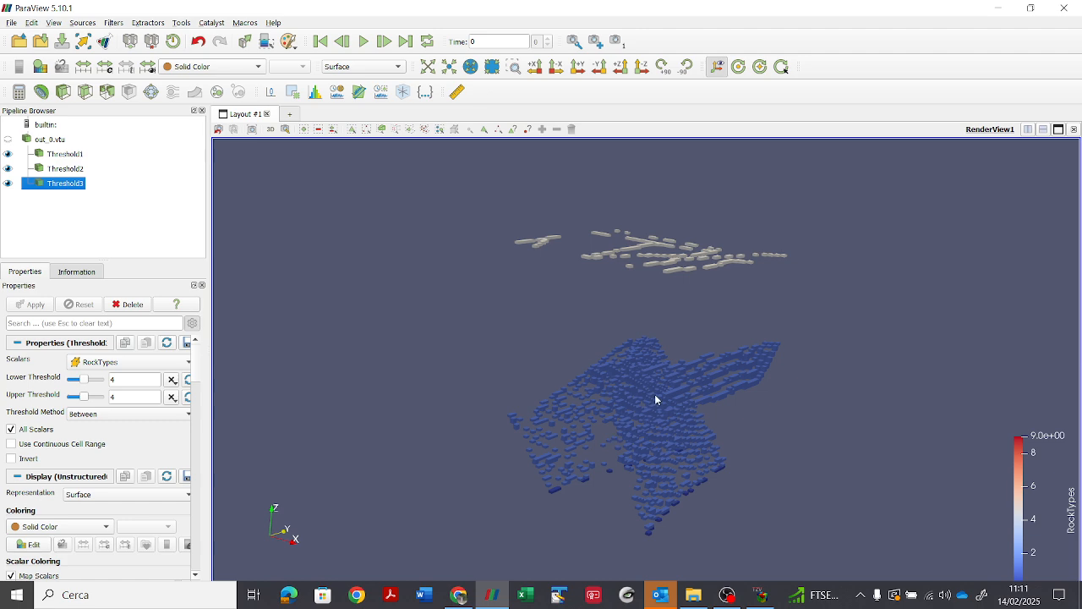
Step: Hide all three threshold results and show the full out_0.vtu model again
click(7, 153)
click(7, 169)
click(8, 182)
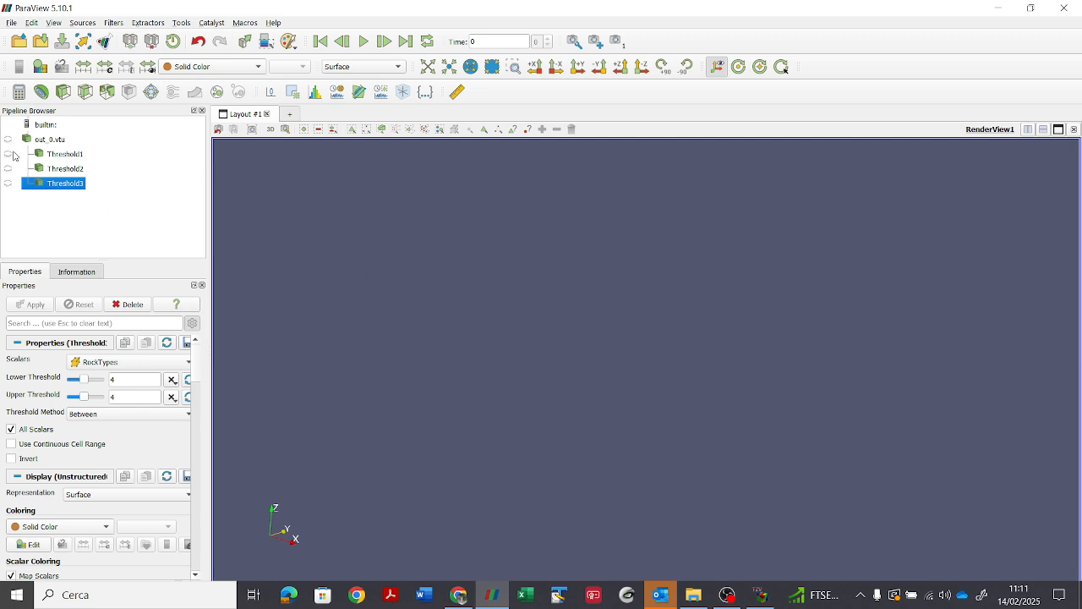
click(10, 139)
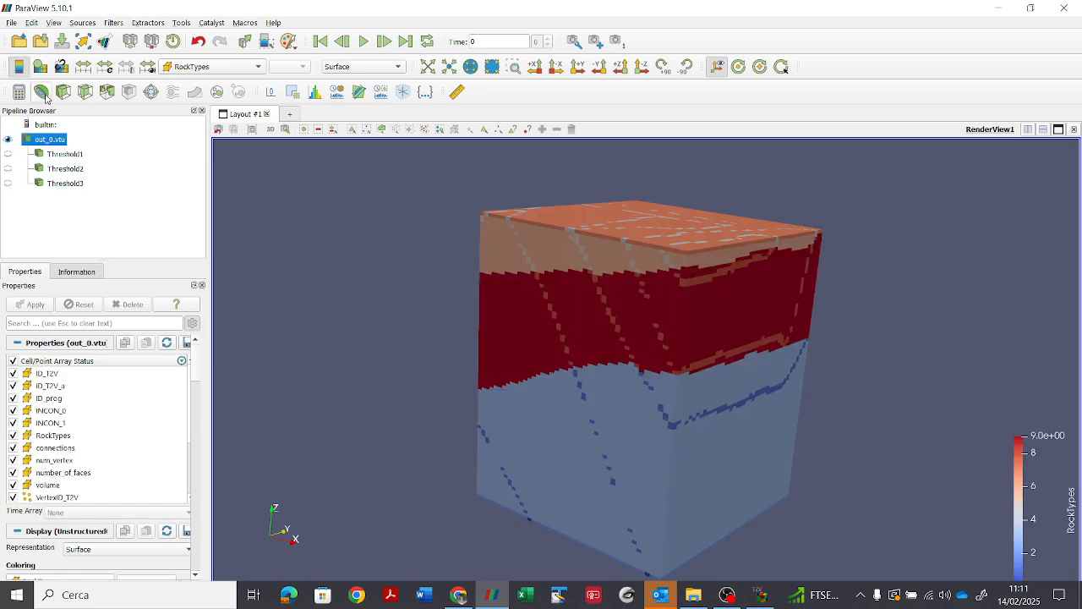
Step: Add a Contour filter to out_0.vtu and set it to contour by INCON_1
click(41, 92)
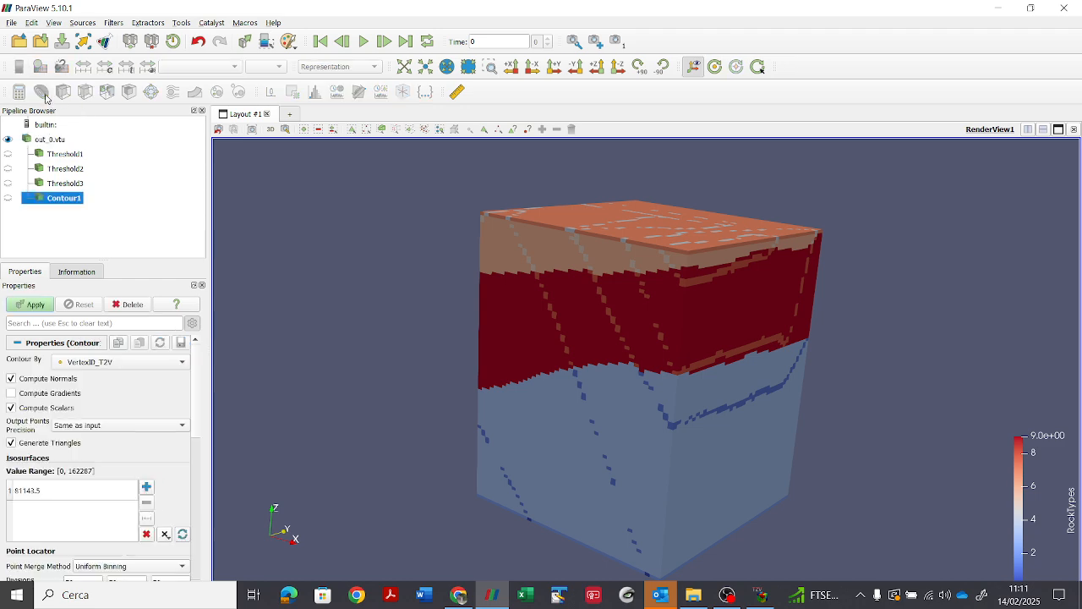
click(117, 361)
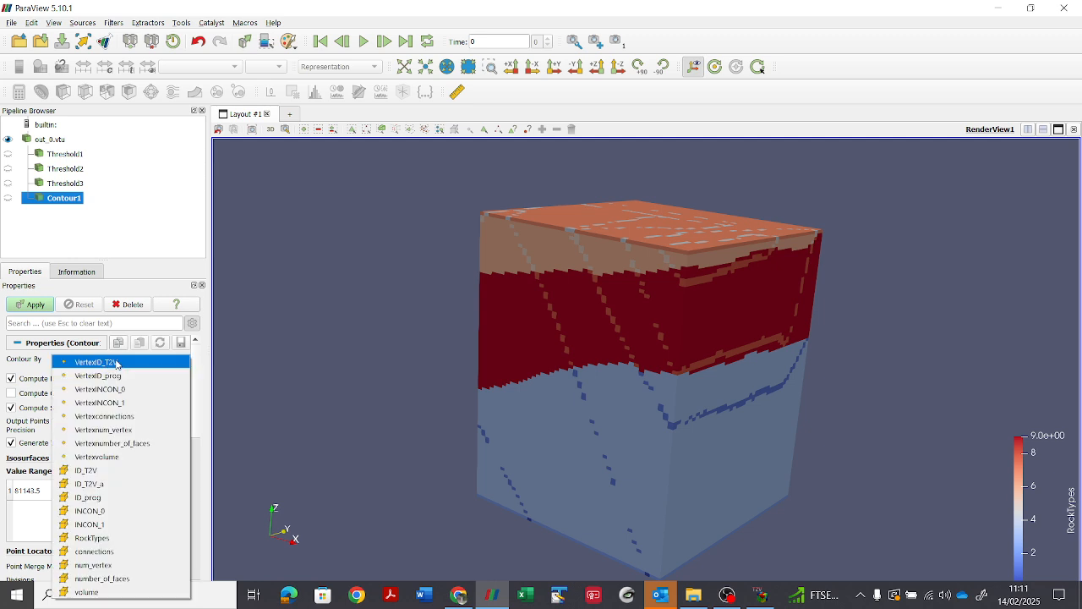
click(99, 525)
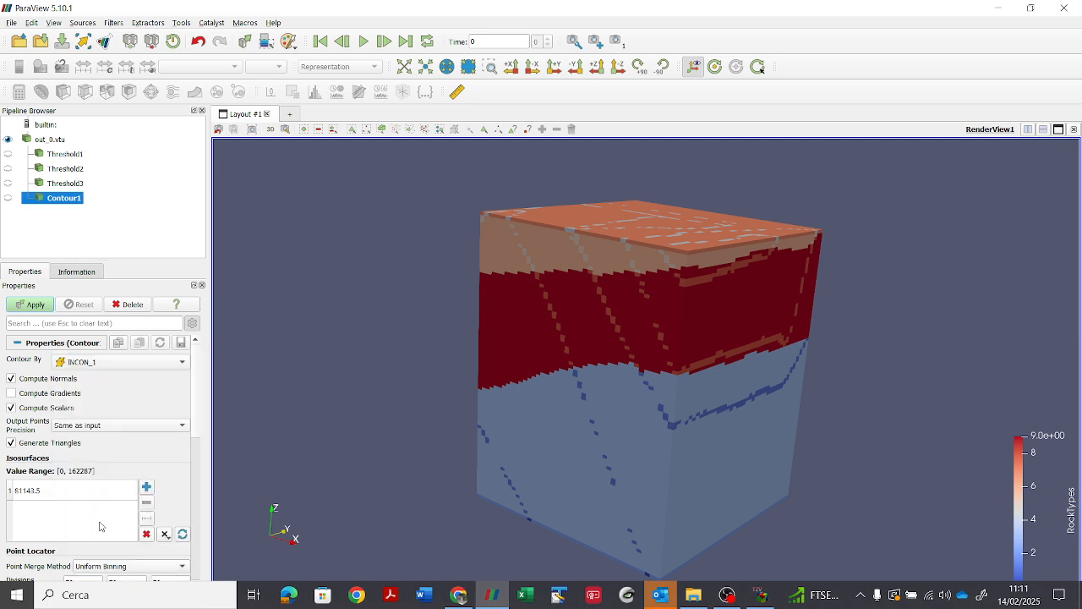
Step: Generate 10 linear isosurface values from 16 to 311, apply the contour and inspect the surfaces in 3D
click(149, 520)
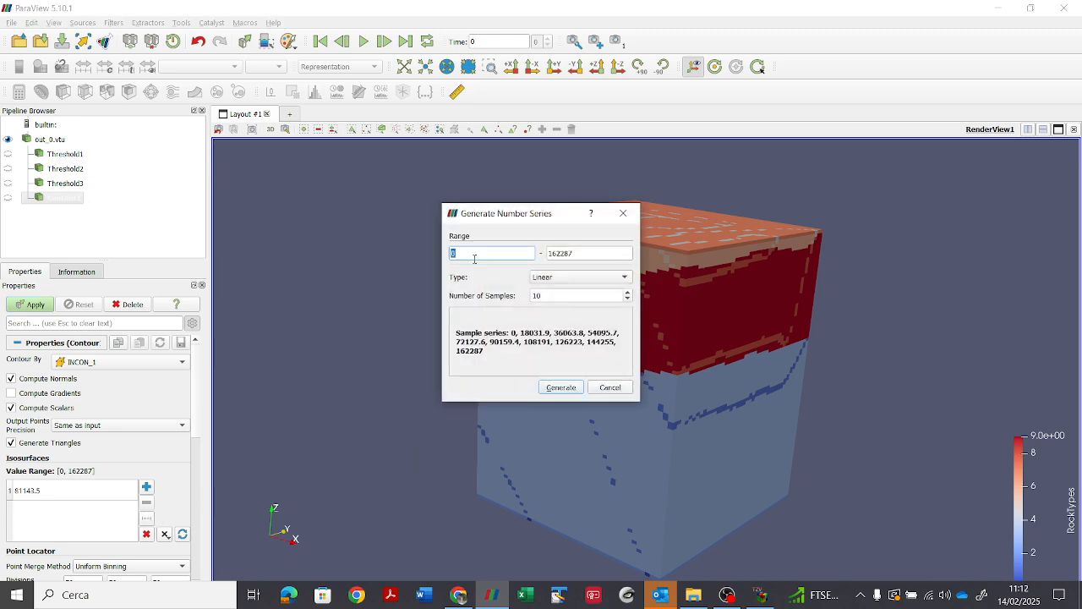
text(16)
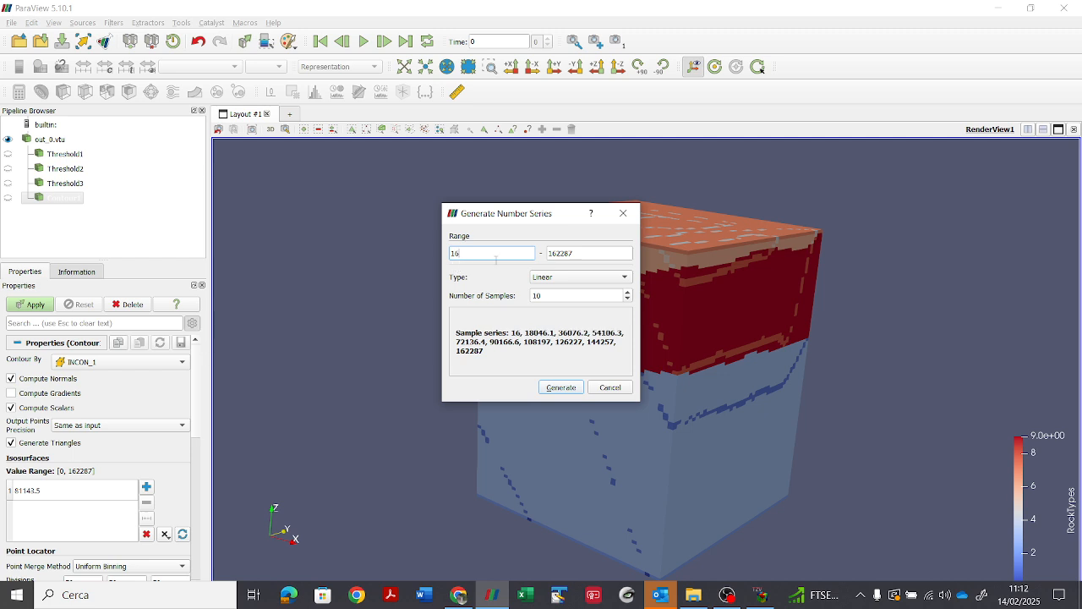
double_click(585, 252)
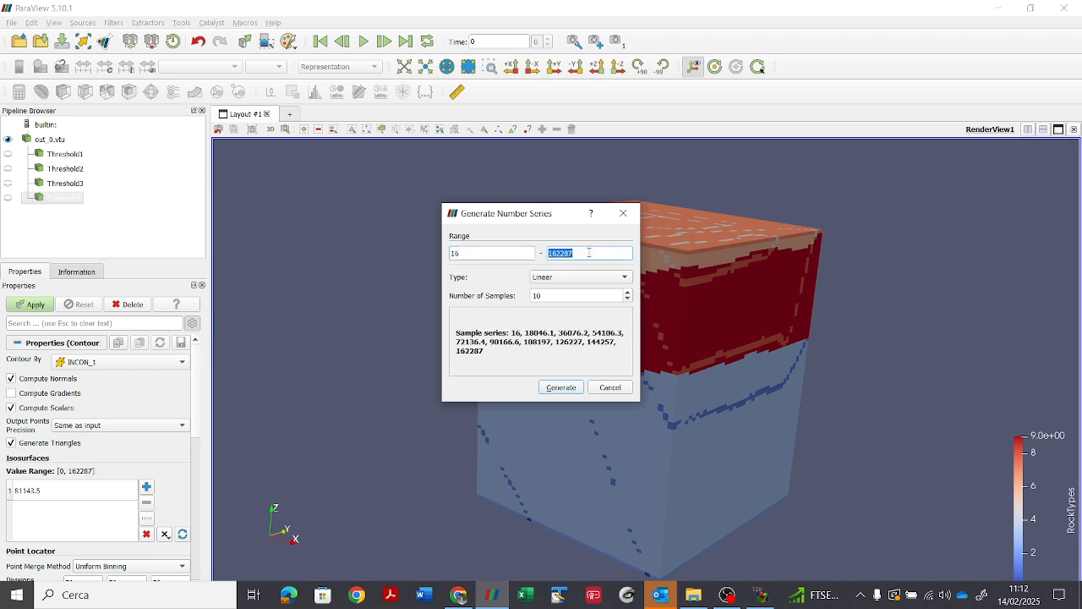
text(311)
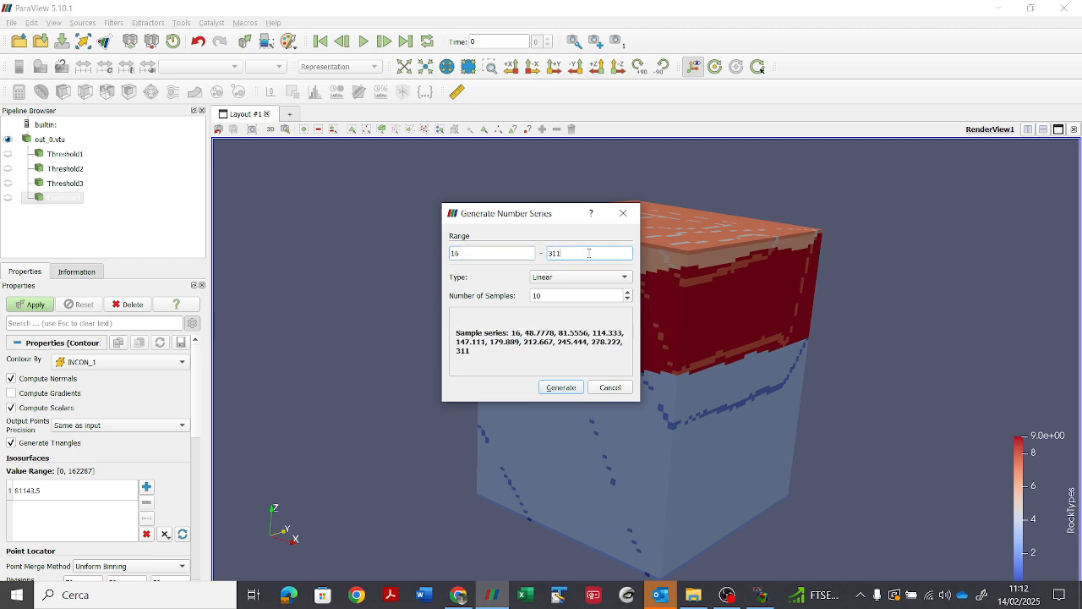
click(560, 387)
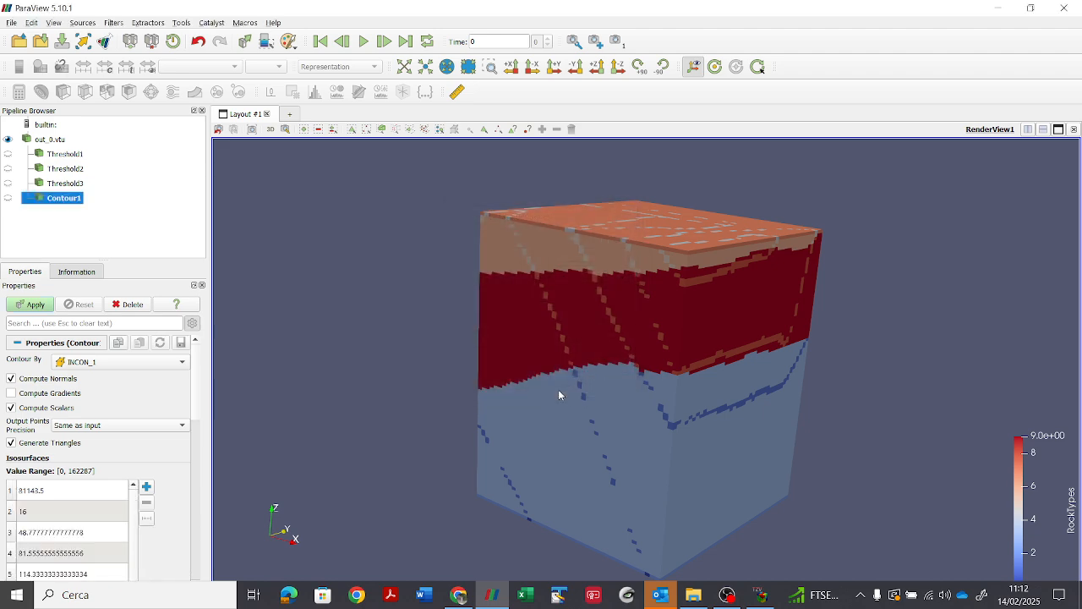
click(37, 306)
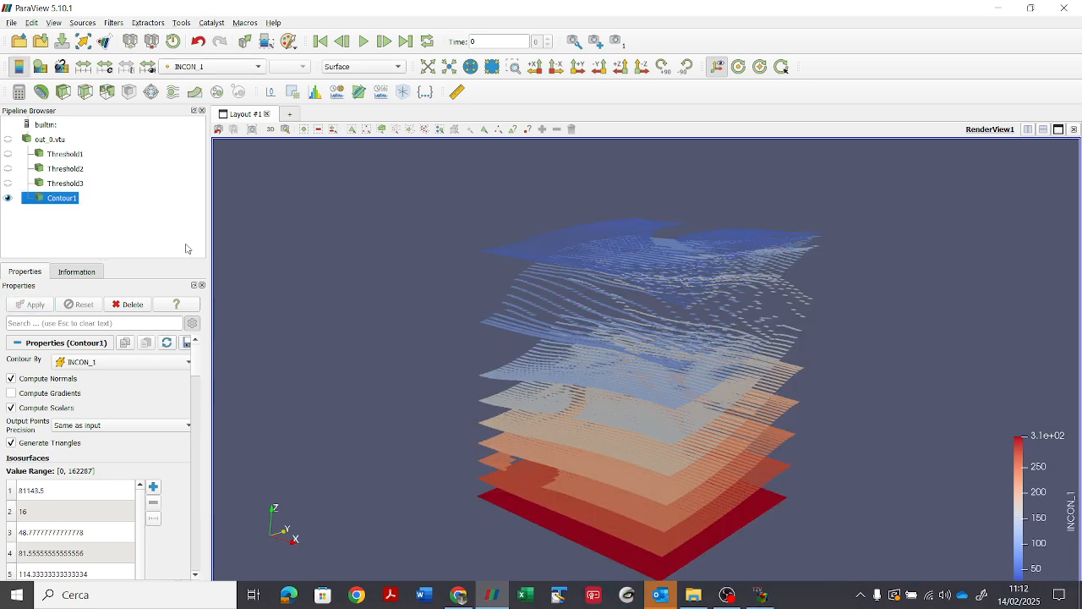
drag(409, 314, 332, 318)
scroll(614, 410, up, 3)
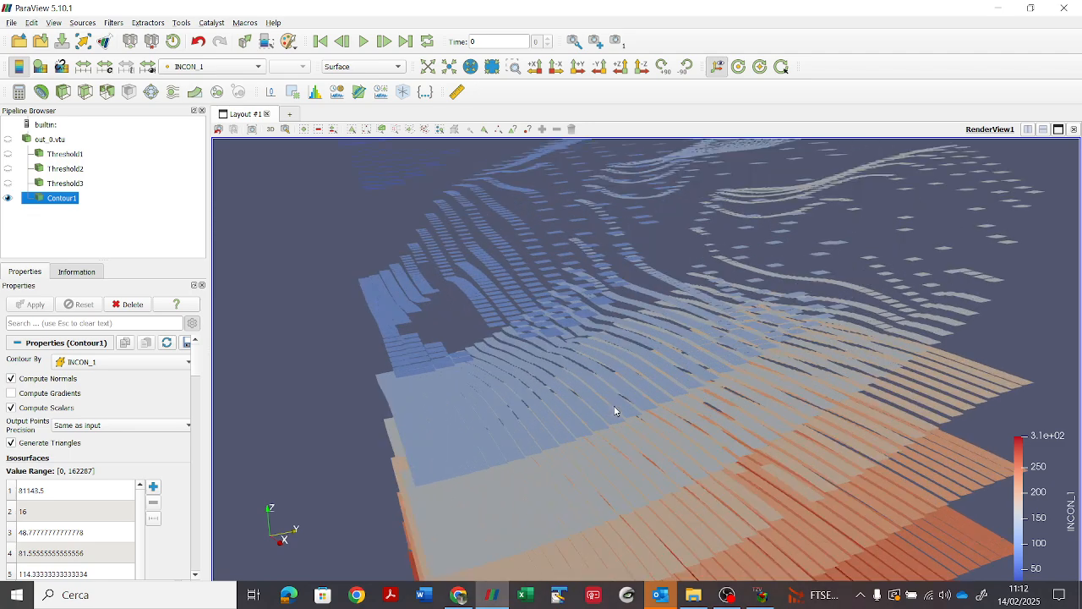
scroll(615, 411, down, 3)
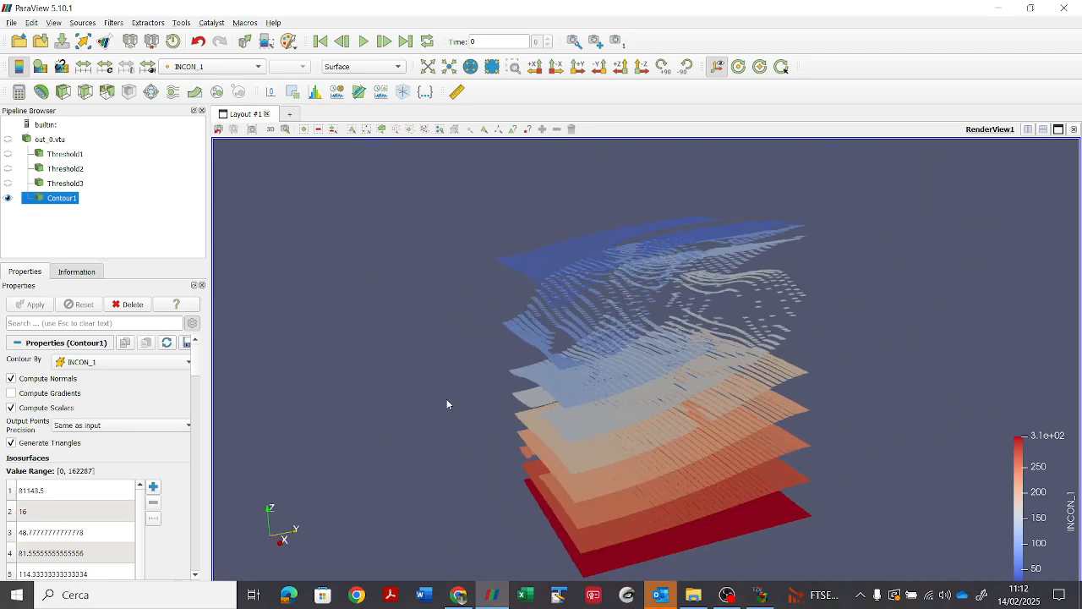
drag(447, 404, 443, 369)
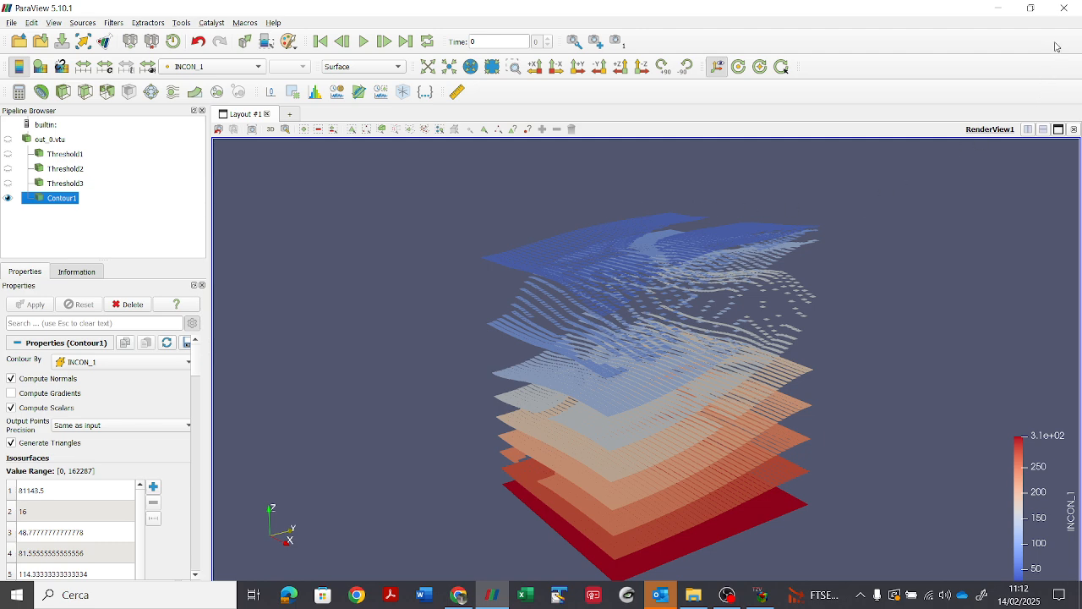
Step: Switch to File Explorer and check the contents of the TH3D kx100_ss7, tvs_kx10_ss5 and ss4_basecase folders in the simulation inputs
click(996, 11)
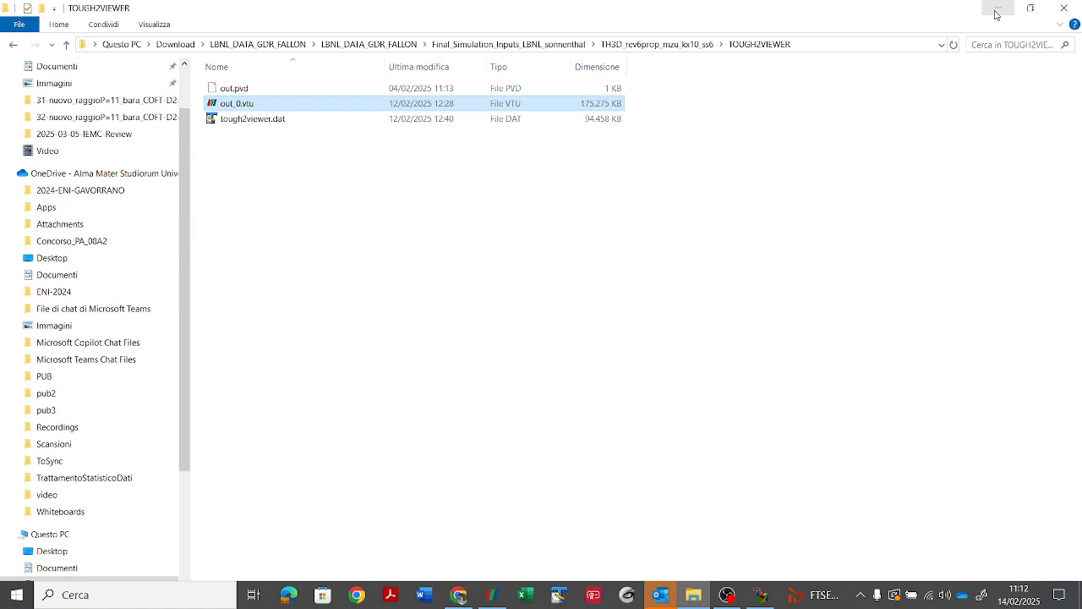
click(628, 47)
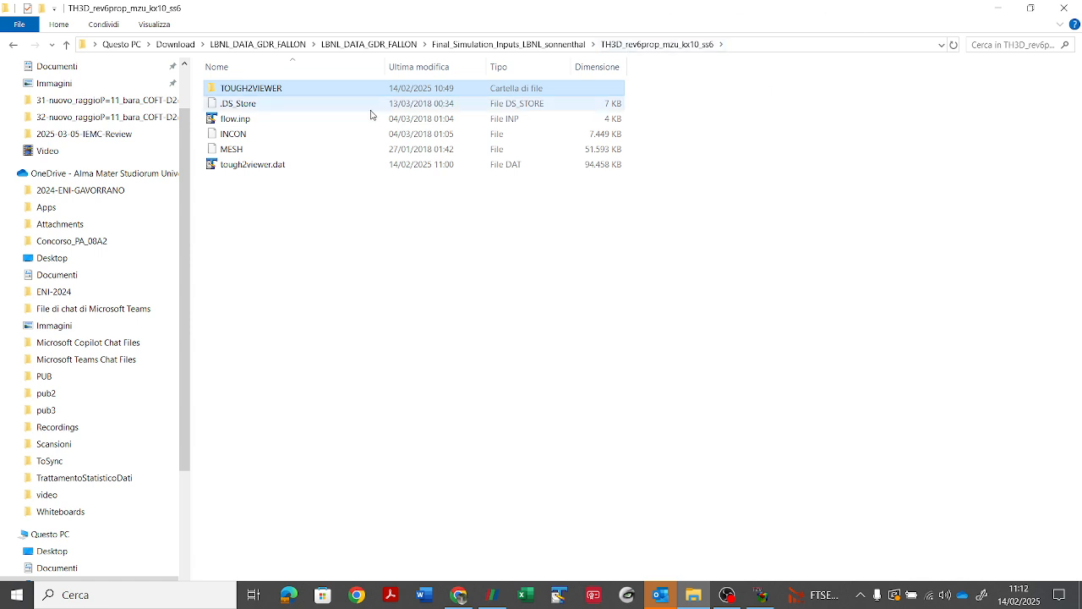
click(542, 47)
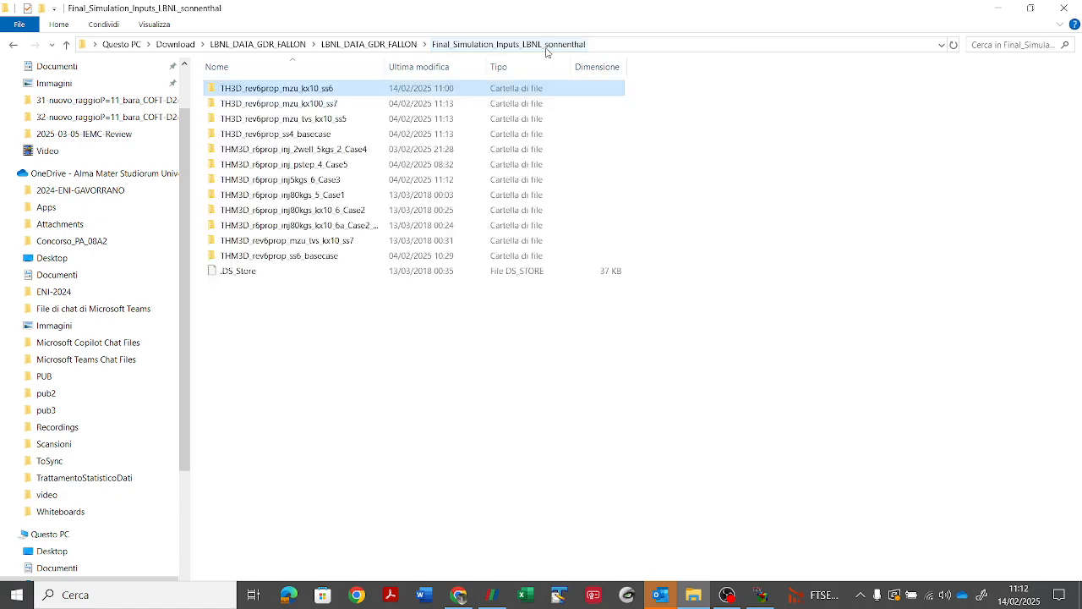
double_click(318, 103)
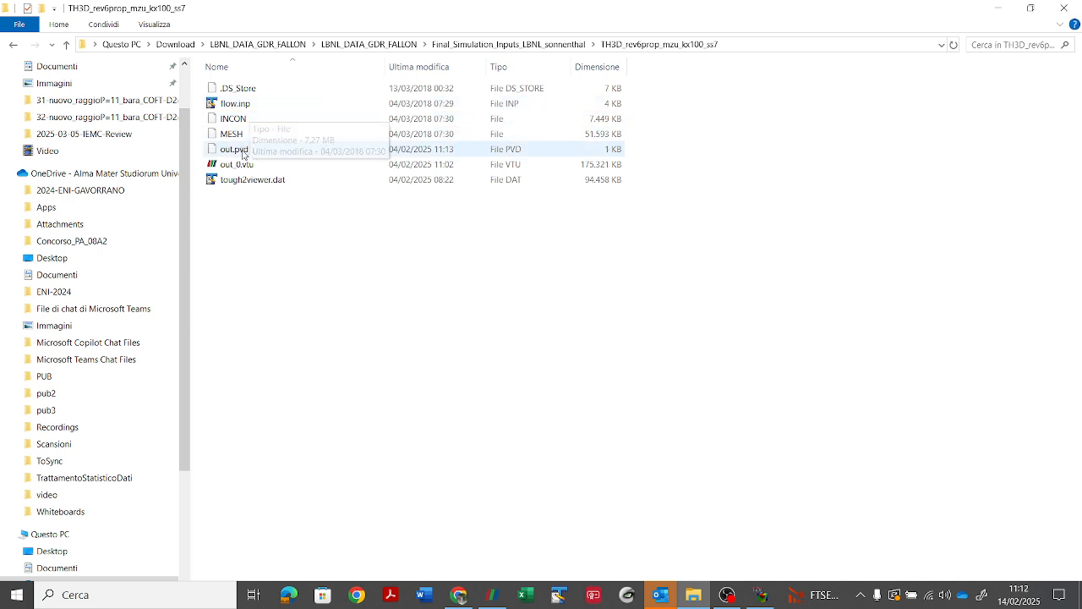
click(541, 47)
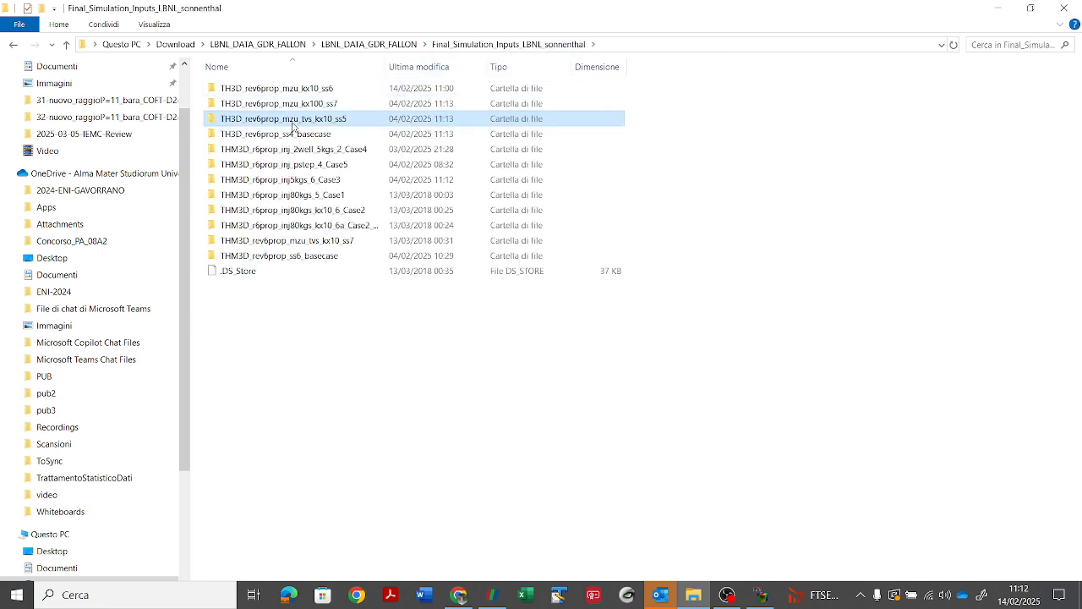
double_click(292, 125)
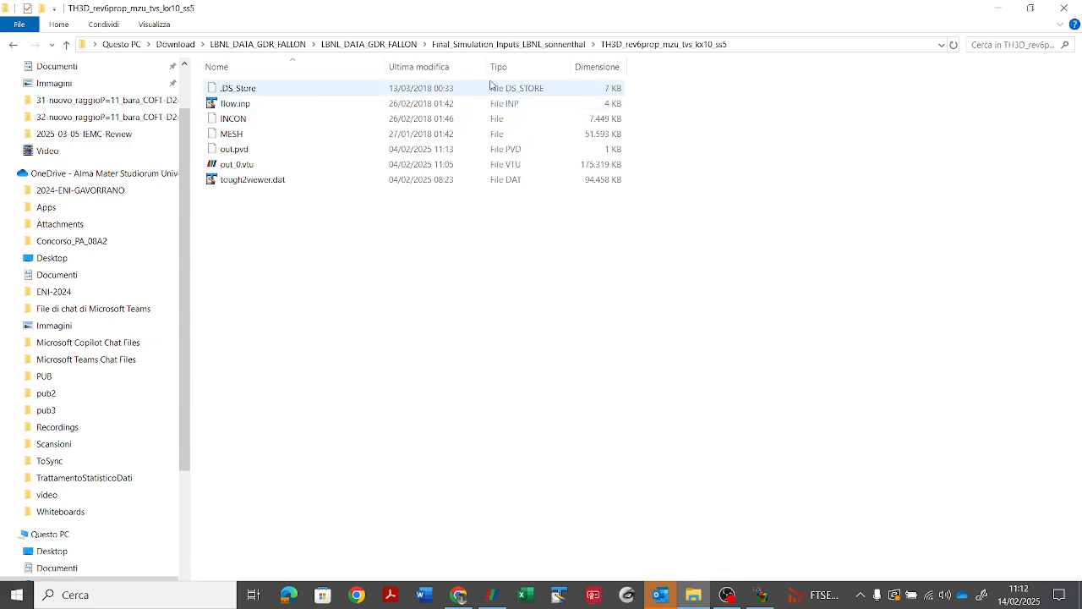
click(546, 47)
double_click(296, 135)
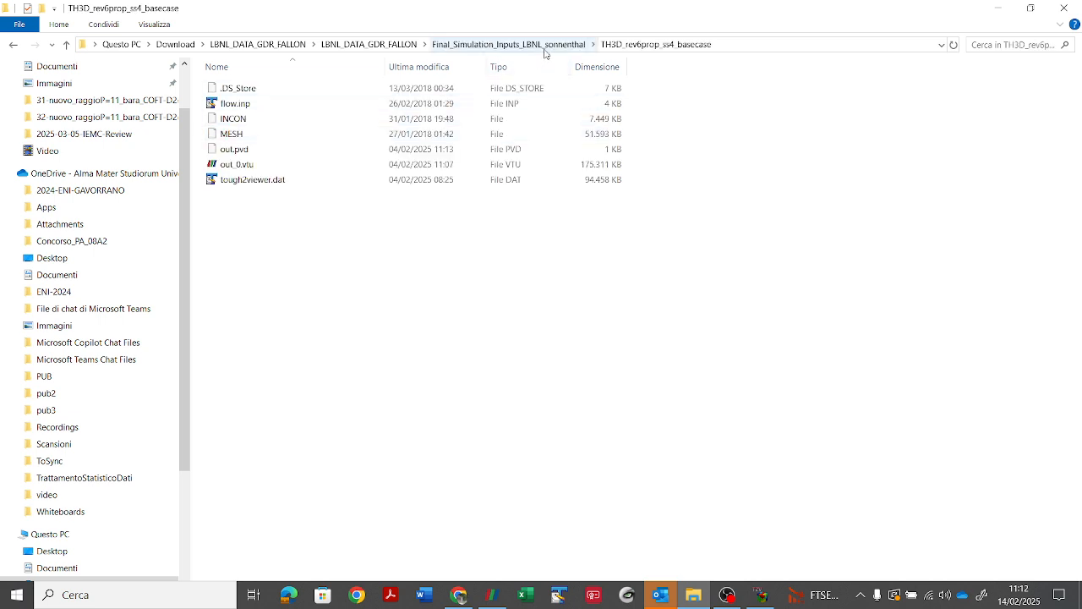
Step: Go to the THM3D_r6prop_inj_2well_5kgs_2_Case4 folder and open its original initial_stresses6 file in TextPad
click(544, 44)
double_click(317, 150)
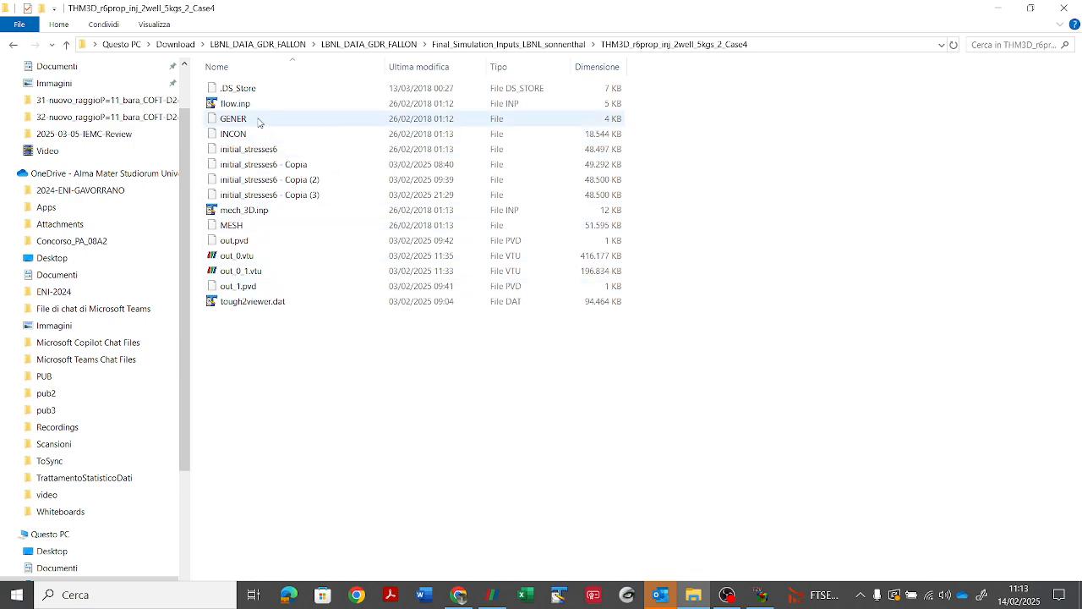
click(239, 133)
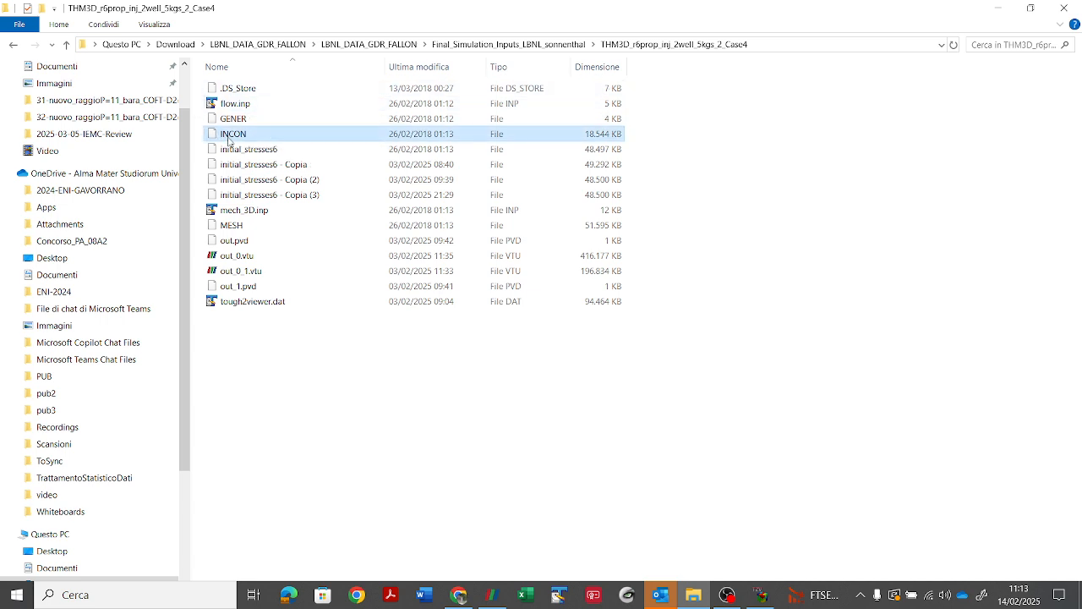
click(241, 225)
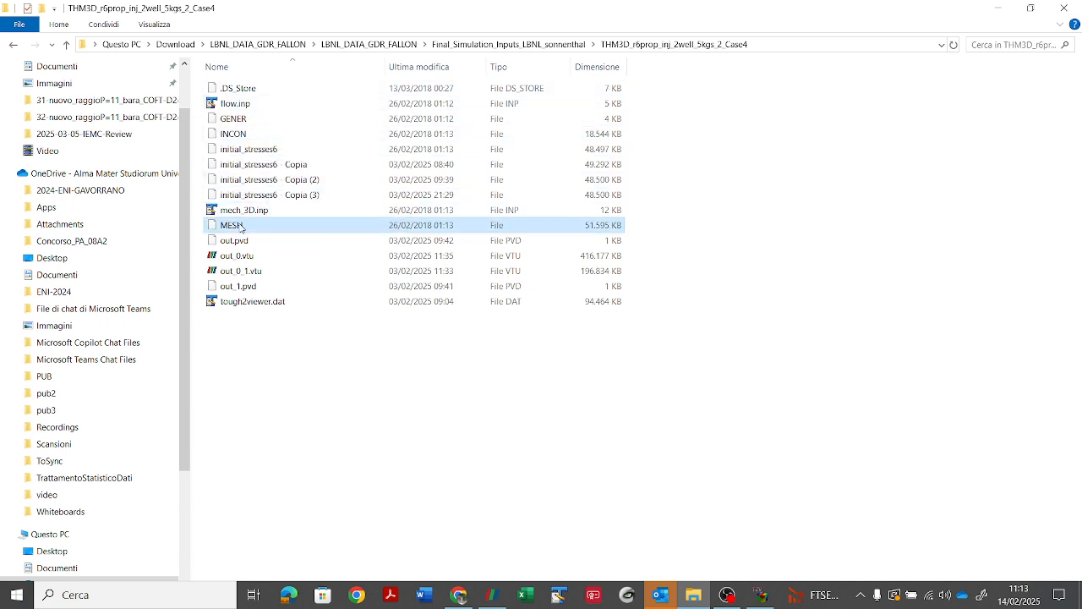
click(271, 150)
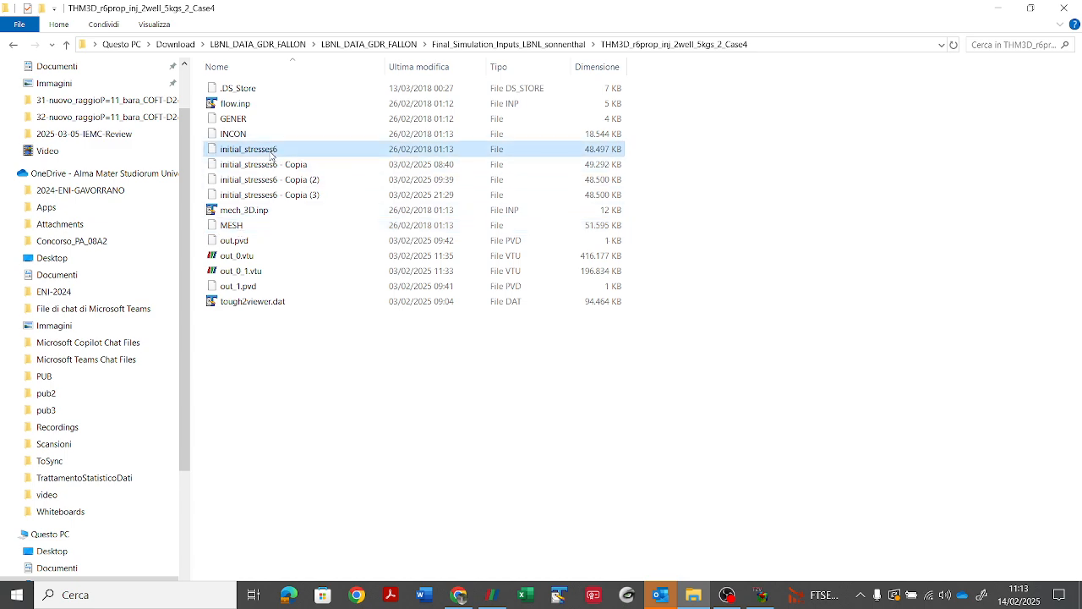
right_click(271, 153)
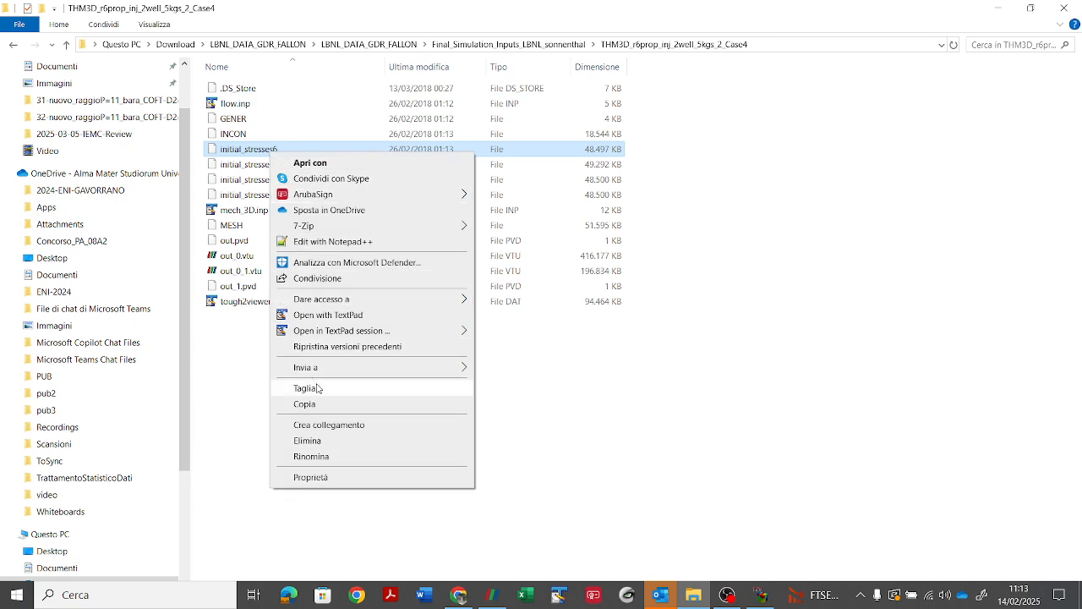
click(327, 314)
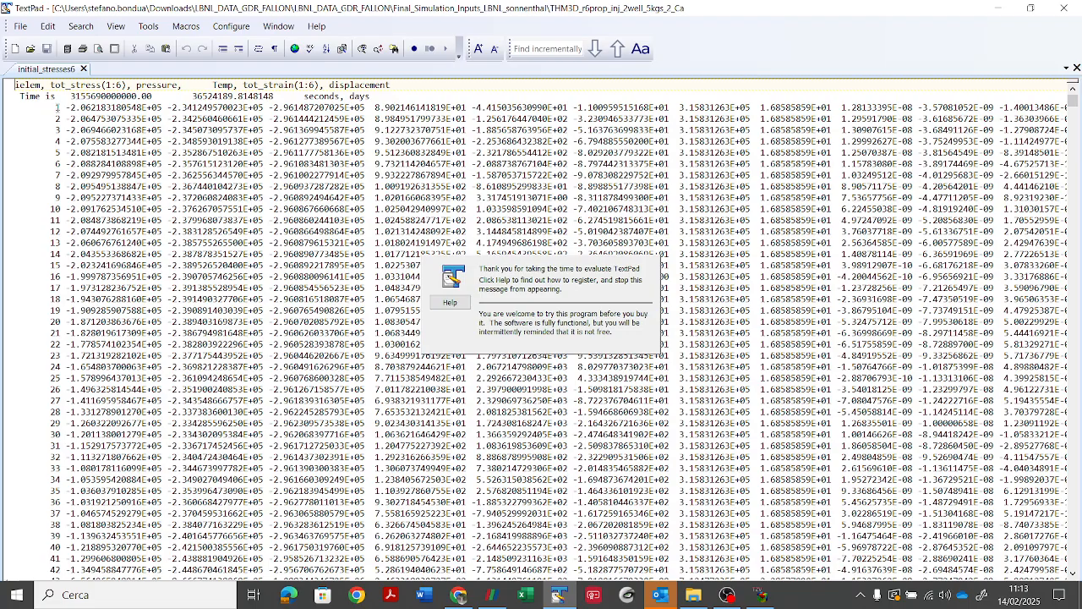
Step: Examine the first and last element rows of initial_stresses6, highlighting their element numbers
drag(61, 108, 7, 107)
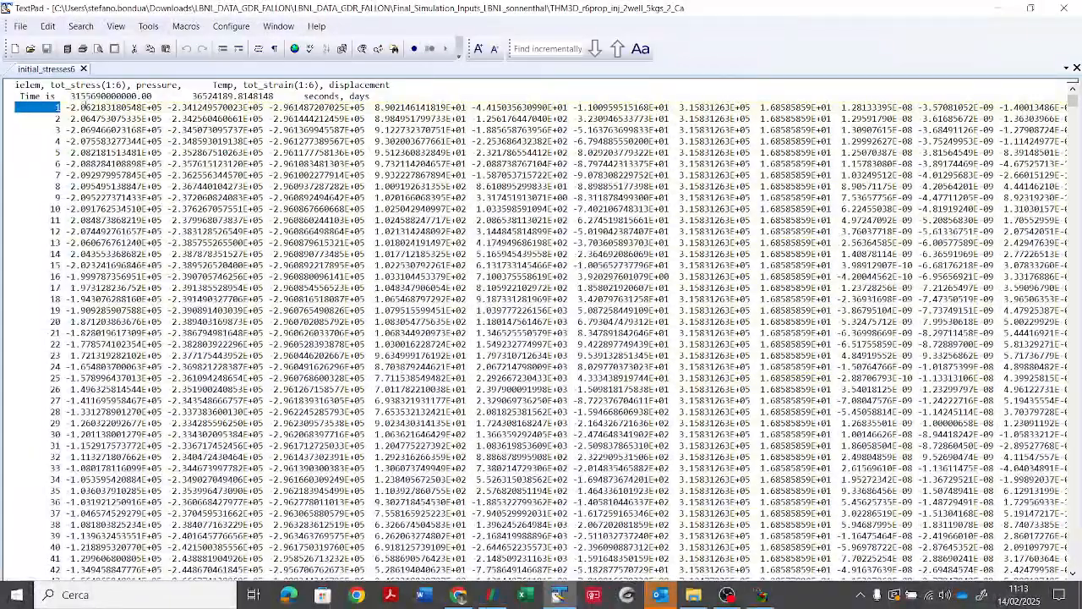
click(84, 107)
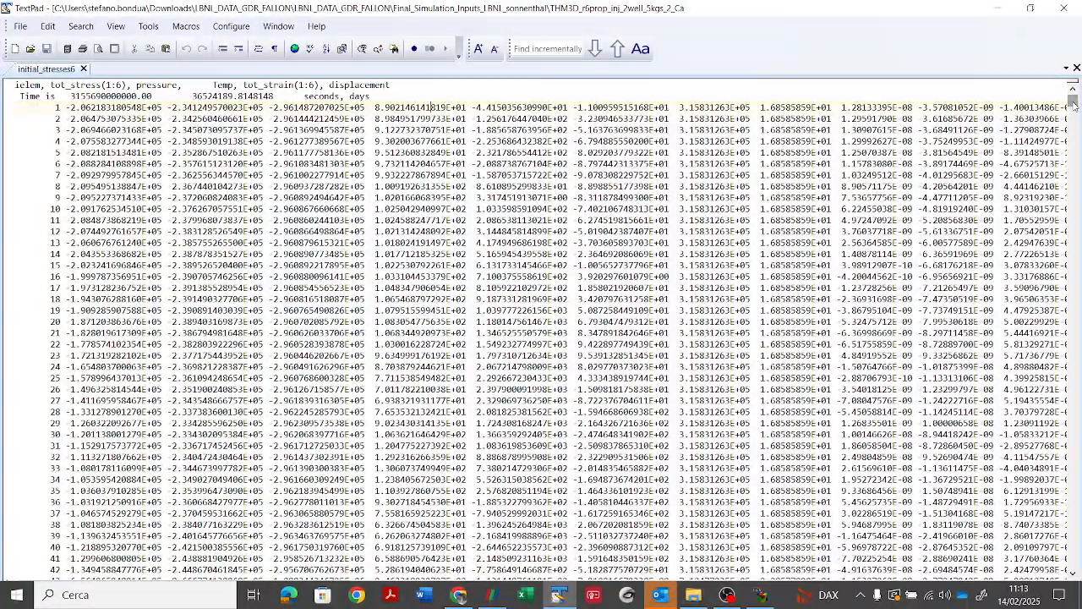
drag(1073, 101, 1072, 562)
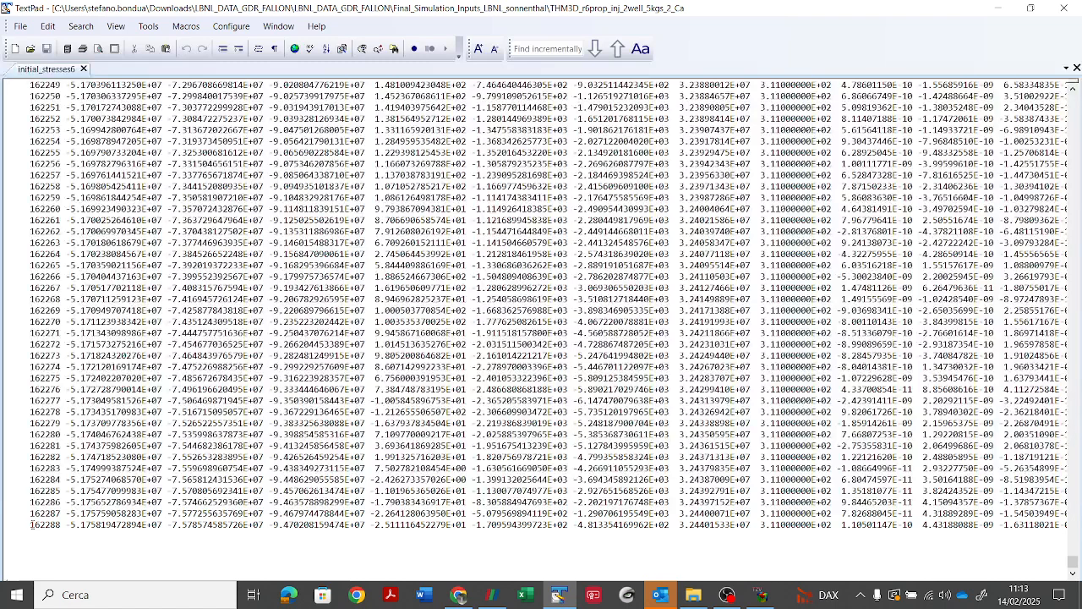
drag(31, 524, 61, 524)
Step: Open initial_stresses6 - Copia (3) in TextPad and select the rows for elements 162289 to 162298 at its end
click(998, 8)
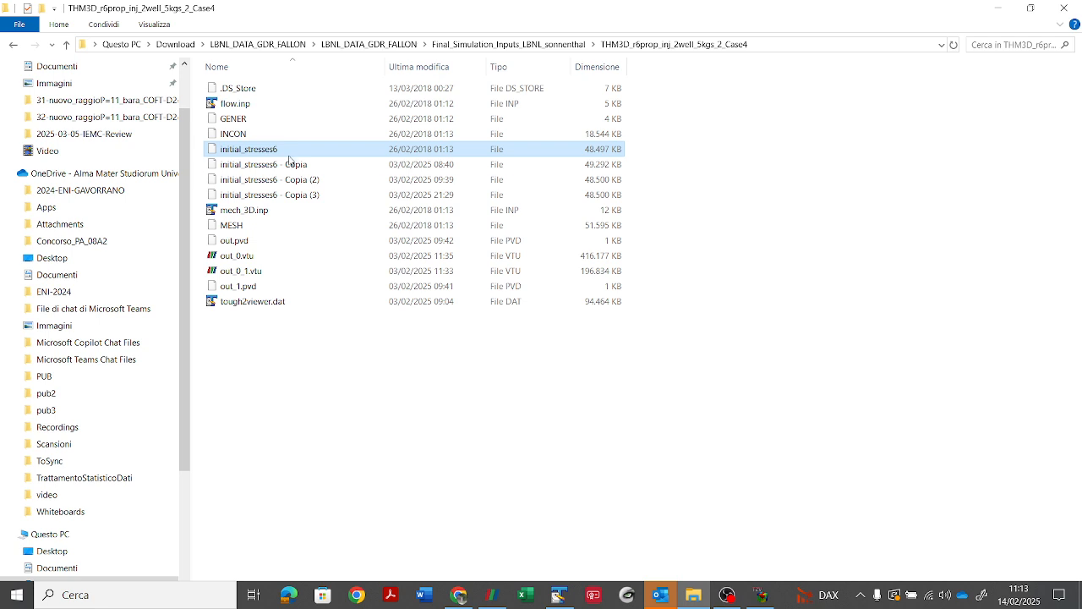
right_click(285, 197)
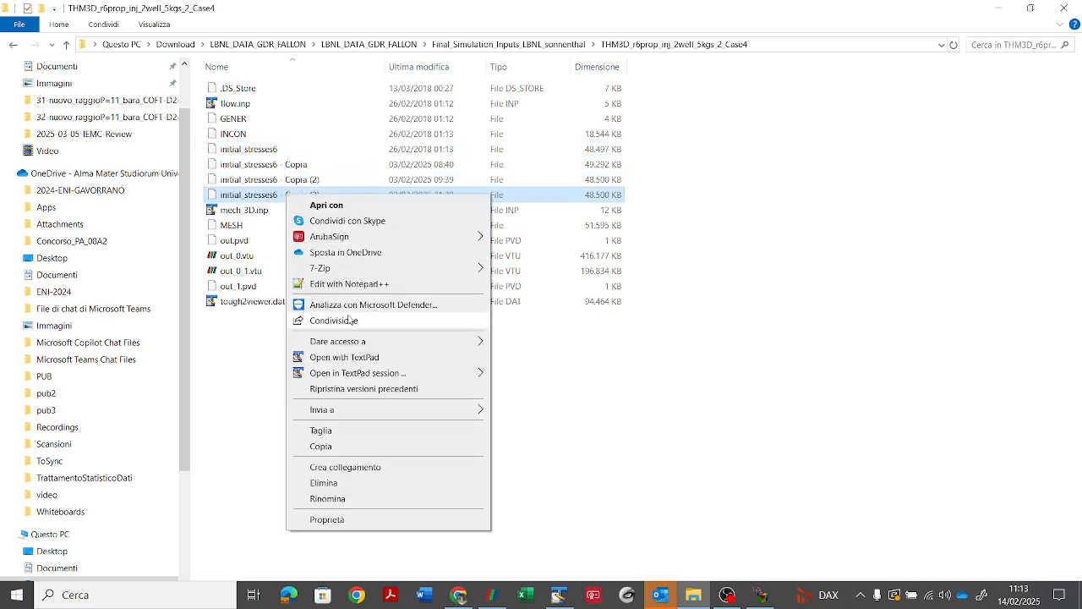
click(344, 357)
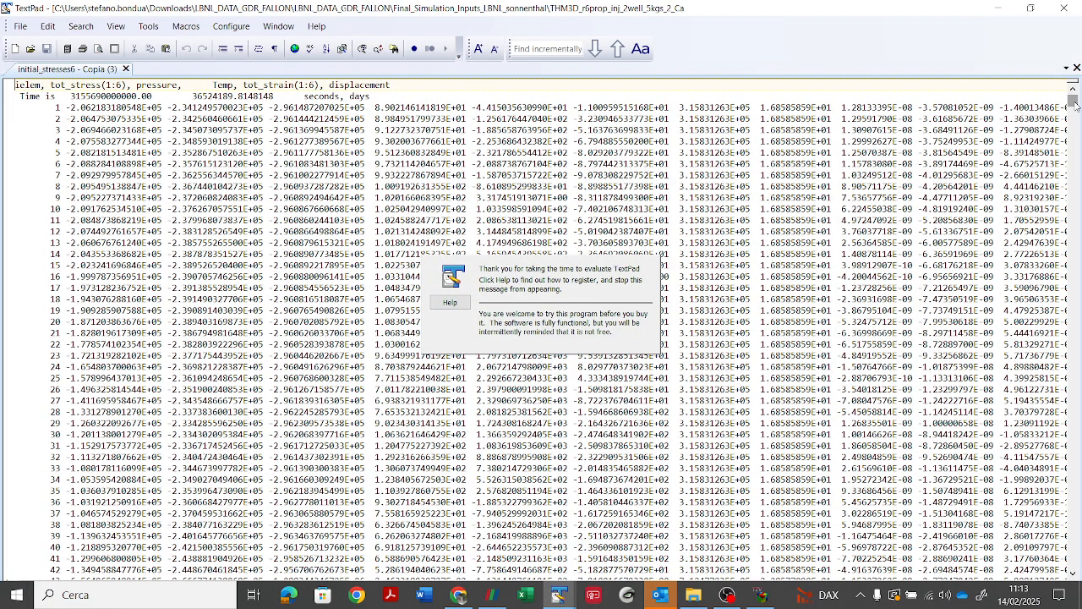
drag(1073, 101, 1075, 565)
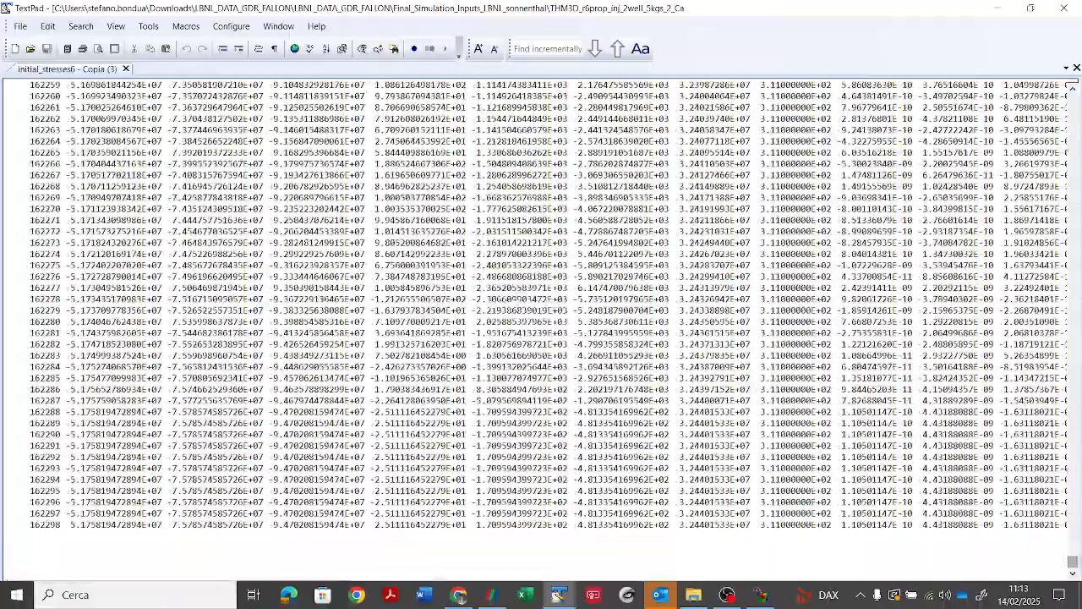
click(9, 426)
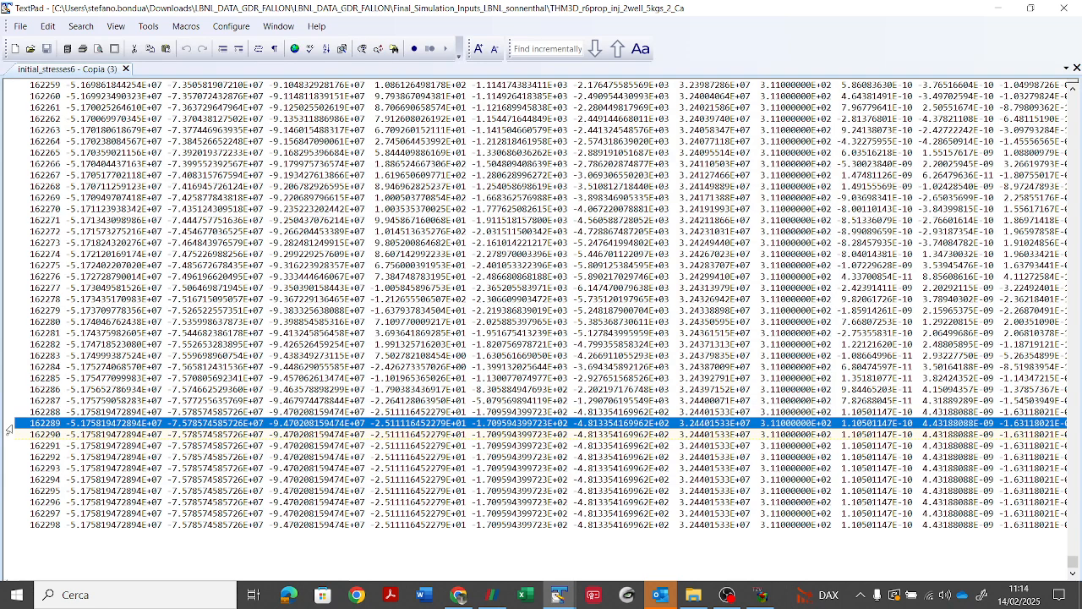
drag(10, 428, 17, 536)
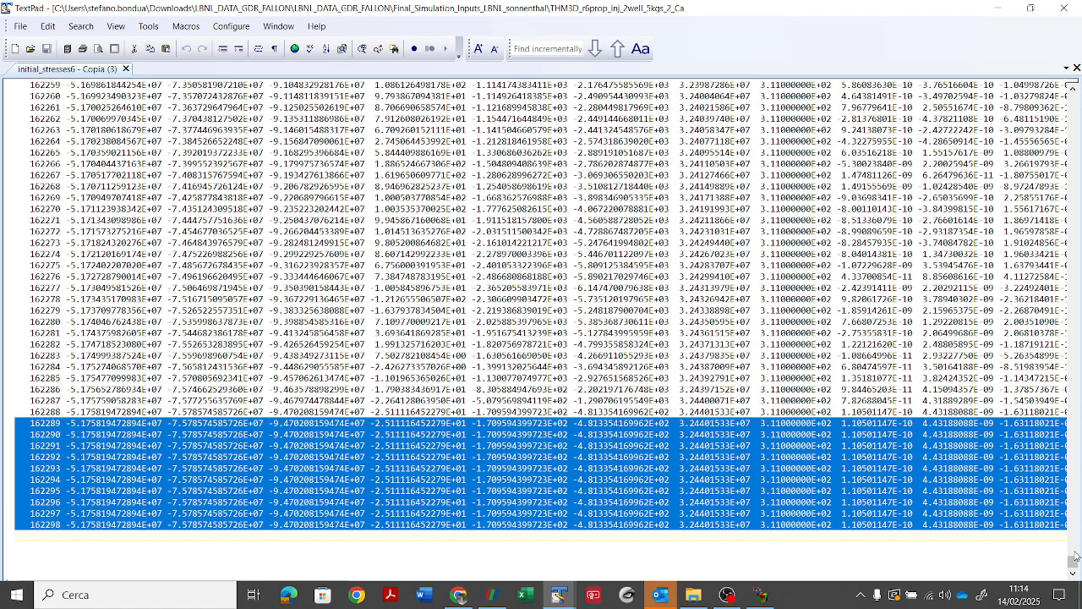
Step: Close the initial_stresses6 - Copia (3) text file and restart TOUGH2Viewer from the desktop
drag(1074, 562, 1073, 100)
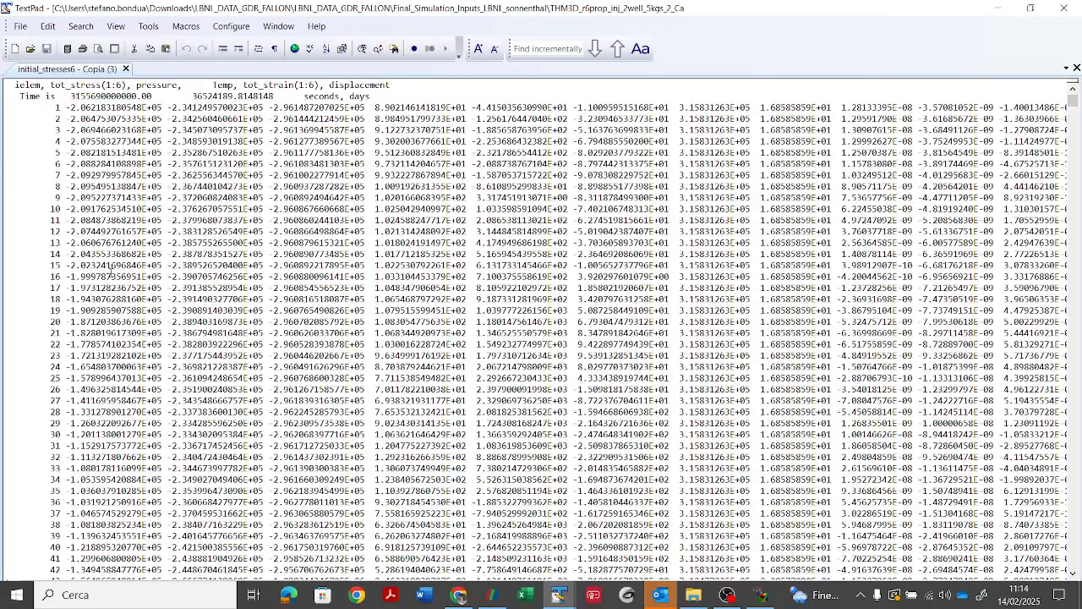
click(1063, 9)
click(761, 594)
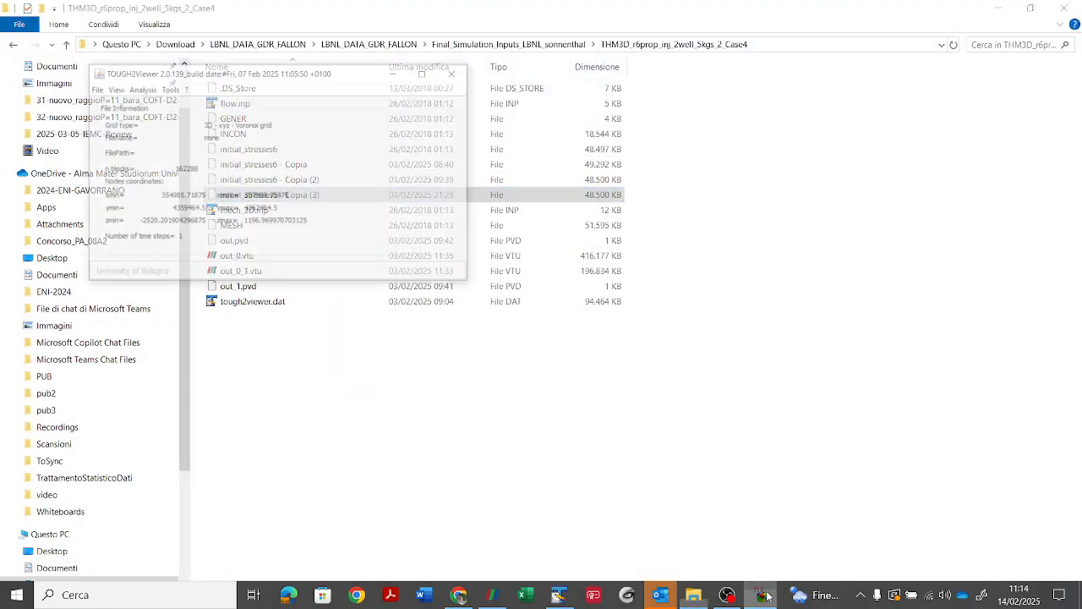
click(429, 10)
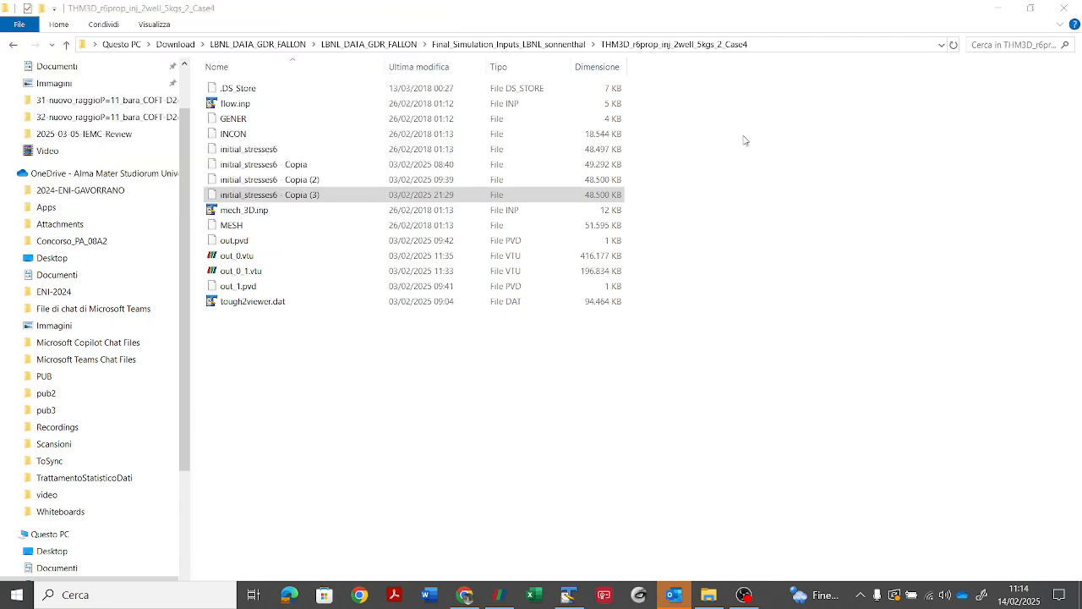
click(998, 8)
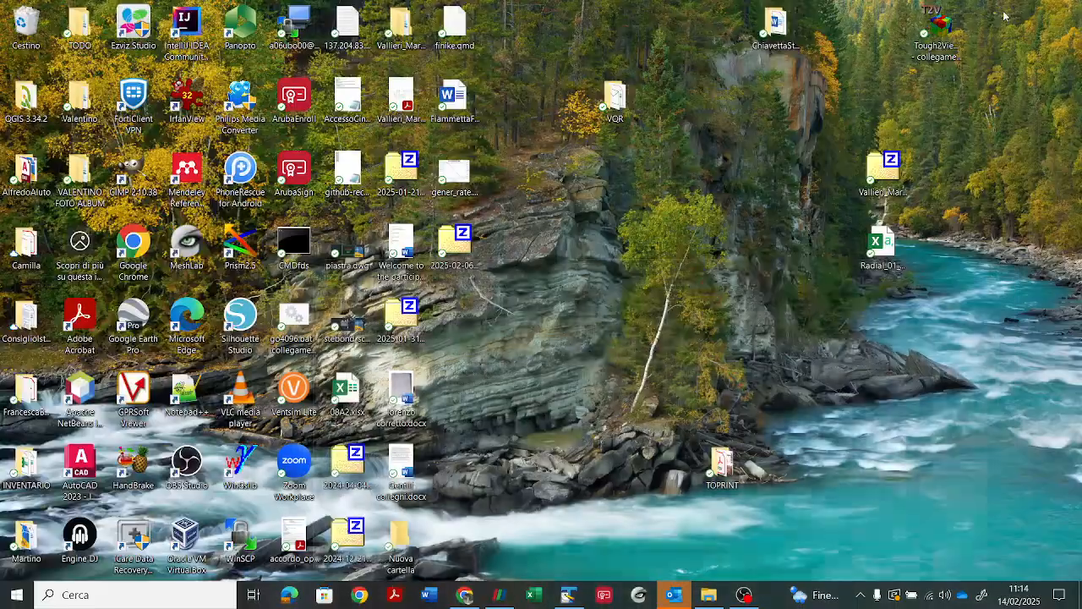
double_click(937, 32)
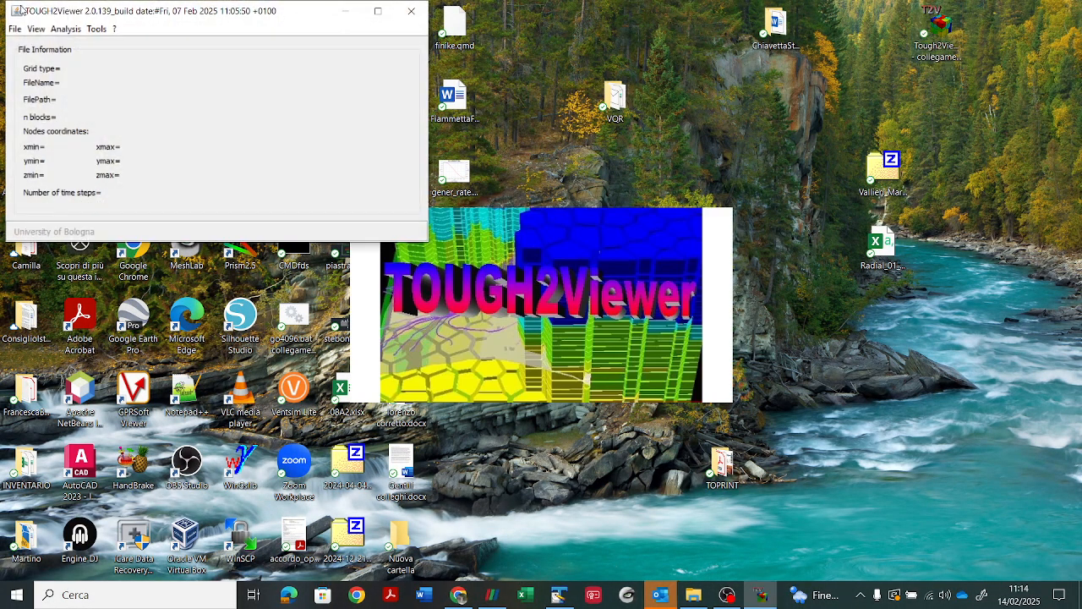
Step: Begin opening a structured grid and browse up to the Final_Simulation_Inputs_LBNL_sonnenthal folder for the mesh file
click(13, 30)
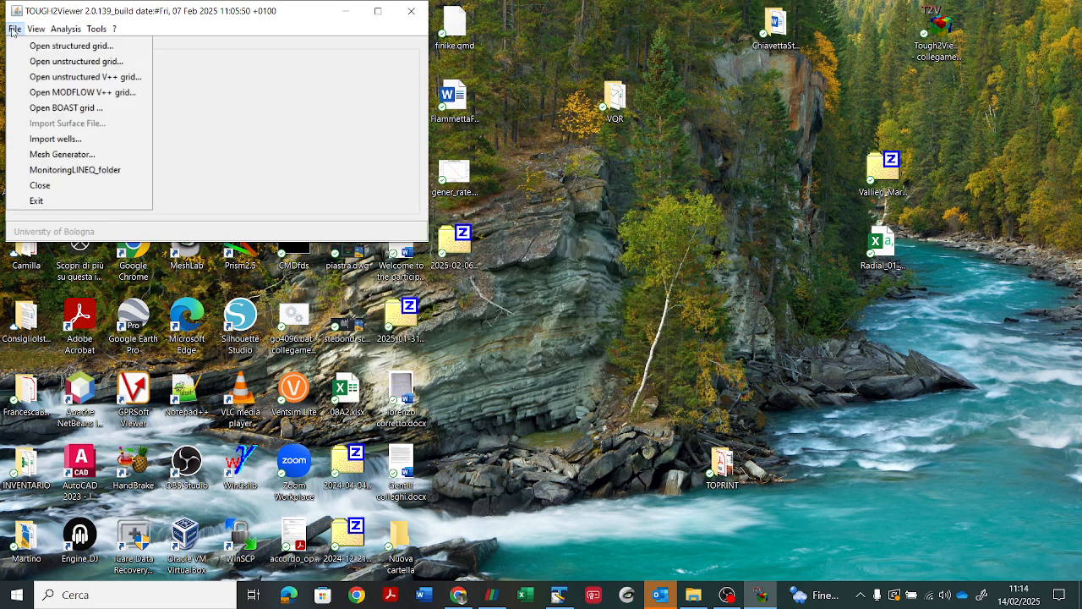
mouse_move(36, 29)
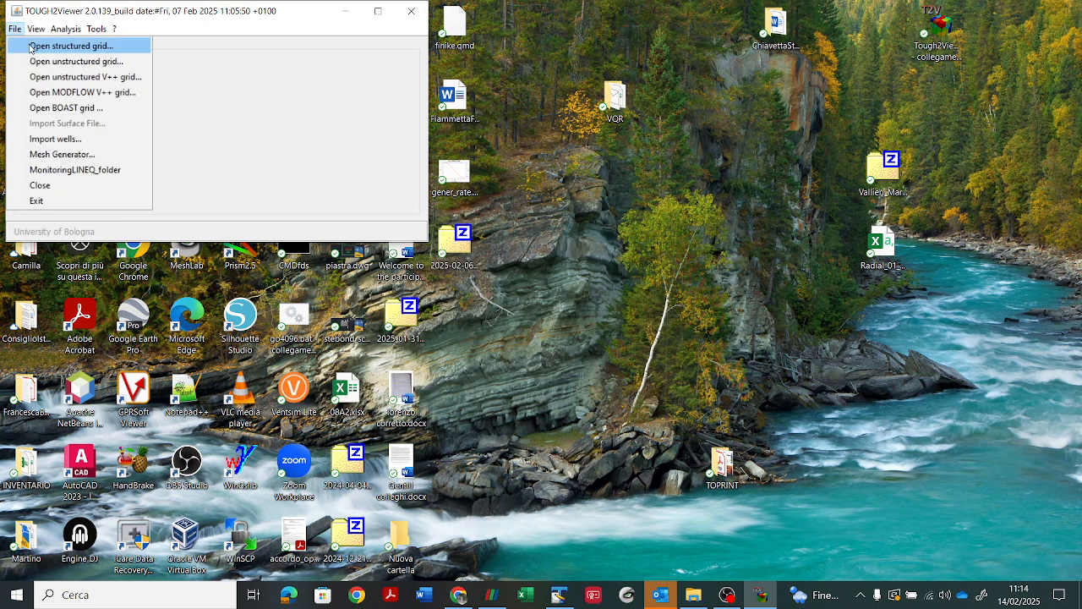
click(30, 46)
click(241, 81)
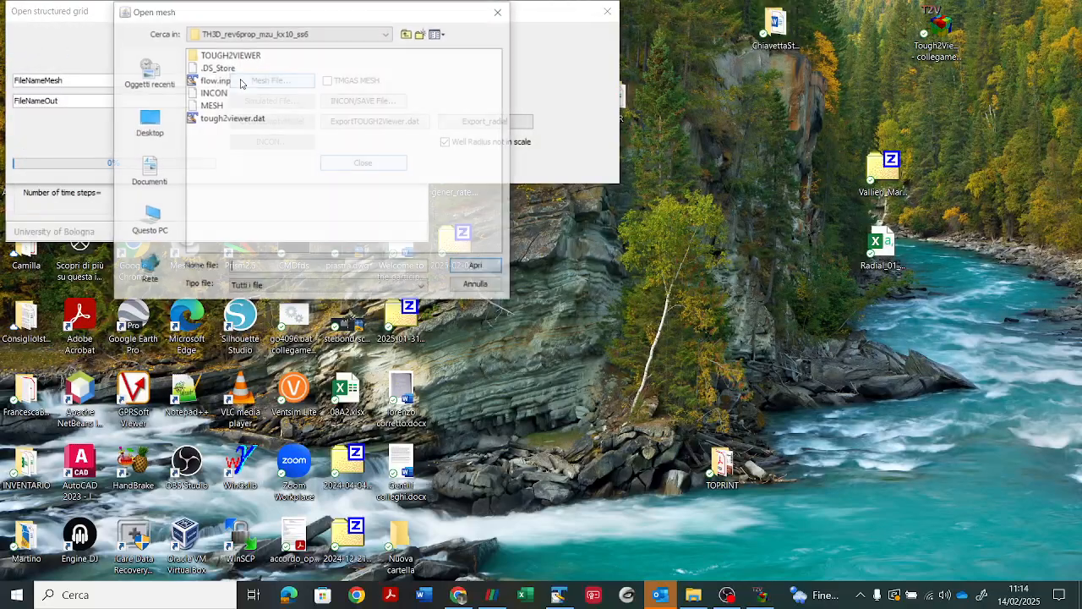
click(388, 34)
click(406, 34)
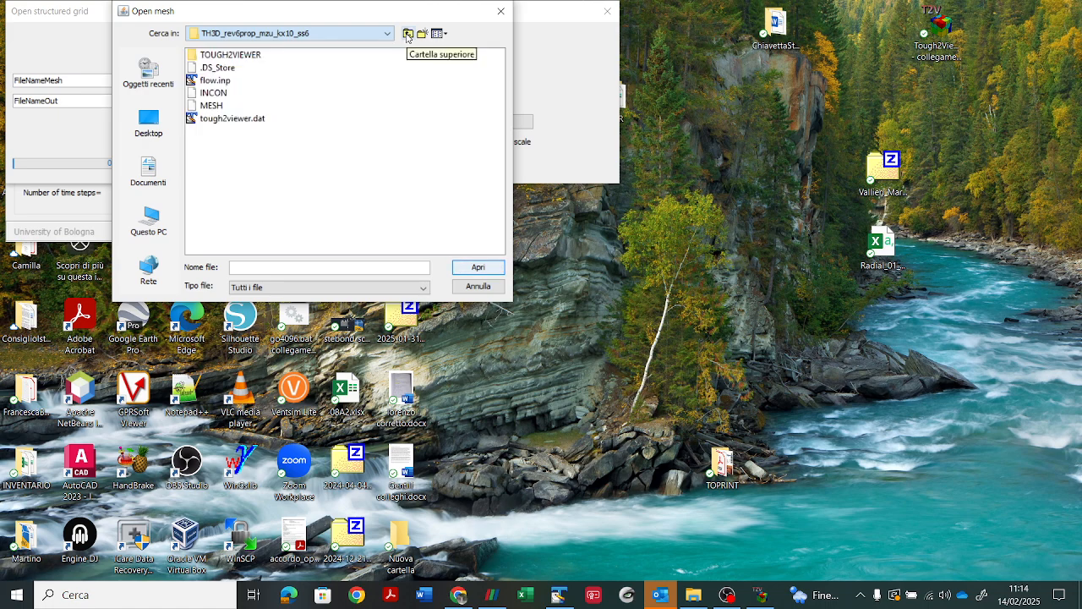
click(407, 34)
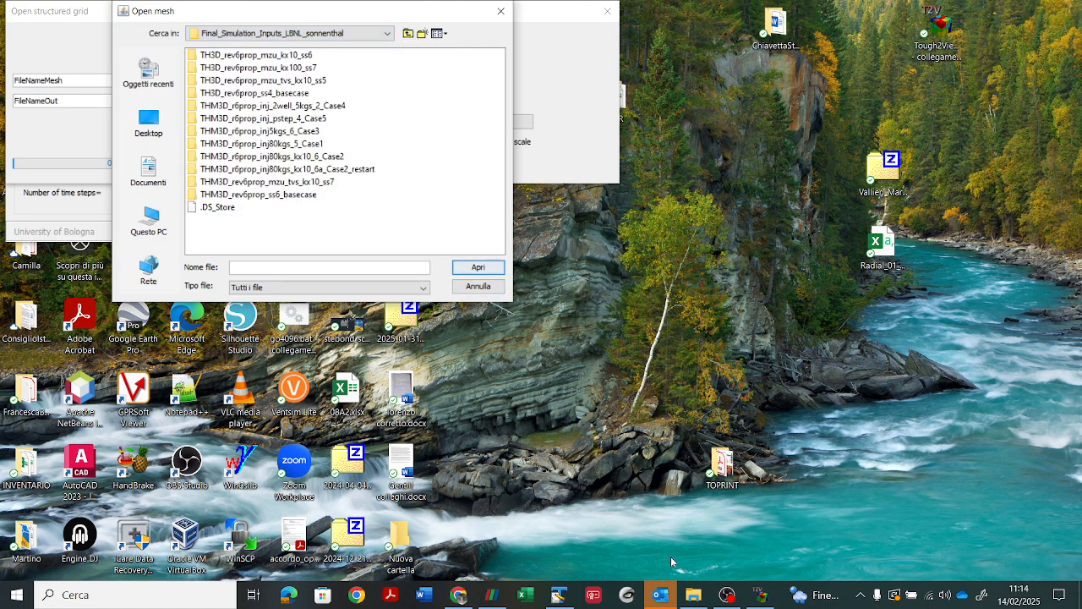
Step: Choose MESH from the THM3D_r6prop_inj_2well_5kgs_2_Case4 folder as the mesh file and create an empty model
click(693, 596)
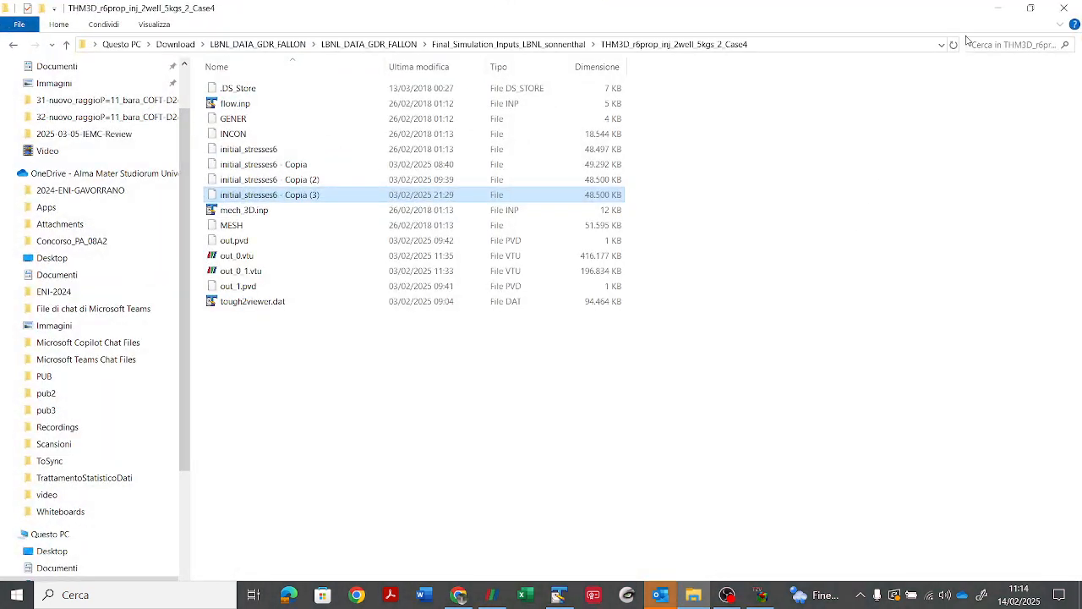
click(997, 7)
click(336, 105)
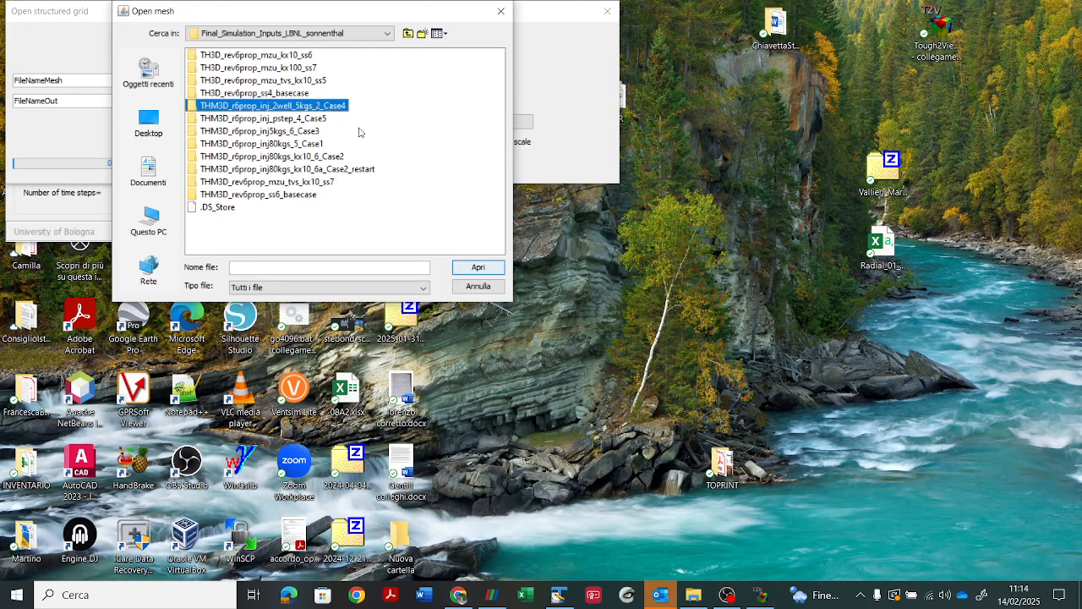
click(476, 268)
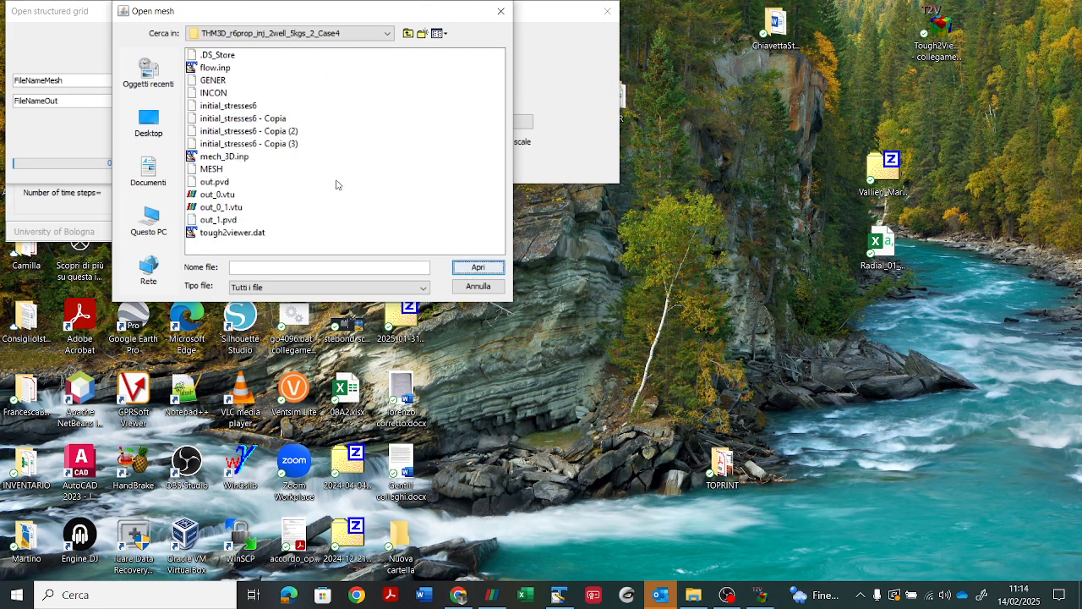
click(212, 169)
click(465, 269)
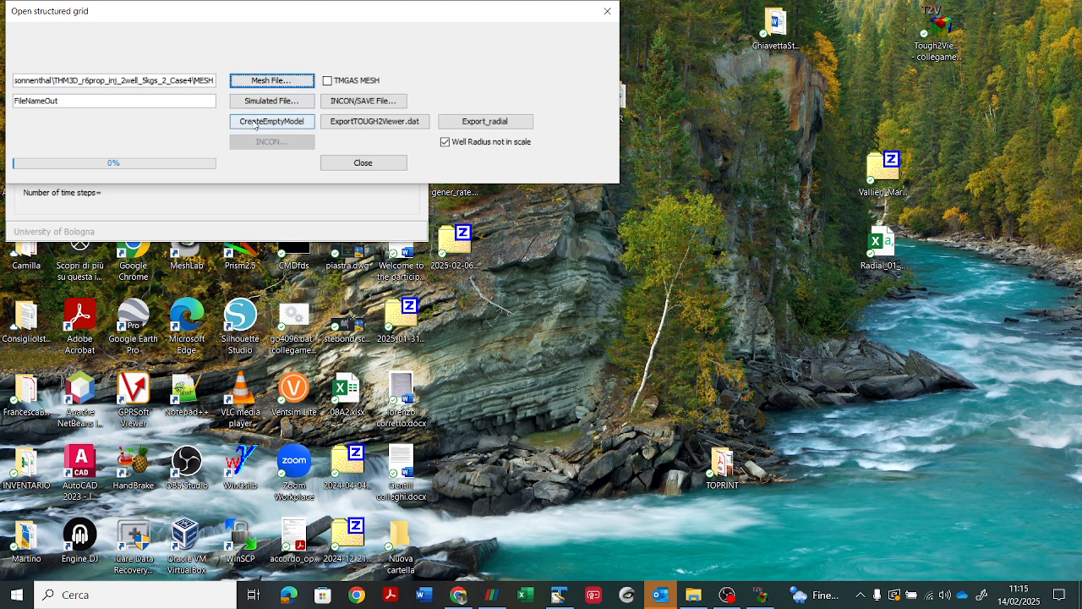
click(254, 123)
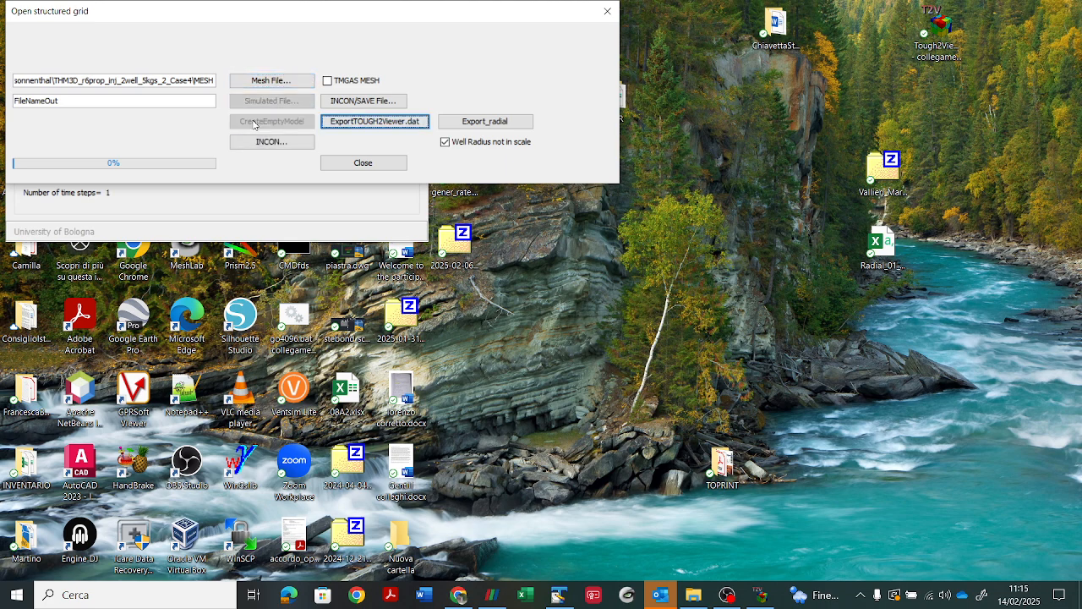
Step: Try to load the Case4 INCON file as initial conditions with the INCON style on Auto
click(301, 142)
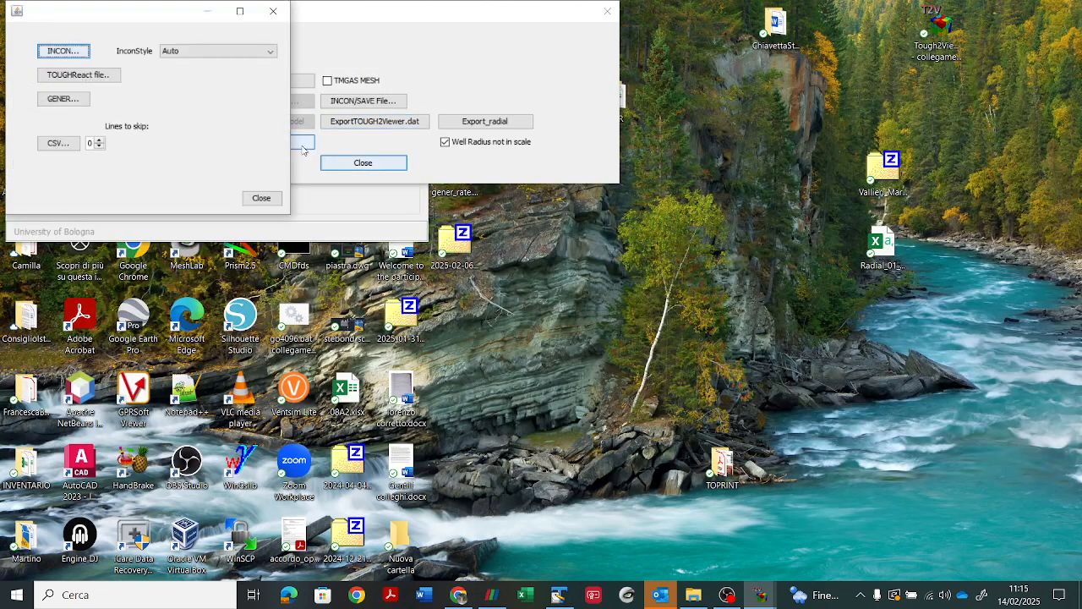
click(59, 52)
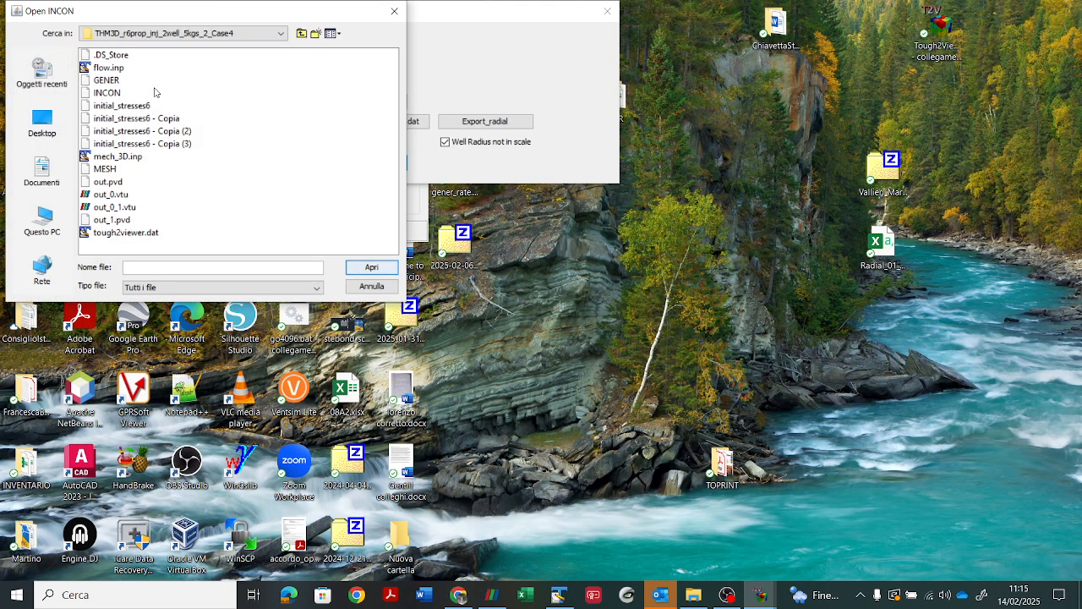
click(107, 93)
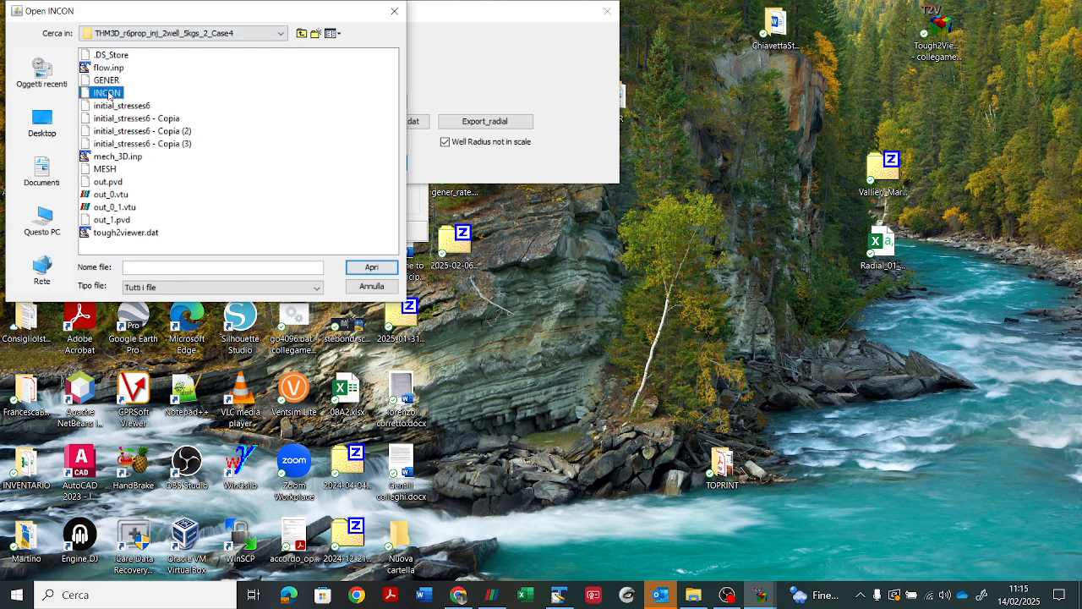
click(370, 269)
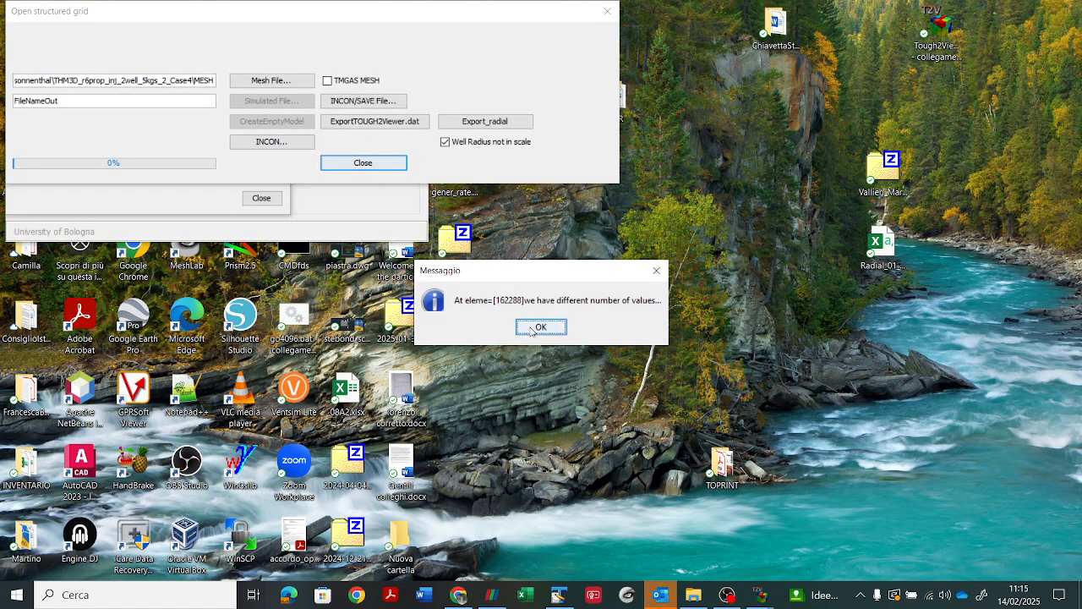
click(531, 328)
click(531, 328)
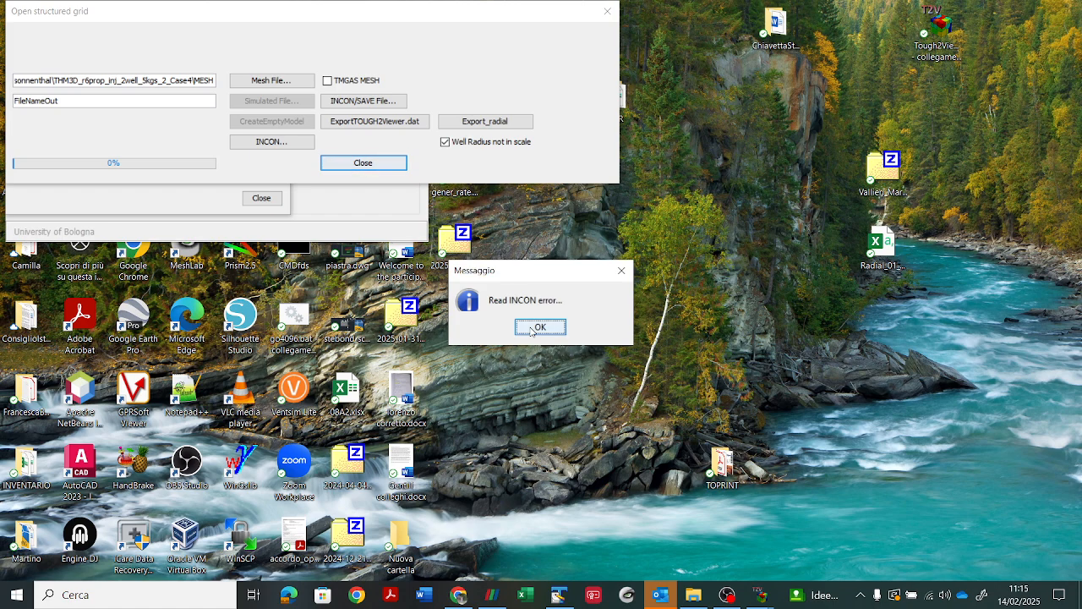
click(531, 328)
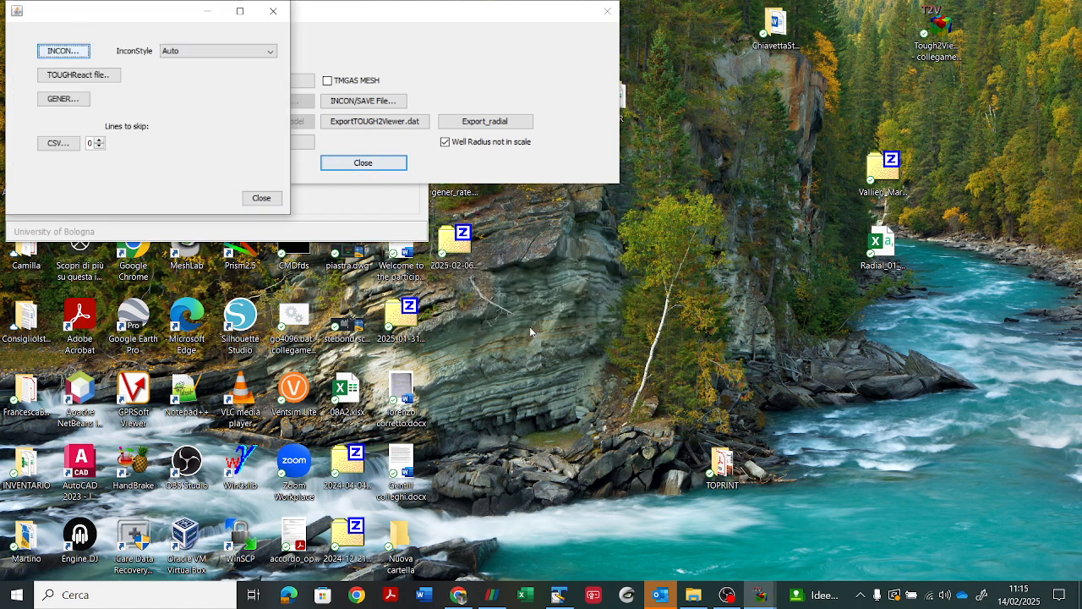
Step: Try initial_stresses6 - Copia (3) as the CSV file, and check the header lines of initial_stresses6 in TextPad
click(51, 144)
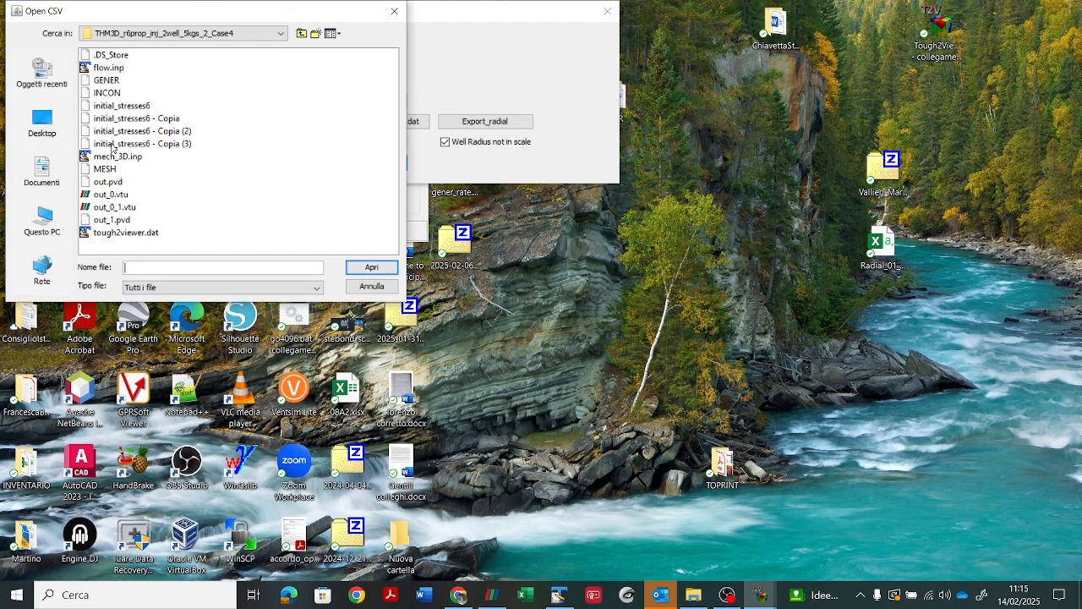
click(112, 145)
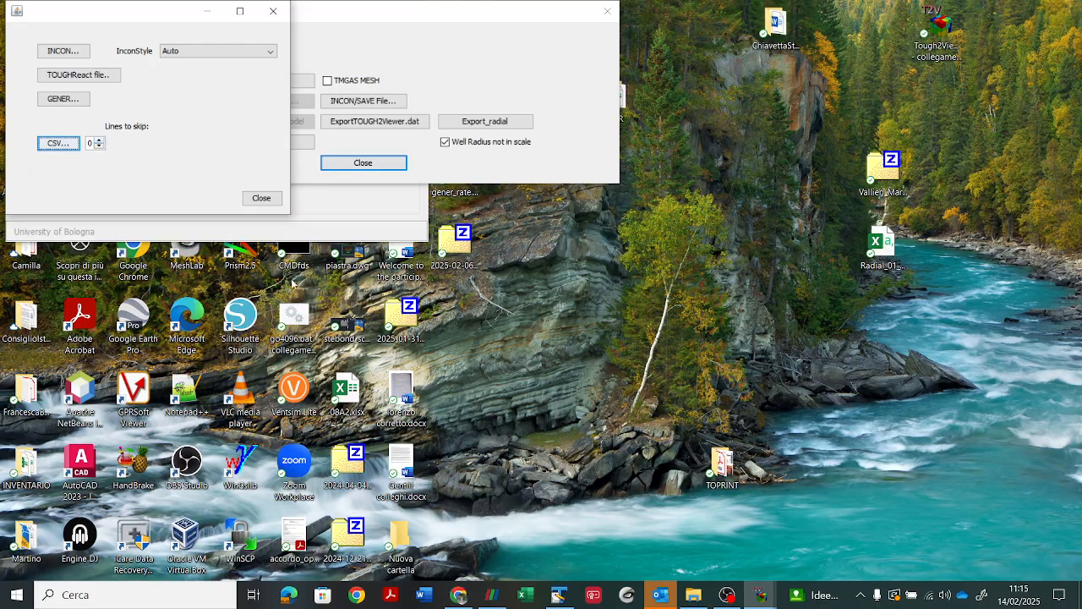
click(558, 594)
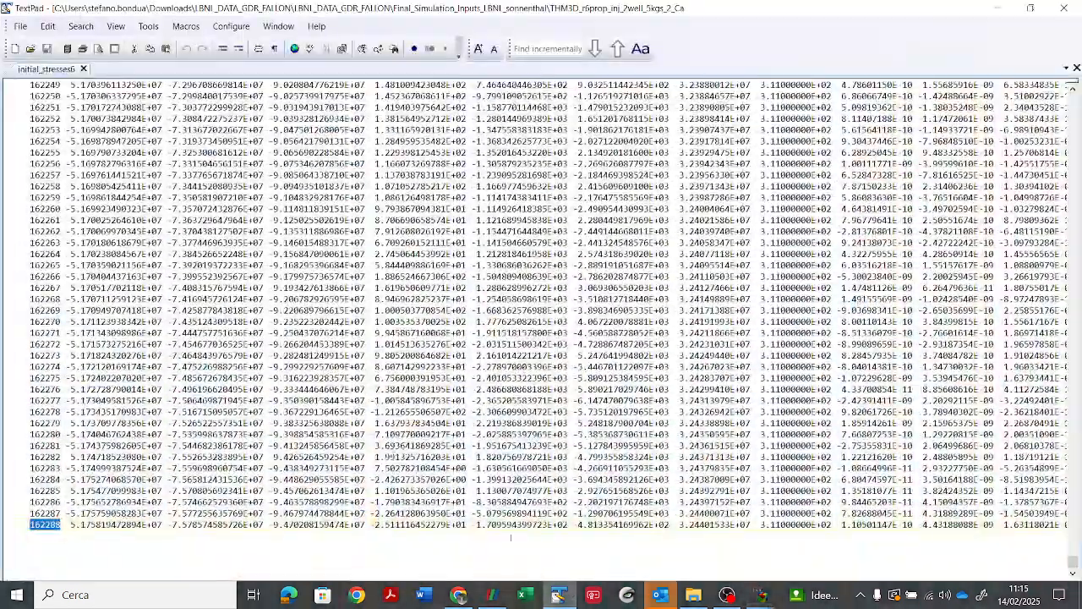
drag(1074, 561, 1074, 95)
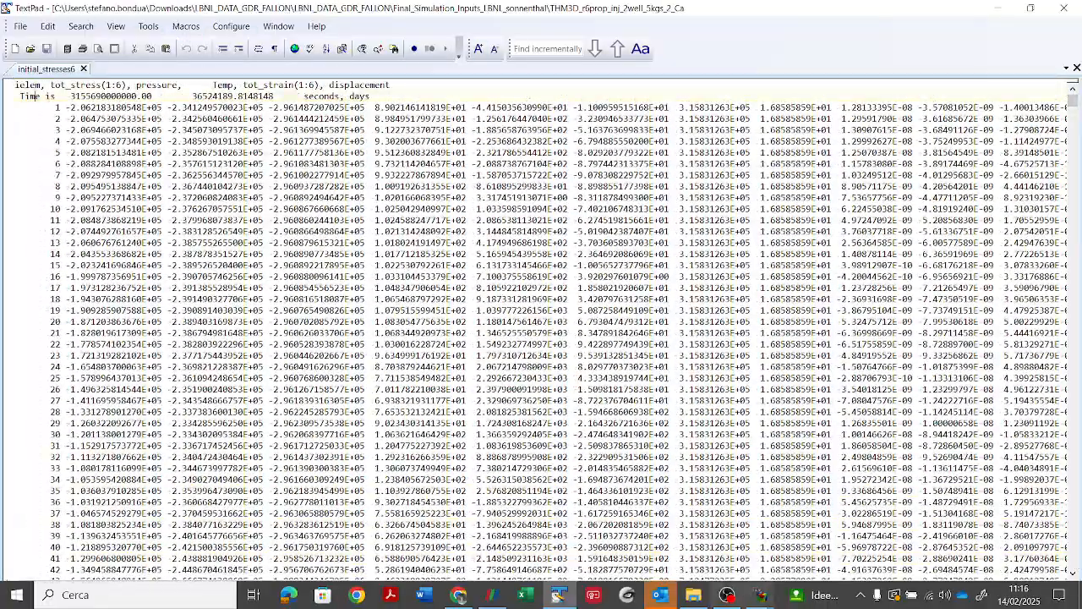
mouse_move(765, 594)
click(837, 533)
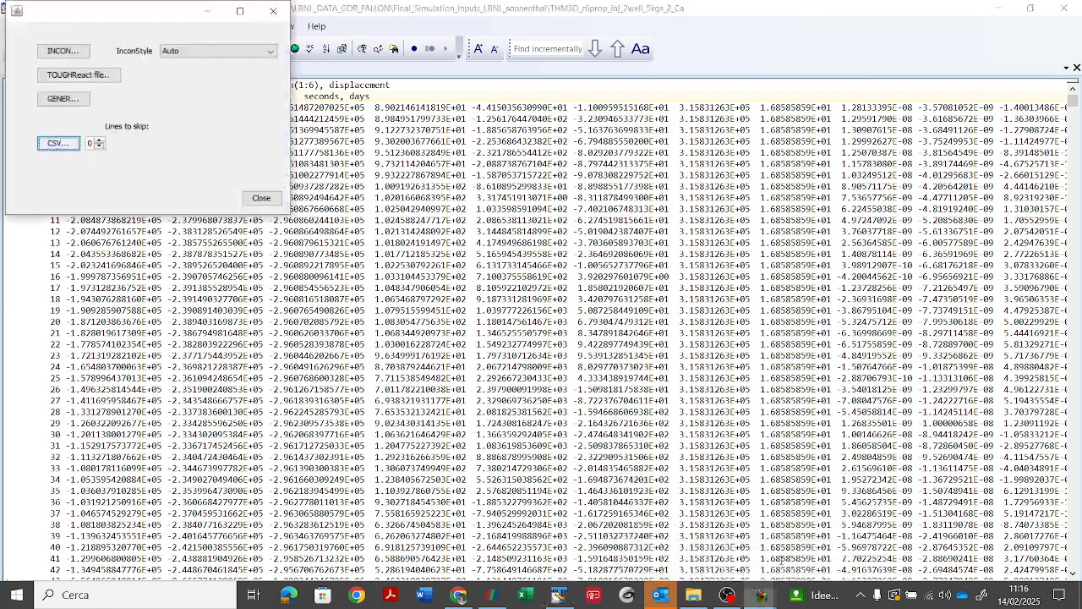
Step: Set the CSV lines to skip to 2 and try to import initial_stresses6 - Copia (3)
double_click(99, 141)
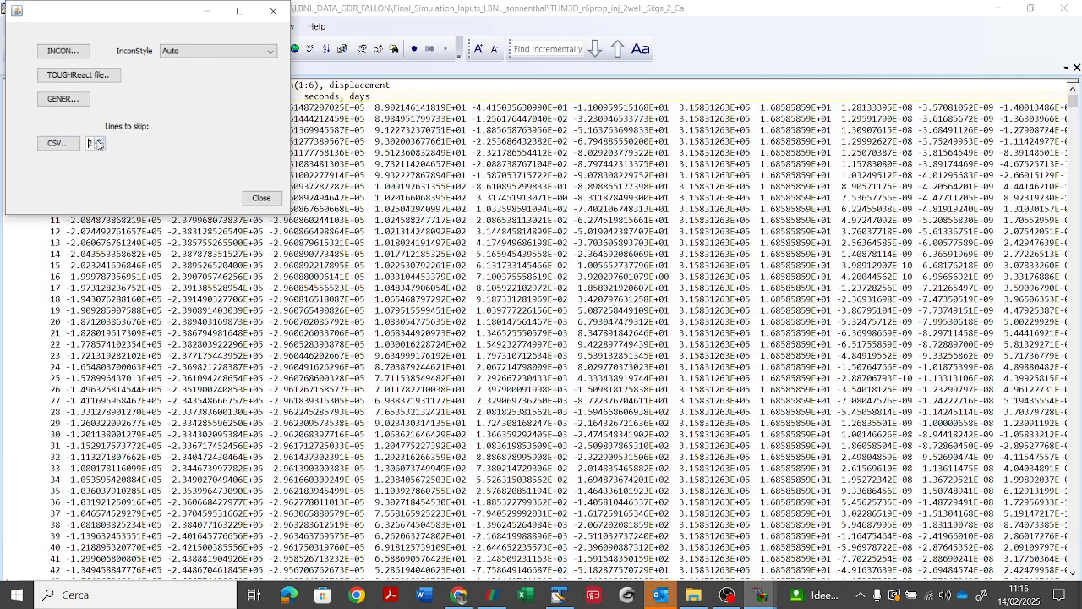
click(61, 143)
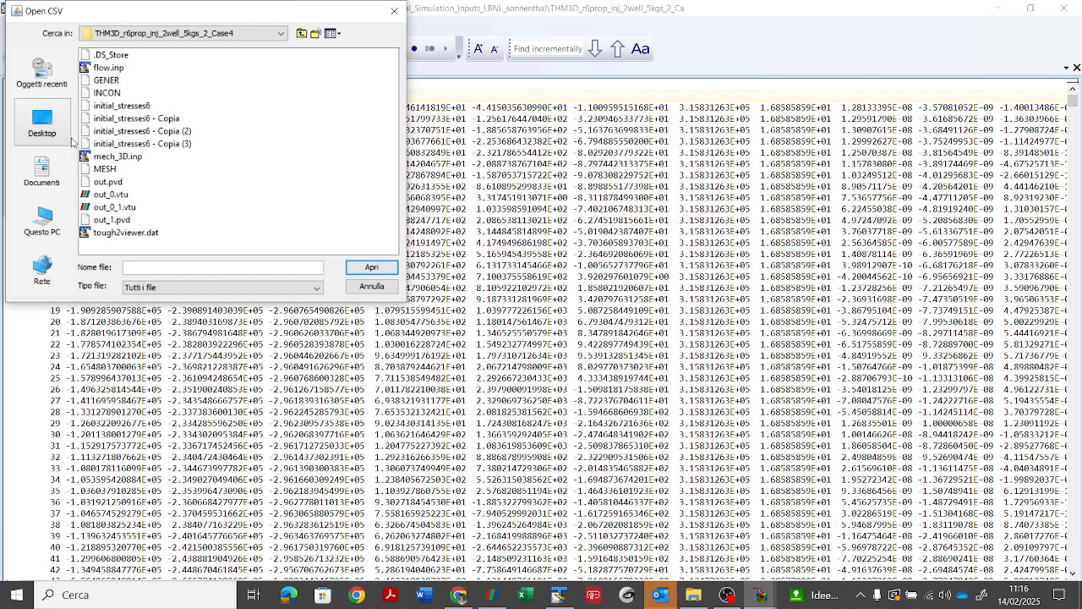
click(140, 143)
click(353, 267)
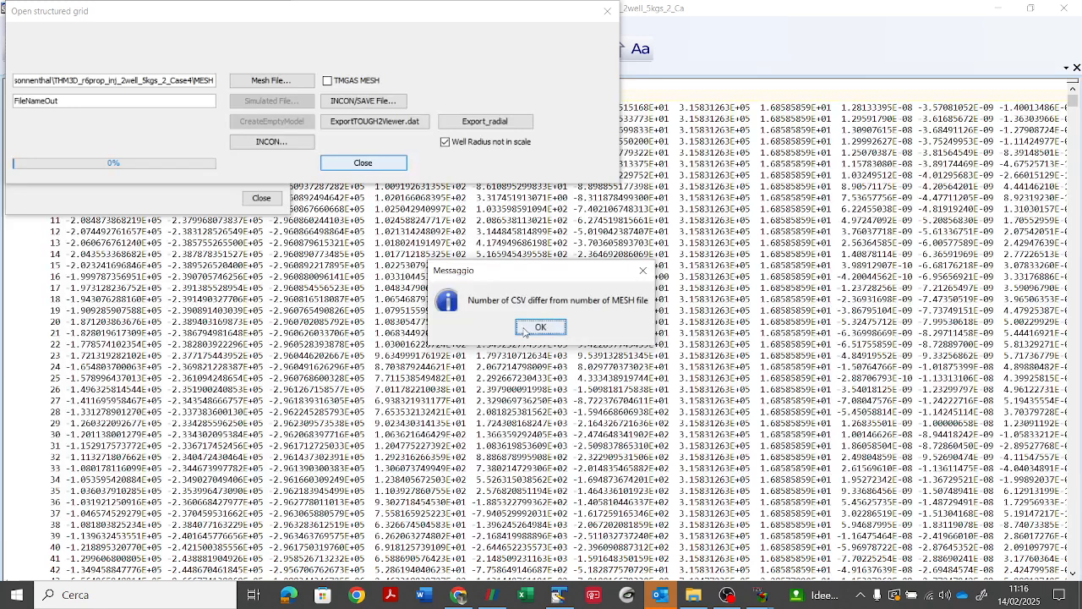
key(Return)
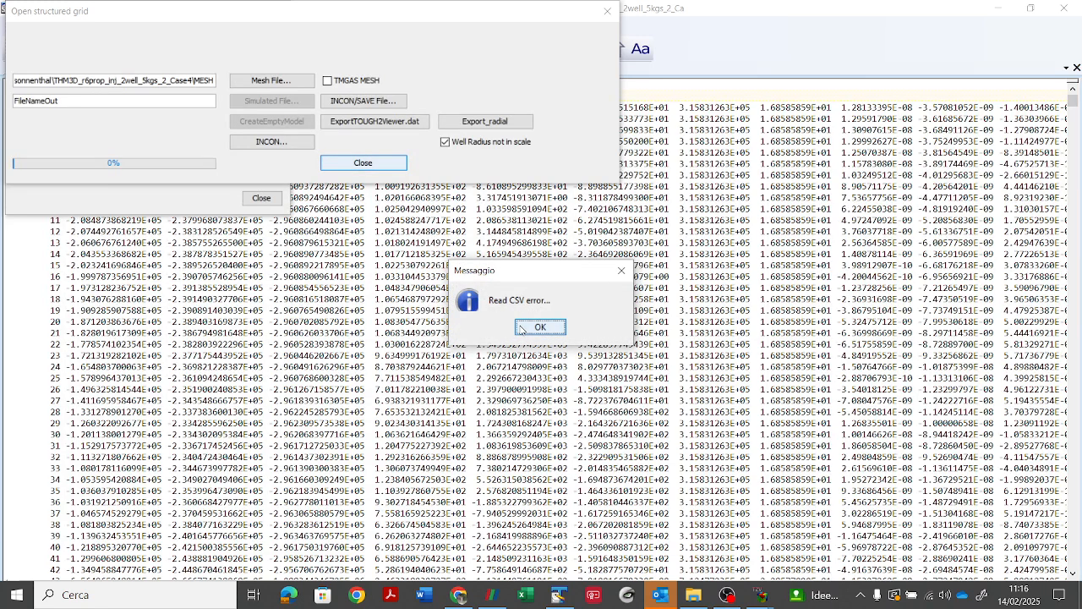
key(Return)
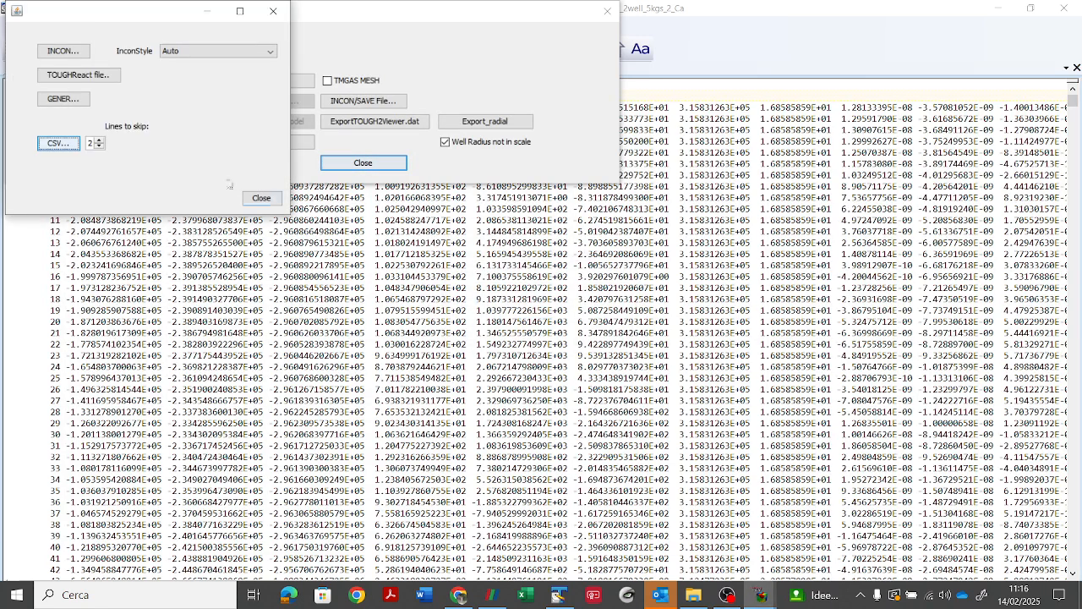
Step: Import initial_stresses6 - Copia (3) as CSV with 1 line to skip, and close the initial conditions dialog
click(57, 143)
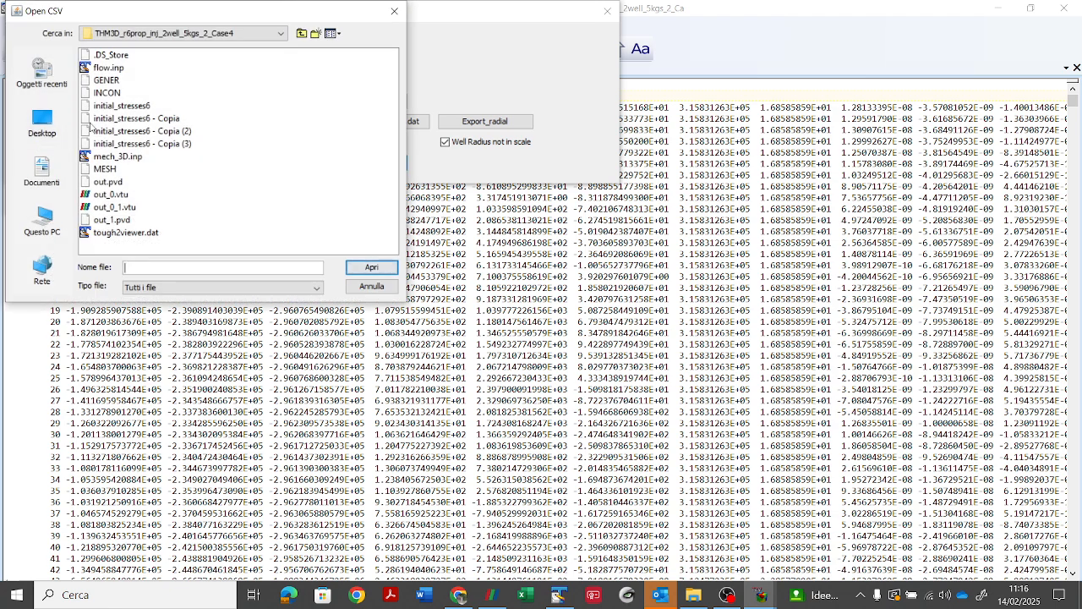
click(123, 143)
click(371, 267)
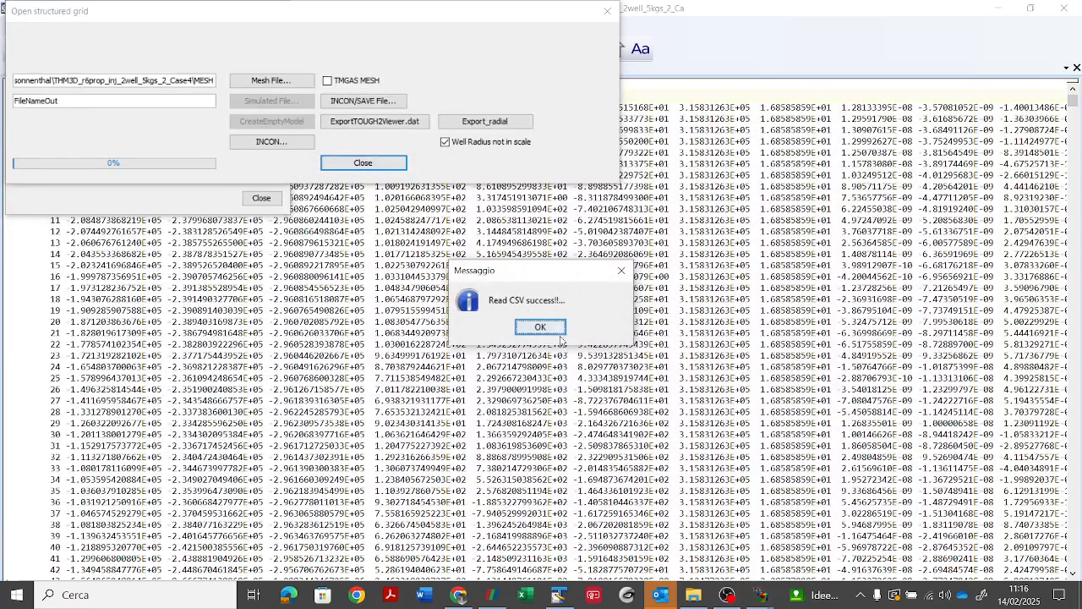
key(Return)
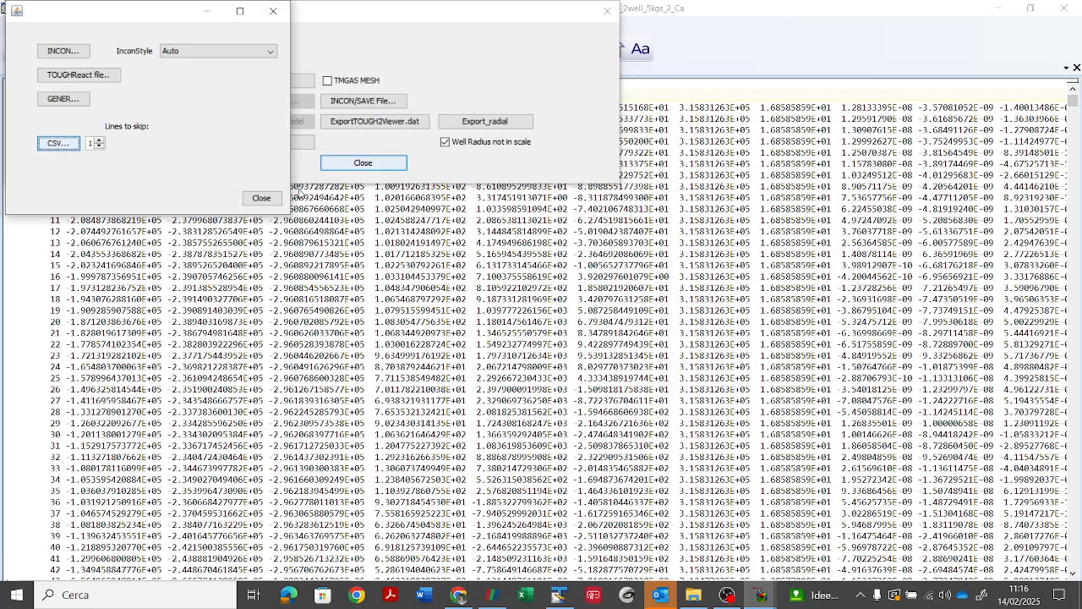
click(262, 198)
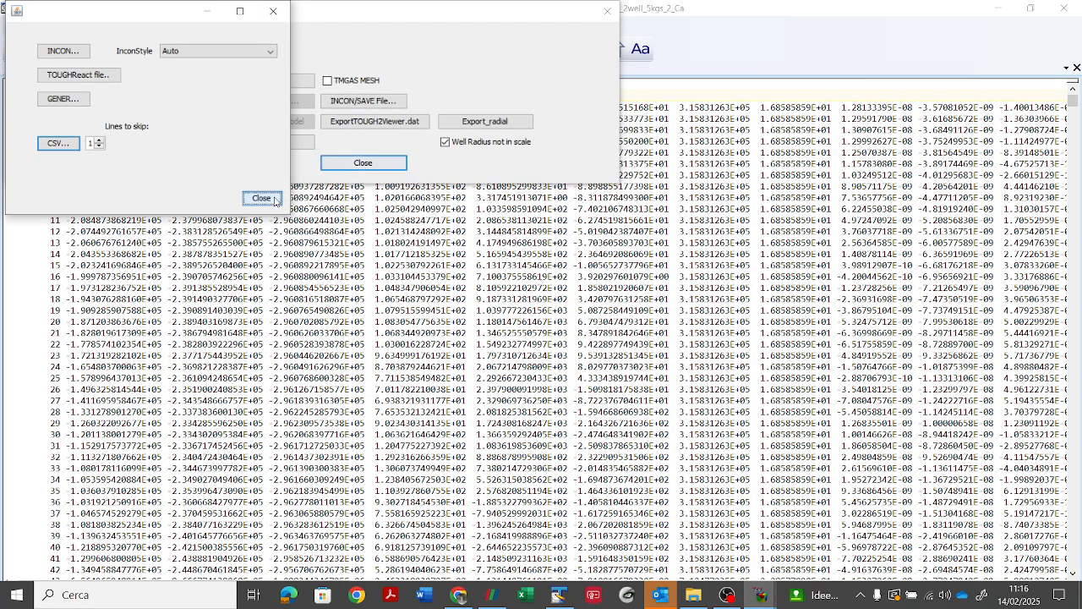
Step: Close the structured grid dialog, switch to TOUGH2Viewer's main window, and open the 3D block model view
click(346, 162)
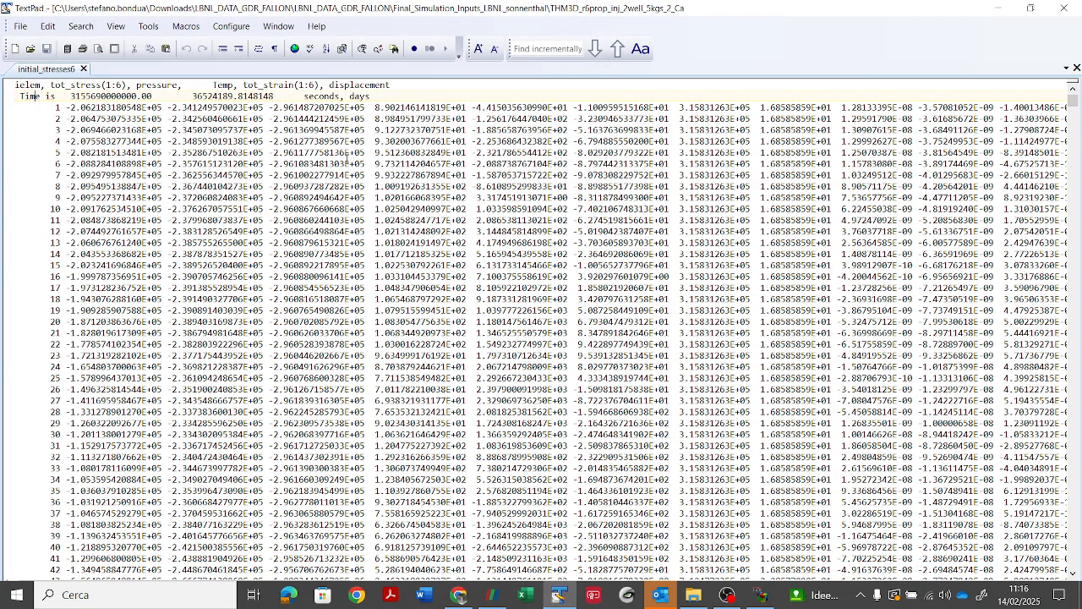
click(761, 594)
click(36, 29)
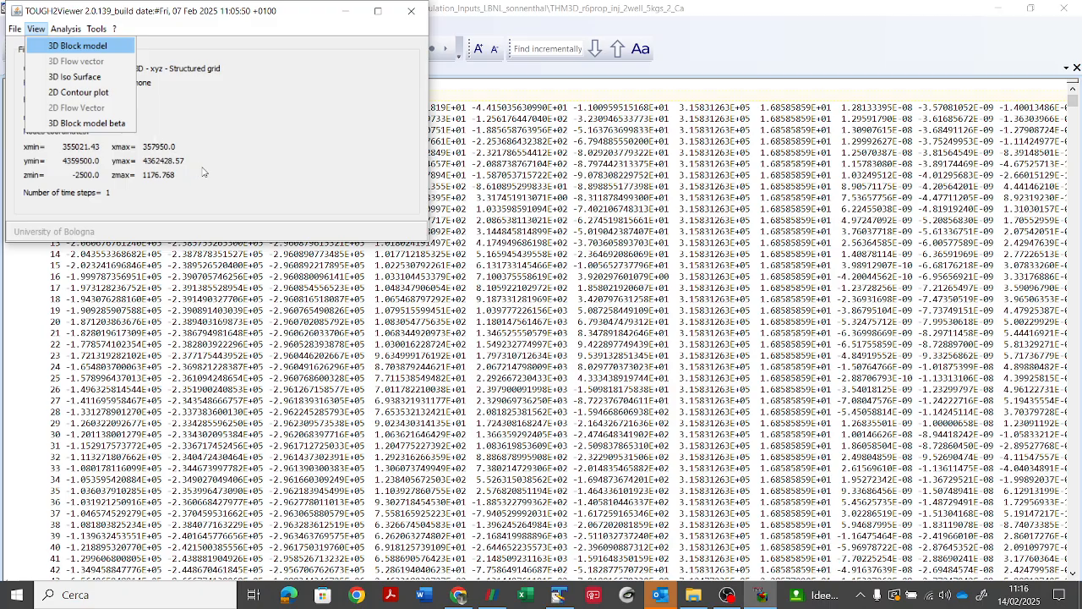
key(Return)
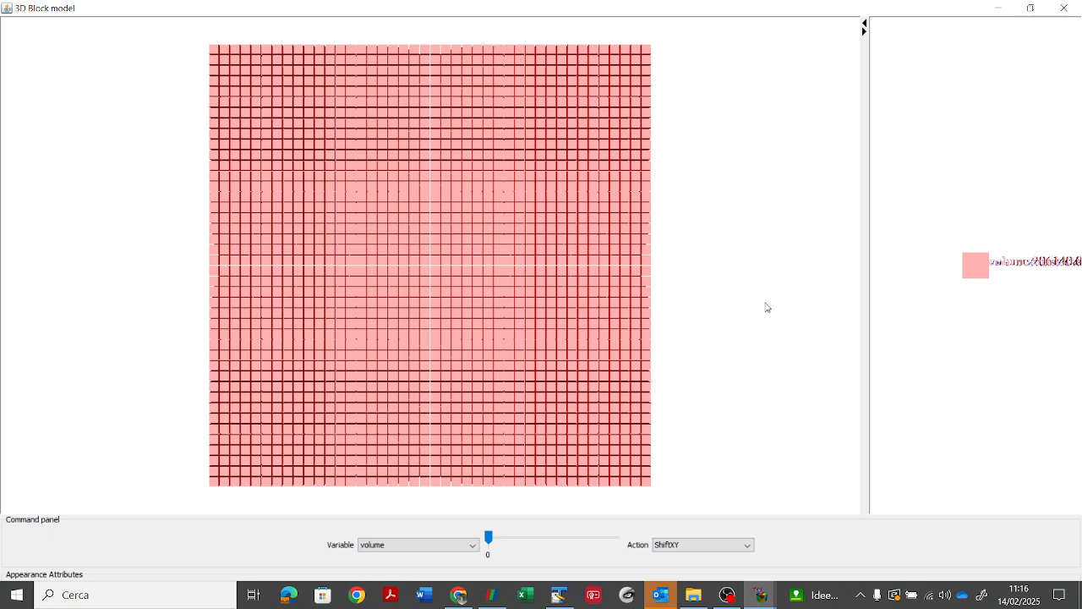
Step: Set the variable displayed on the 3D block model to initial_stresses6 - Copia (3)_1
drag(722, 307, 650, 338)
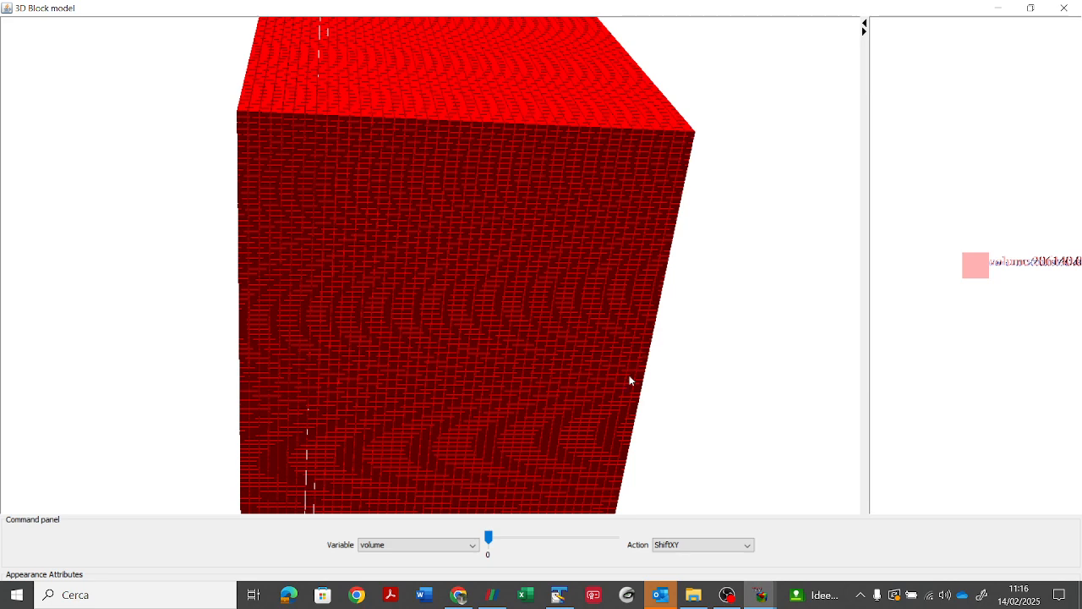
click(471, 544)
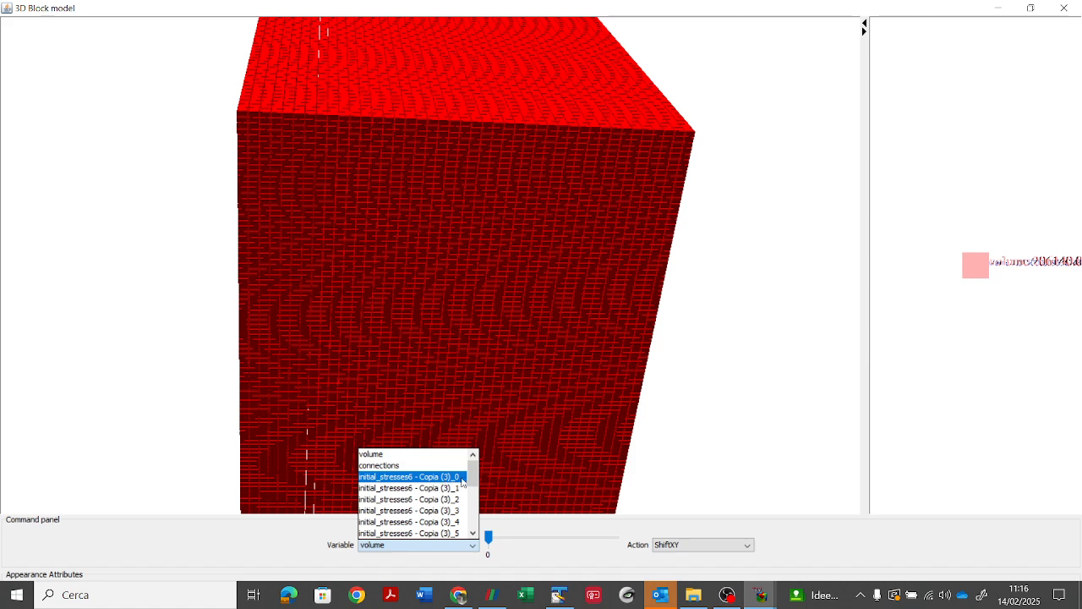
mouse_move(474, 479)
mouse_down()
mouse_move(482, 527)
mouse_move(478, 482)
mouse_up()
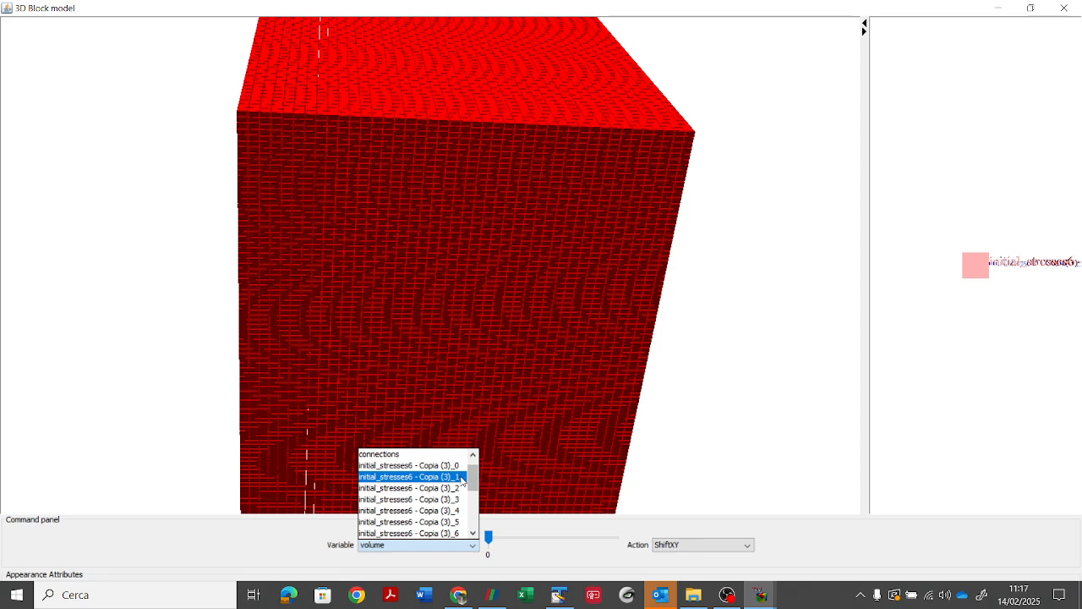
click(461, 477)
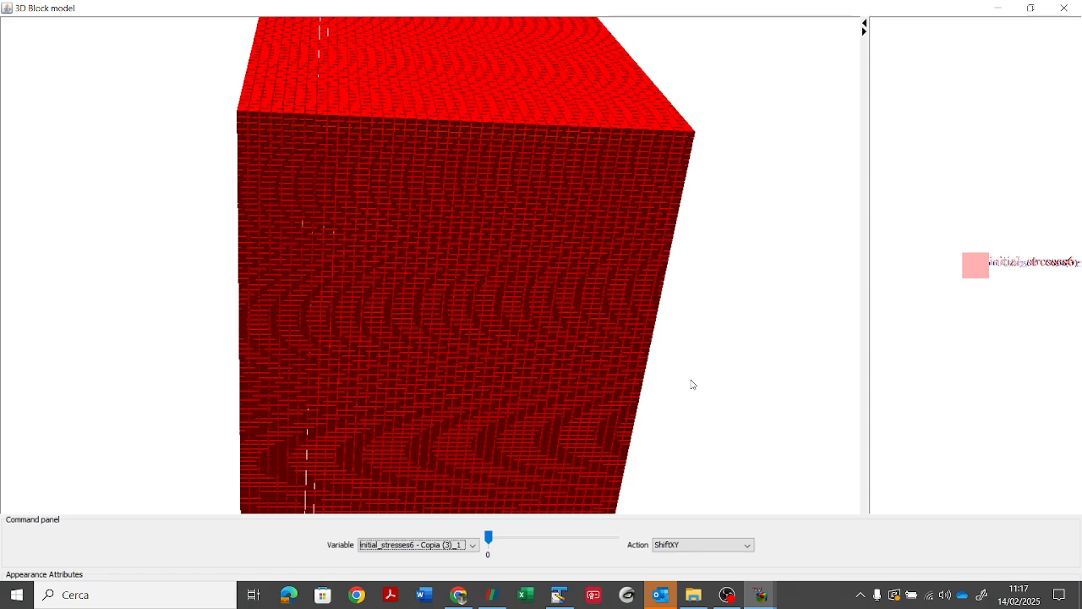
click(694, 384)
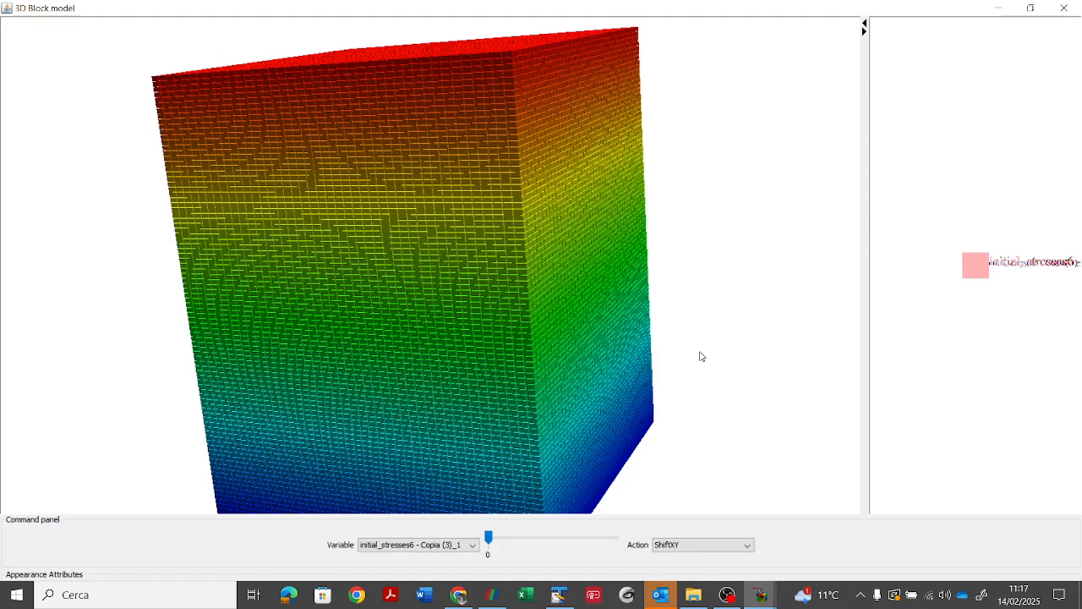
click(456, 544)
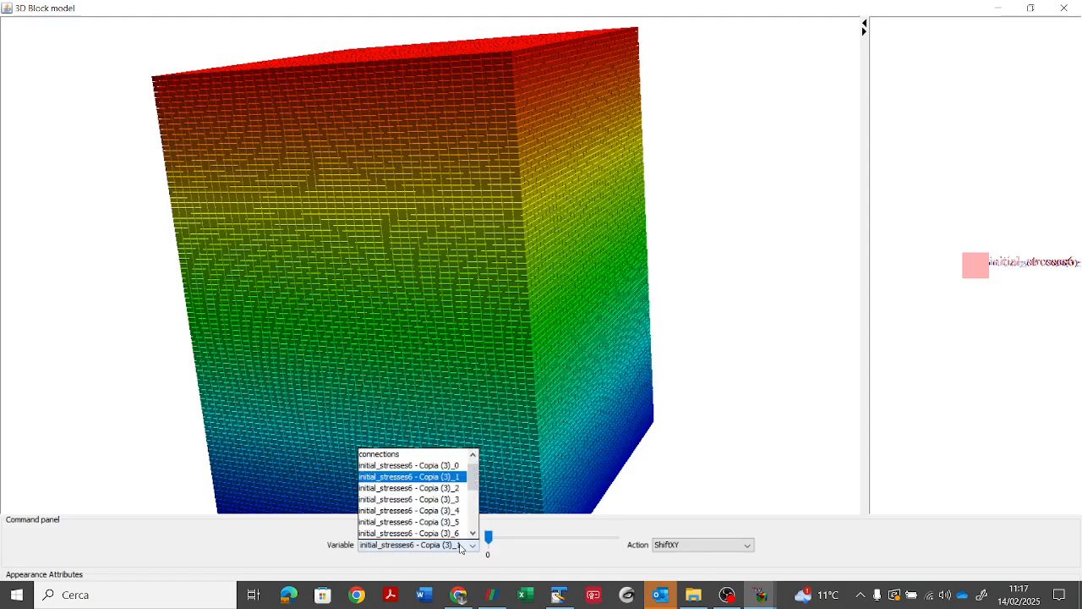
mouse_move(473, 479)
mouse_down()
mouse_move(476, 527)
mouse_move(479, 480)
mouse_up()
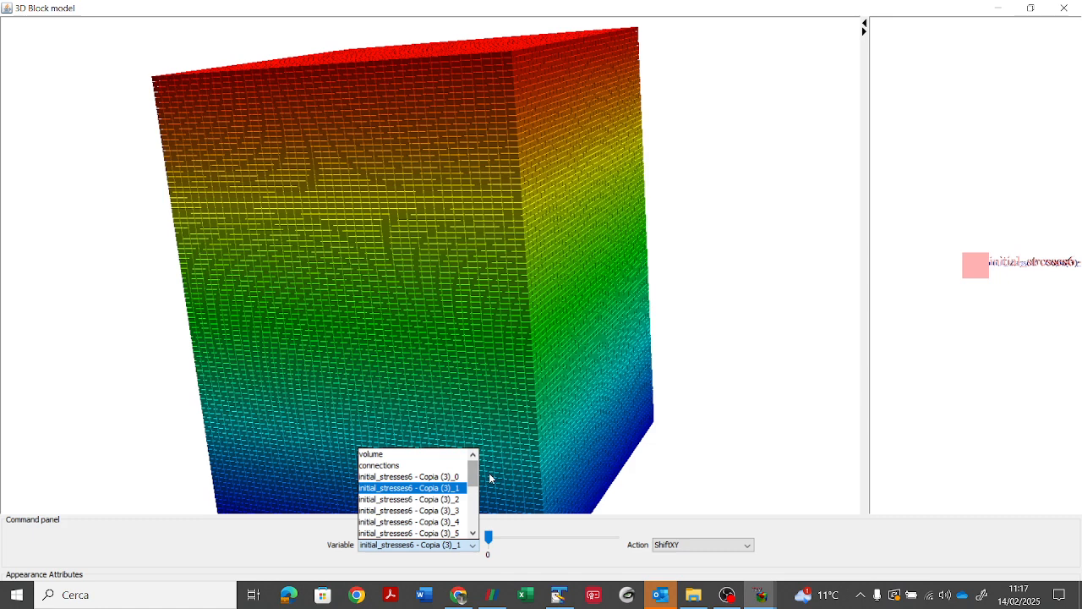
click(710, 390)
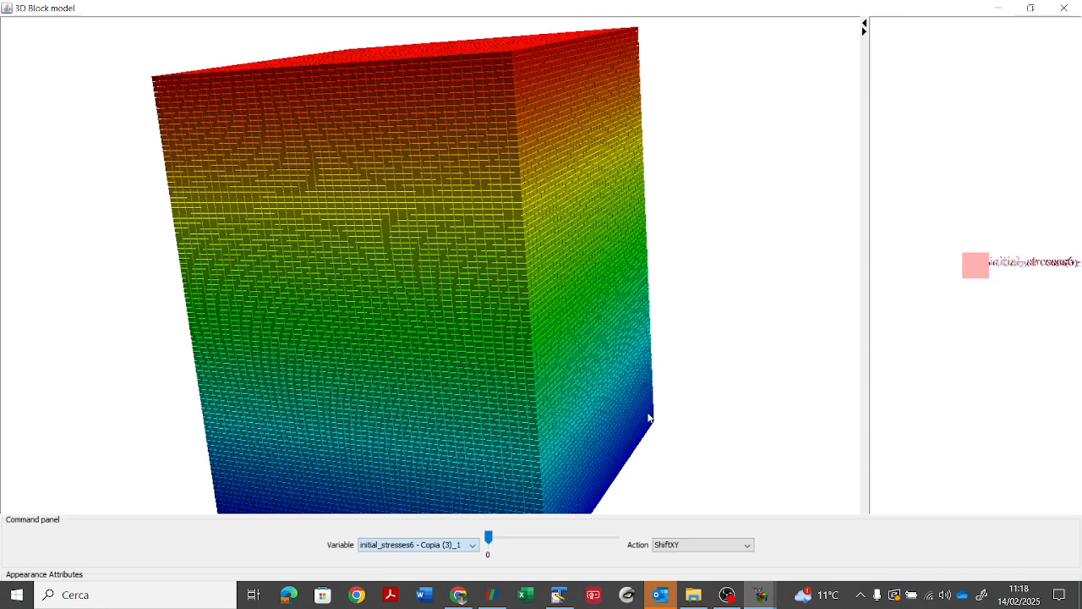
Step: Split the 3D block model along an XZ plane with the ShiftXZ action
click(686, 545)
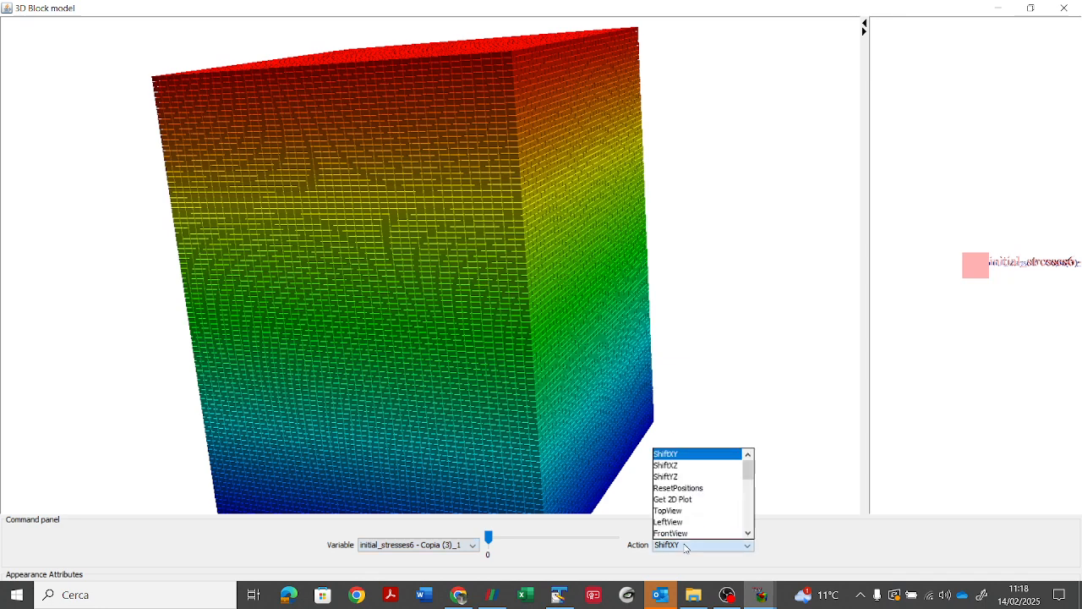
click(676, 466)
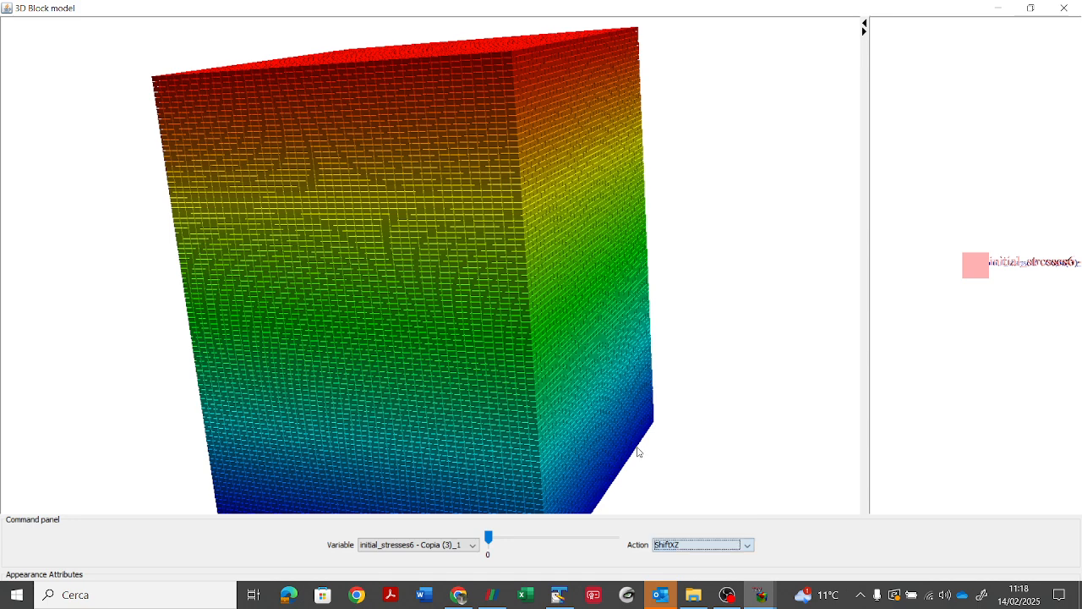
click(370, 347)
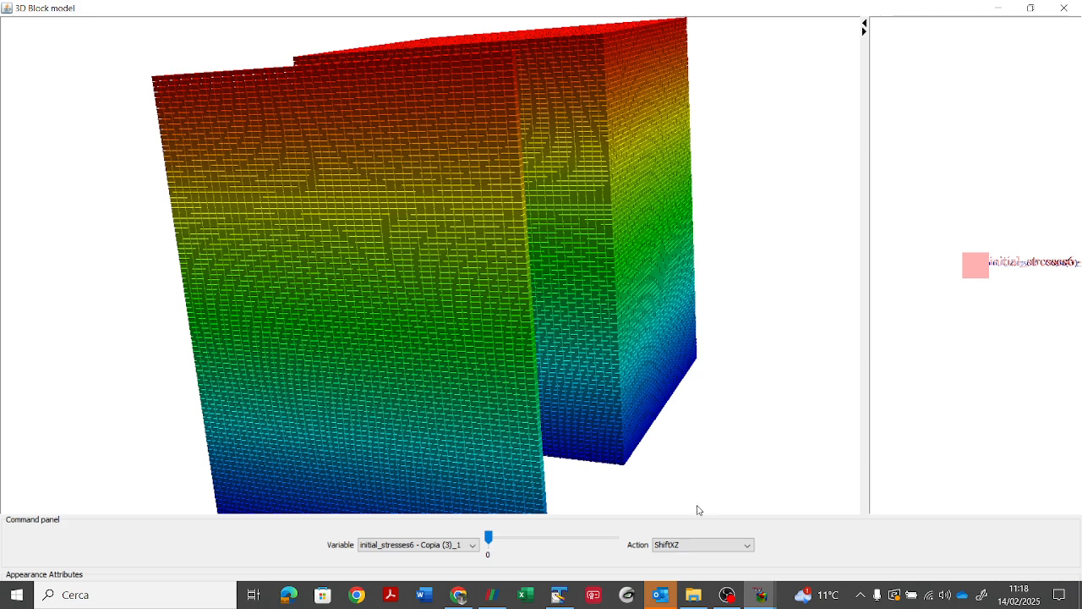
Step: Separate the upper and lower blocks of the model along an XY plane with the ShiftXY action and inspect the pieces
click(680, 544)
click(667, 454)
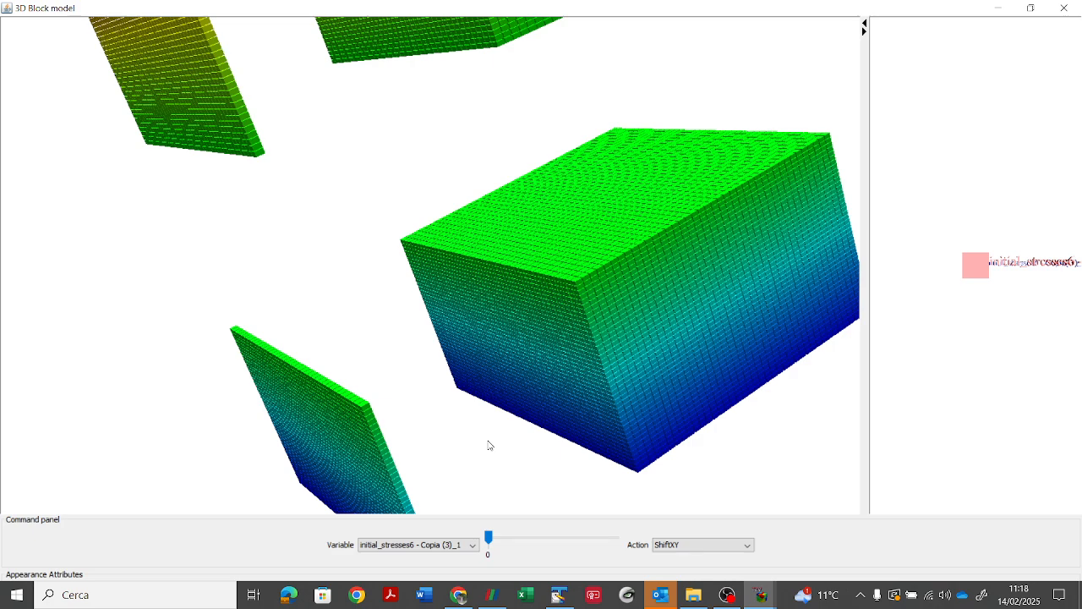
scroll(488, 444, up, 2)
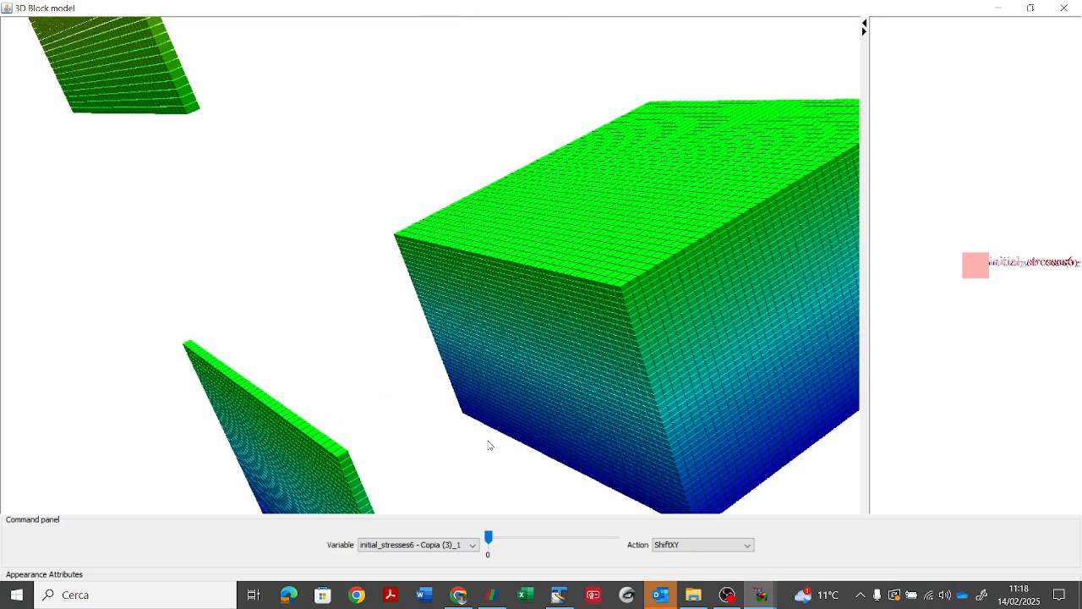
scroll(488, 445, down, 3)
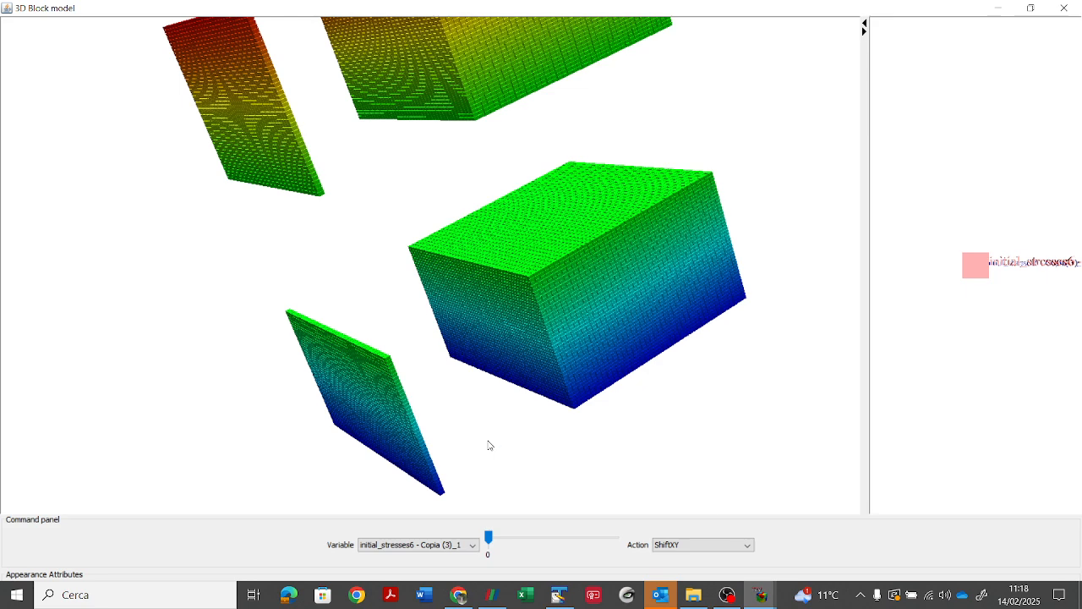
scroll(488, 444, up, 5)
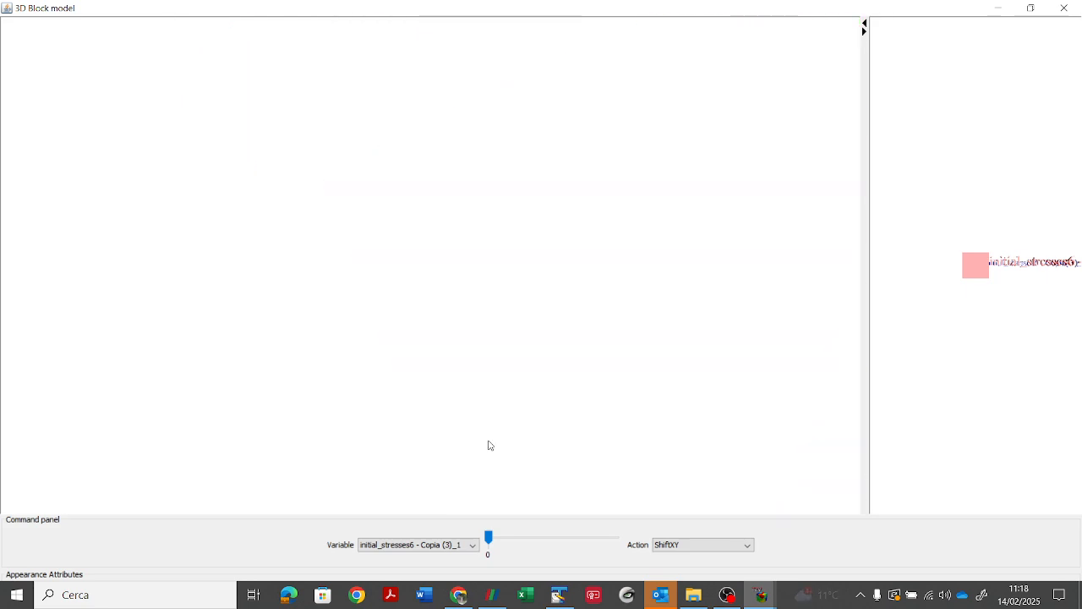
scroll(488, 445, down, 4)
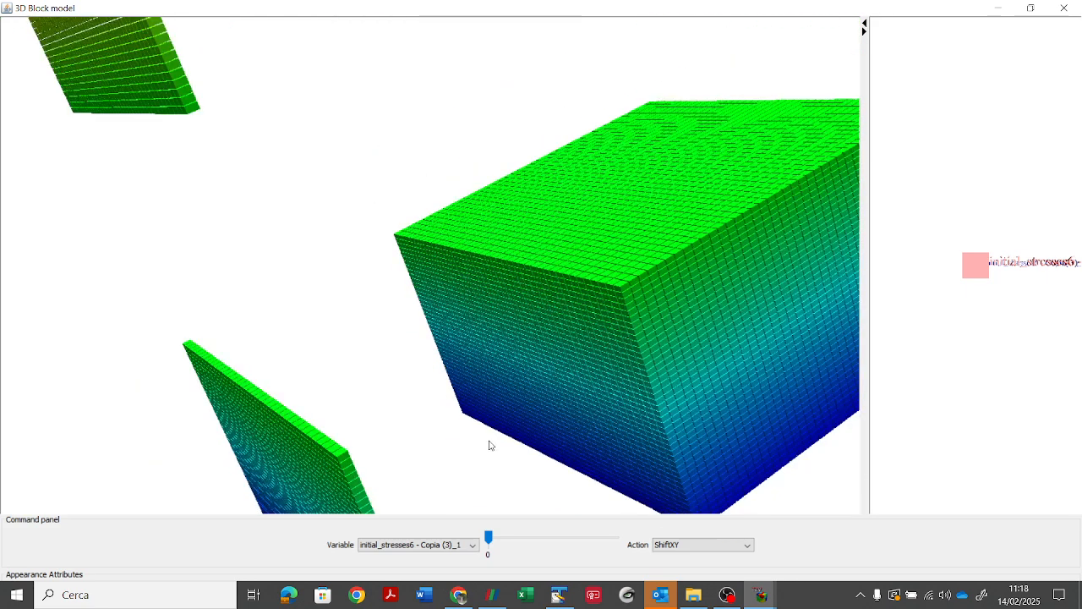
scroll(490, 445, down, 3)
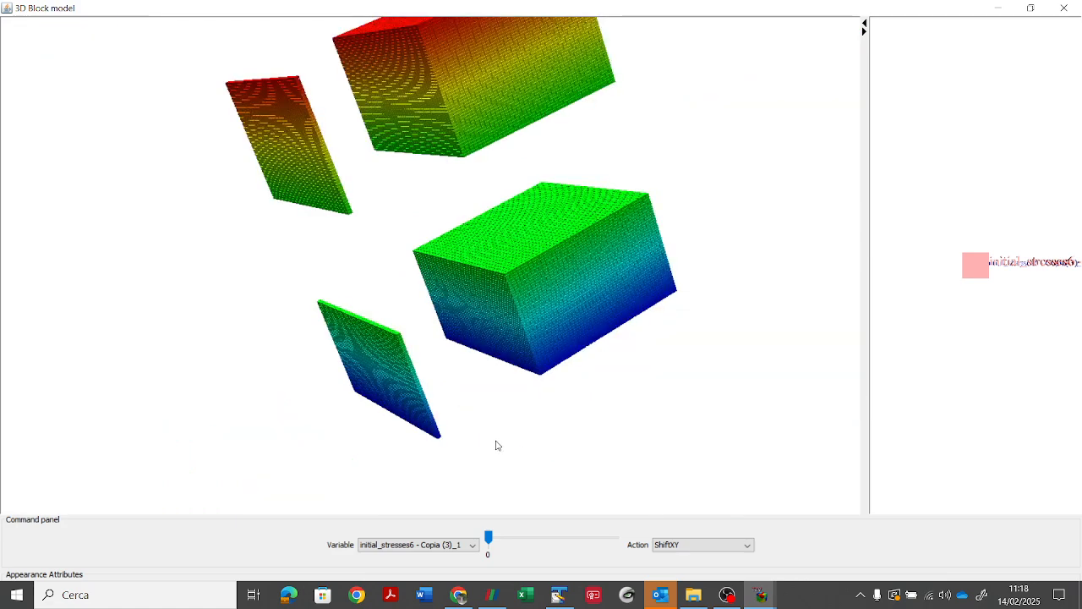
Step: Reset the shifted blocks to their original positions and display the block model in LeftView
click(714, 545)
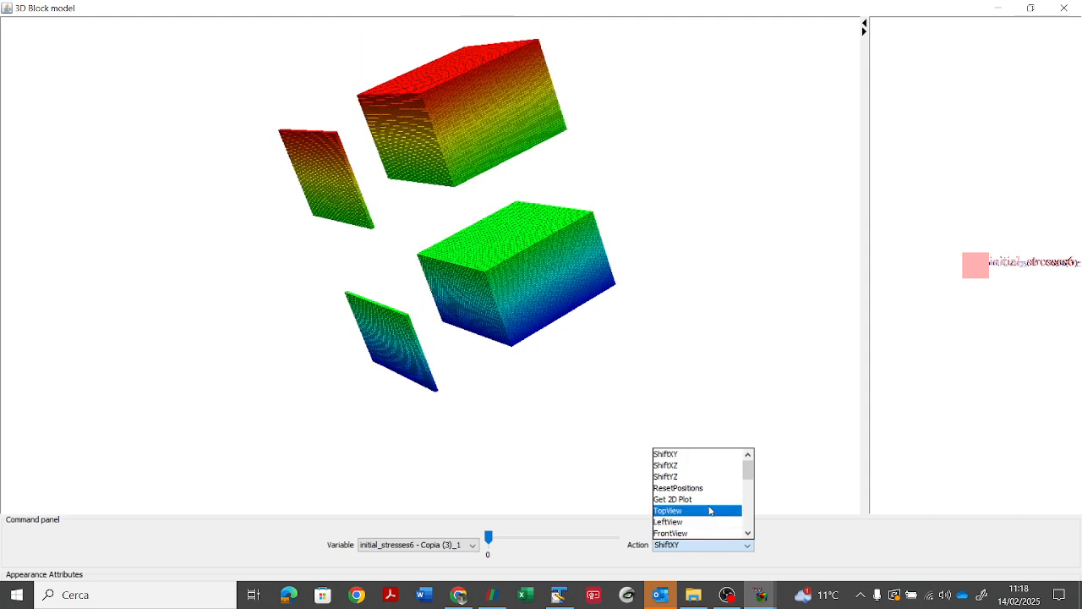
click(693, 488)
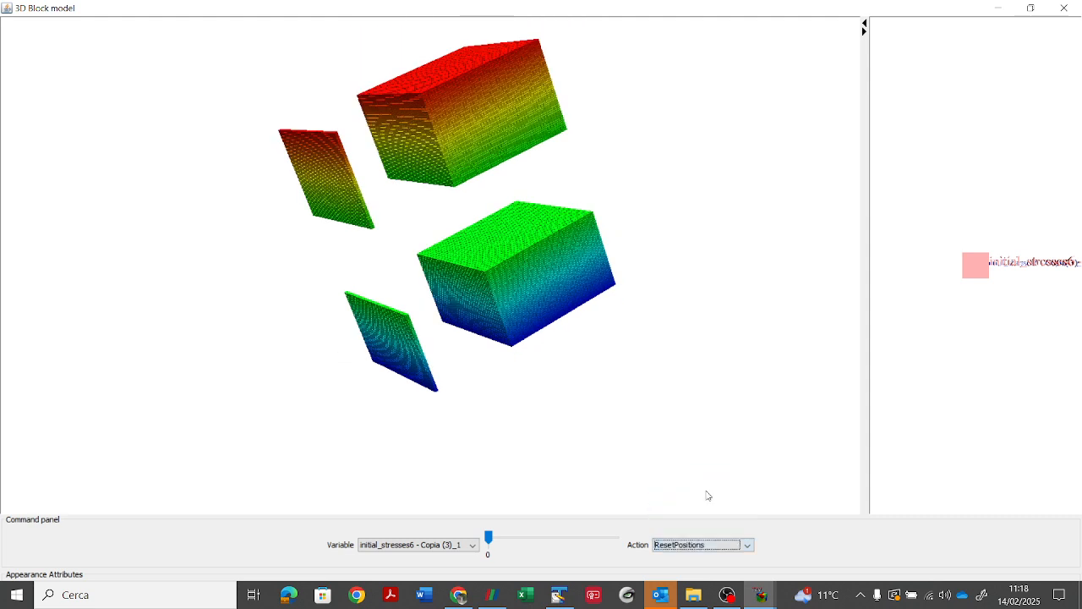
click(693, 548)
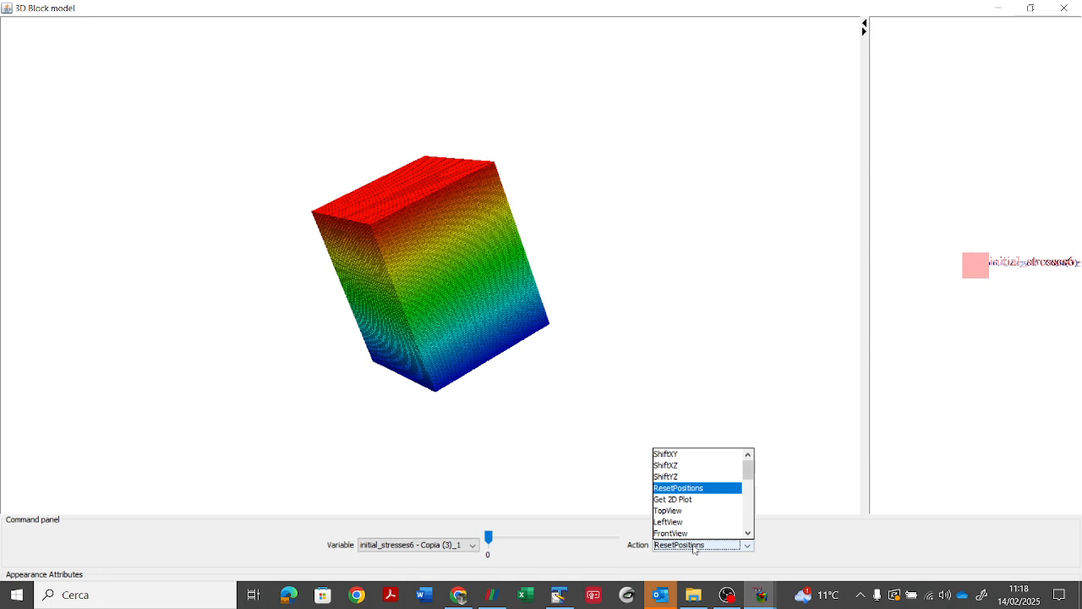
click(694, 523)
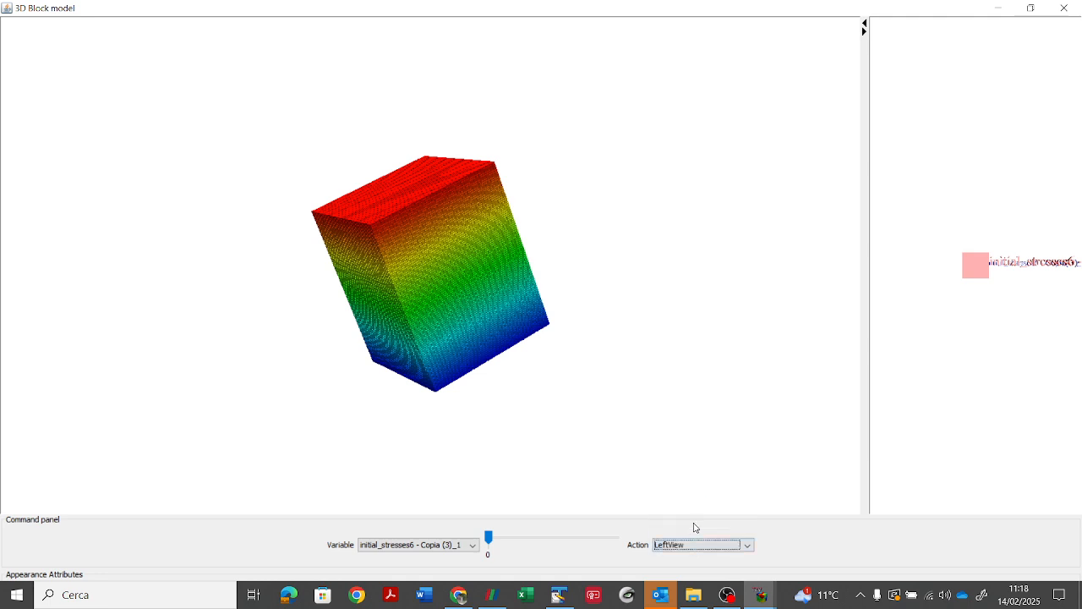
Step: Take a SnapShot of the block model and save it under the suggested PNG name in the THM3D_r6prop_inj_2well_5kgs_2_Case4 folder
click(748, 545)
drag(750, 468, 748, 503)
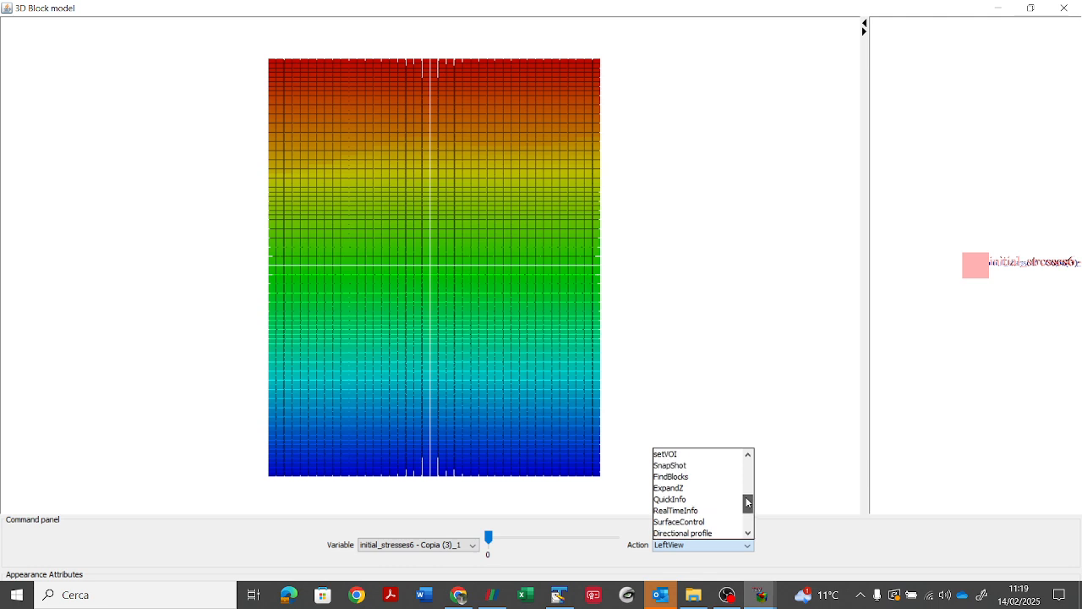
drag(747, 502, 747, 499)
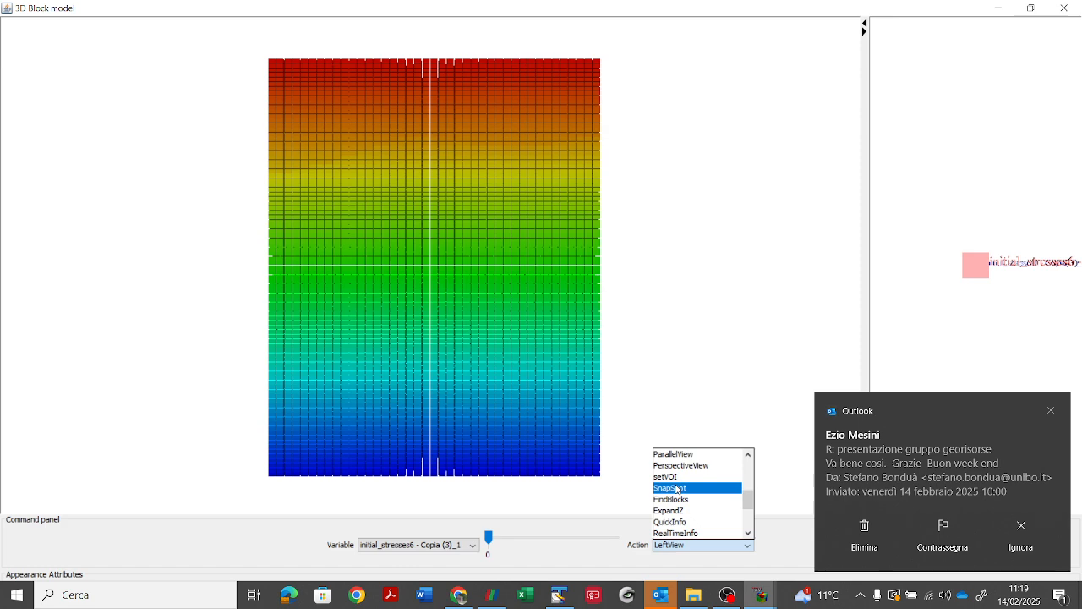
click(676, 489)
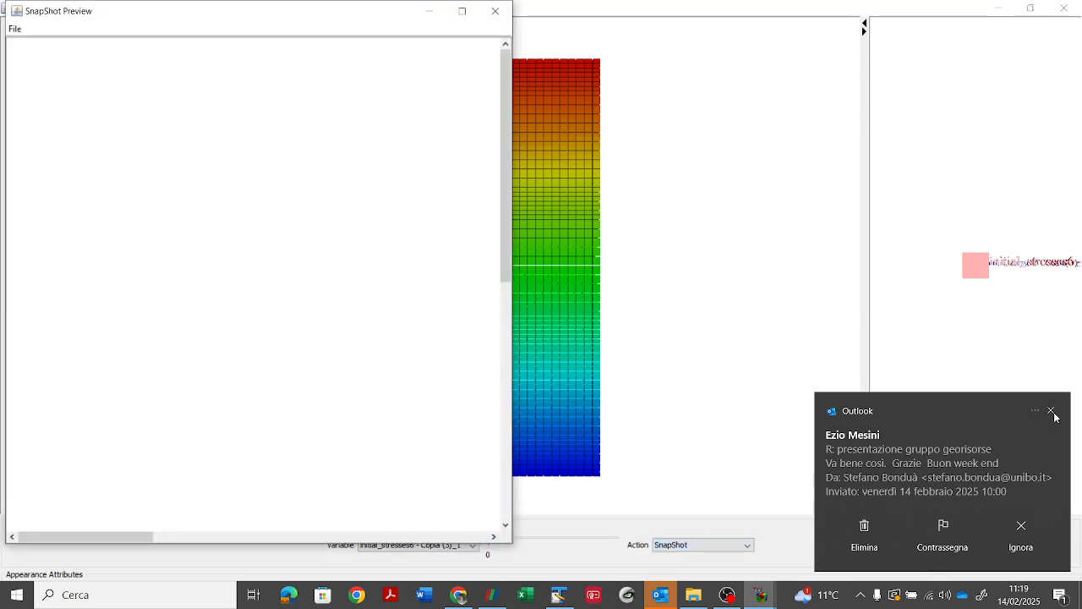
click(1051, 412)
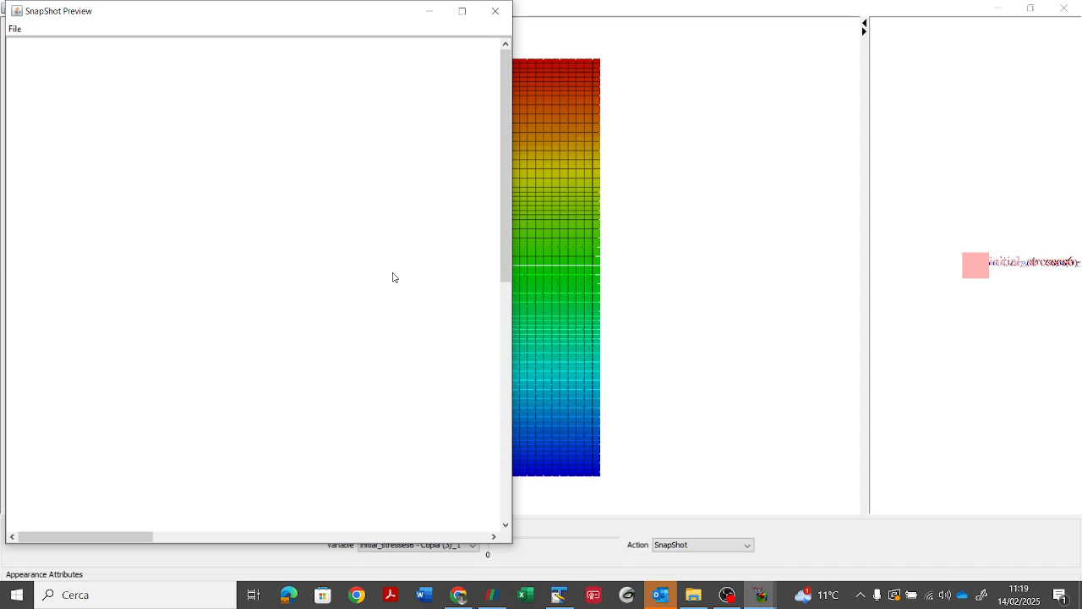
click(15, 28)
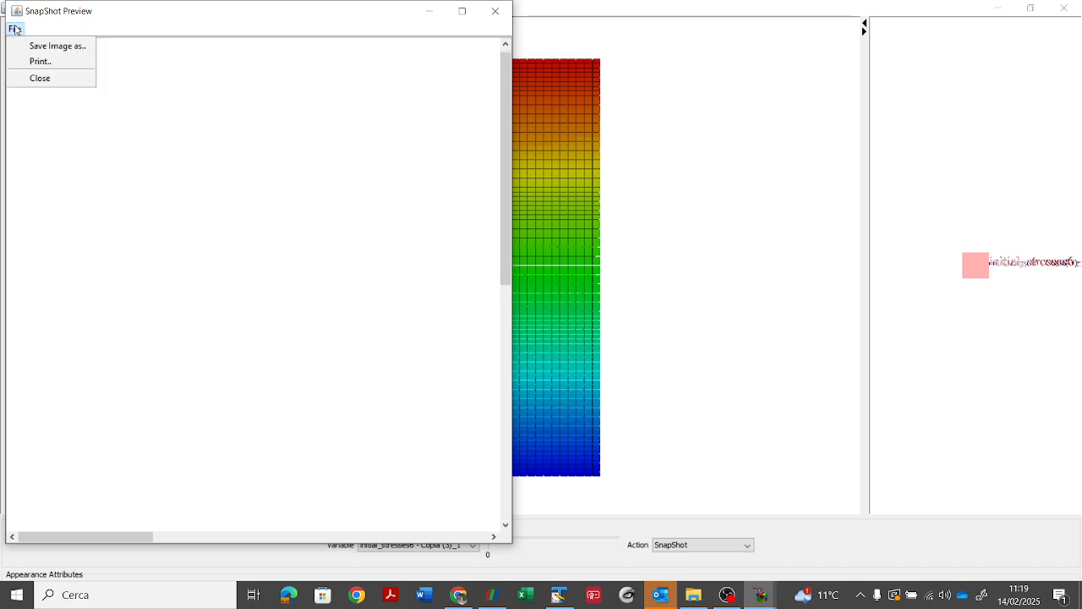
click(47, 44)
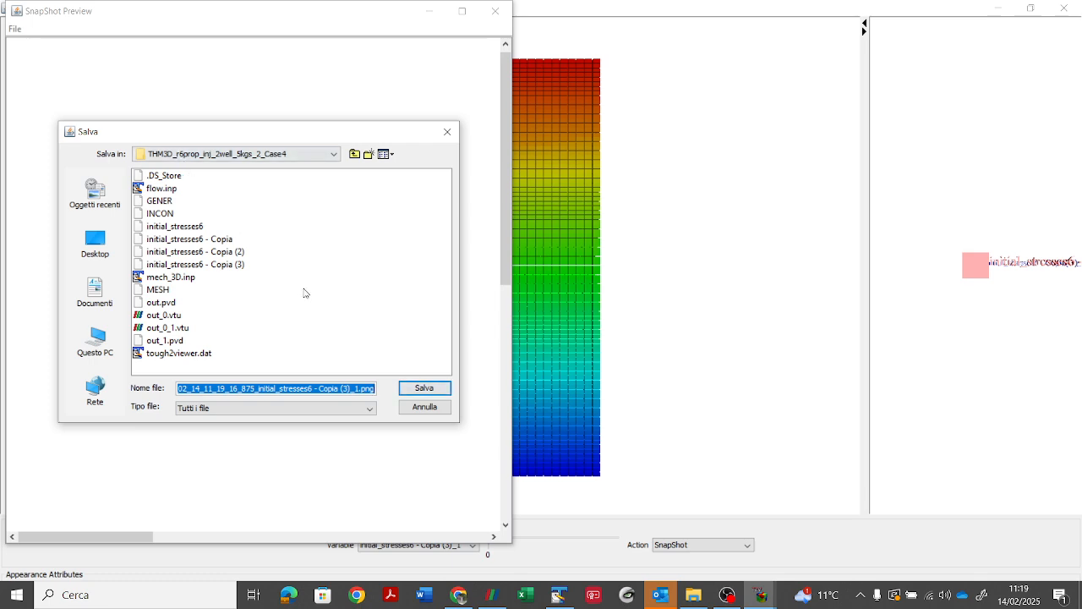
click(420, 390)
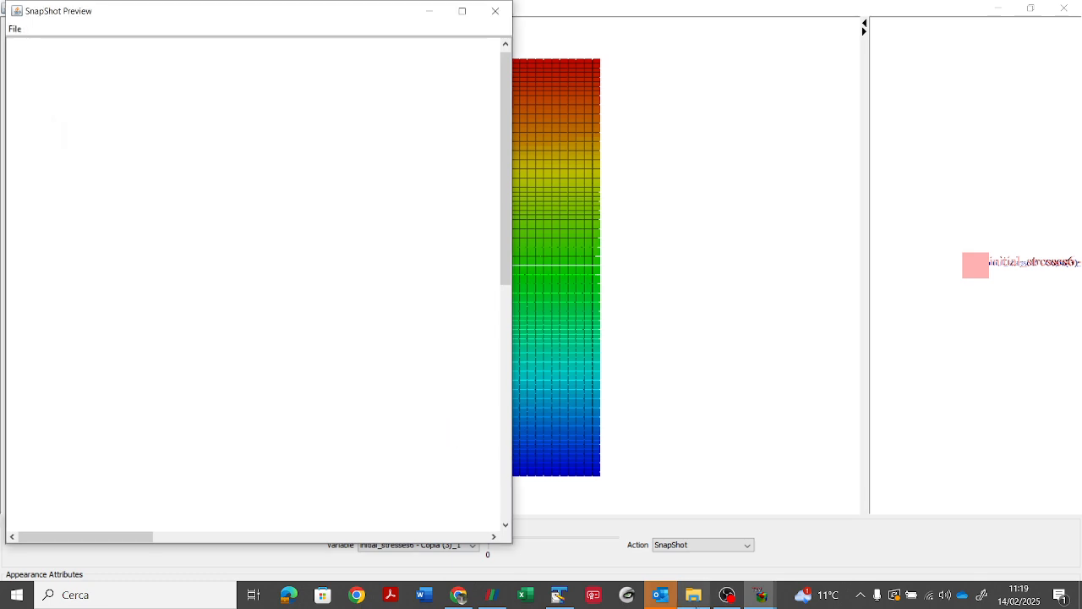
Step: Switch to File Explorer, open the saved snapshot PNG to check it, and close the image viewer
click(693, 594)
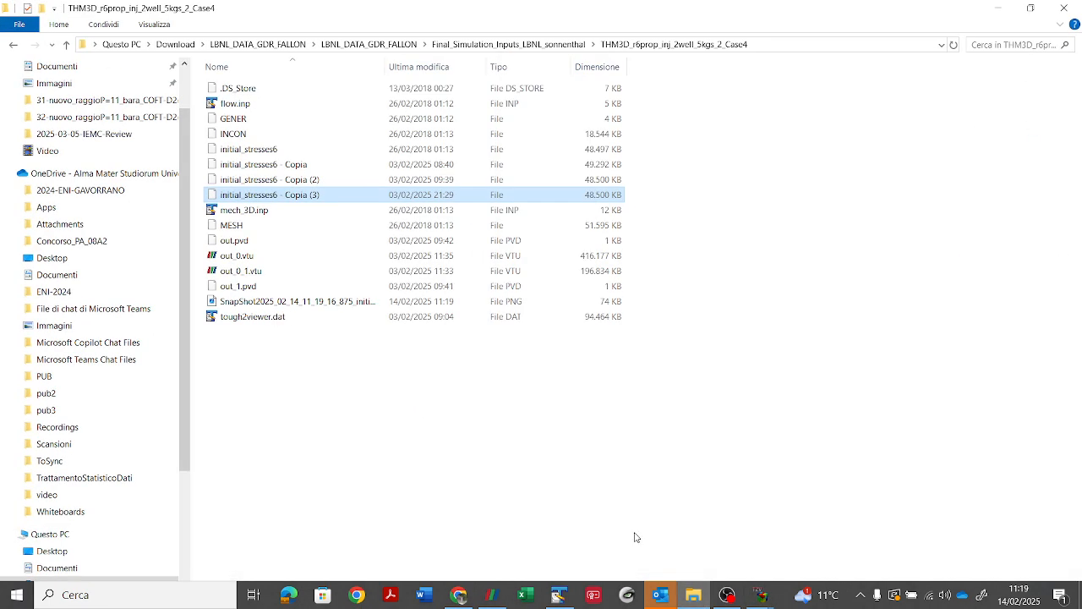
double_click(266, 300)
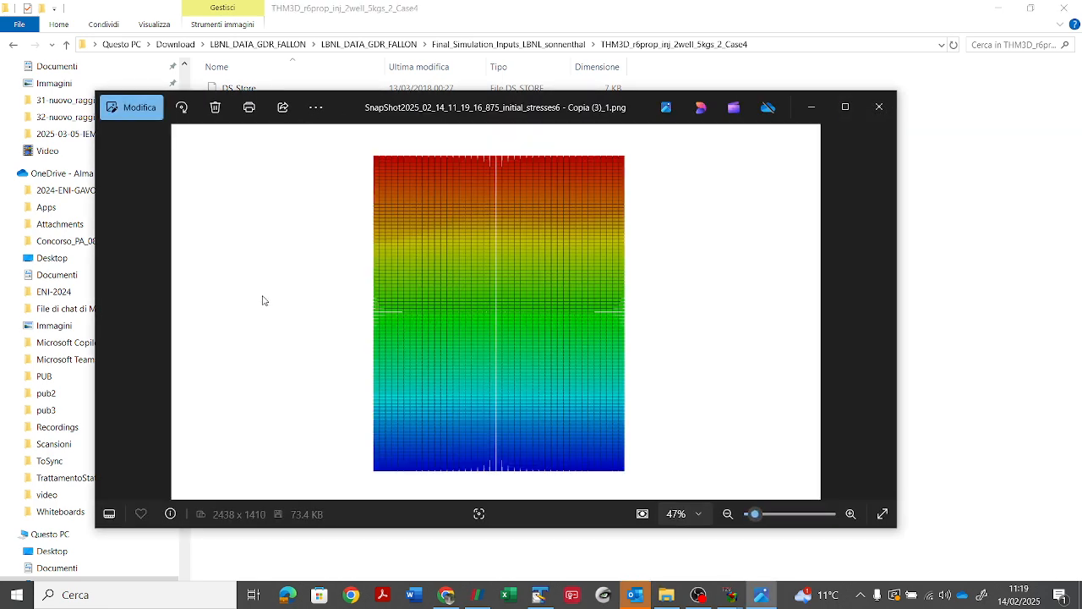
click(879, 106)
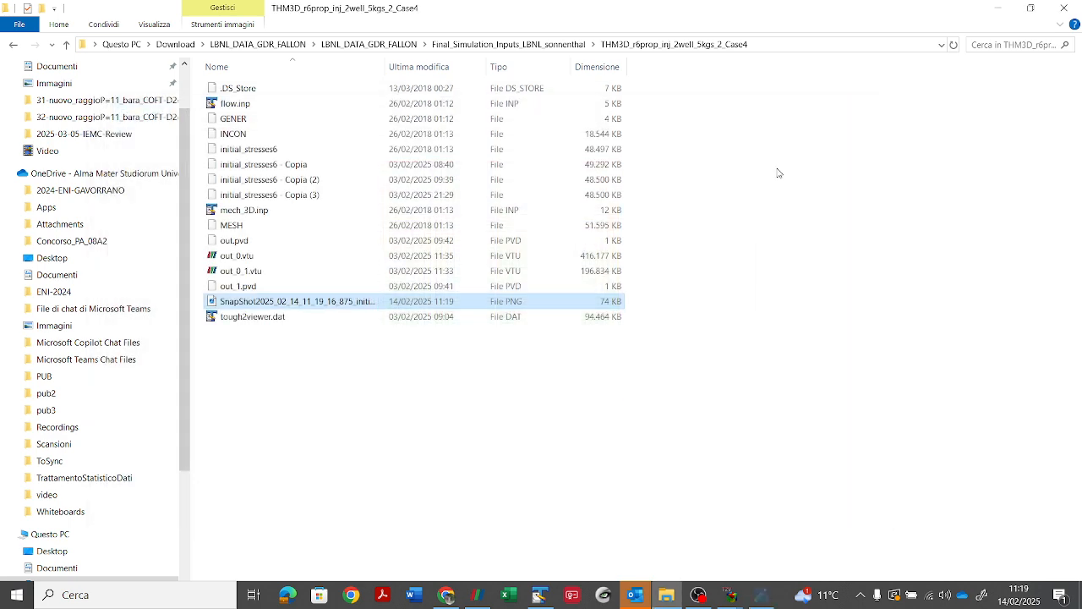
Step: Switch back to the 3D Block model window and close it
click(761, 594)
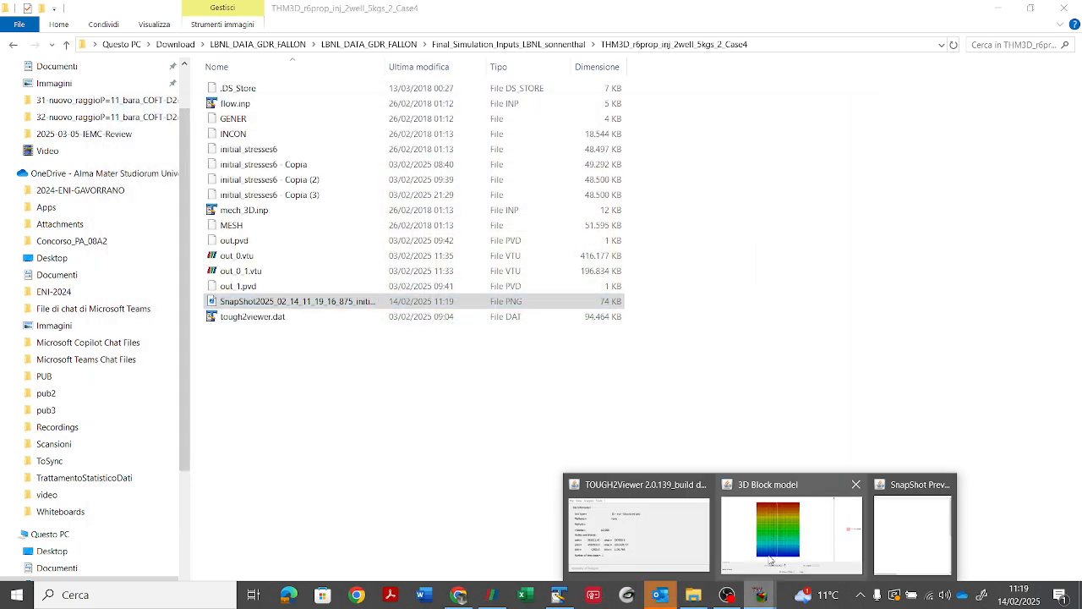
click(771, 559)
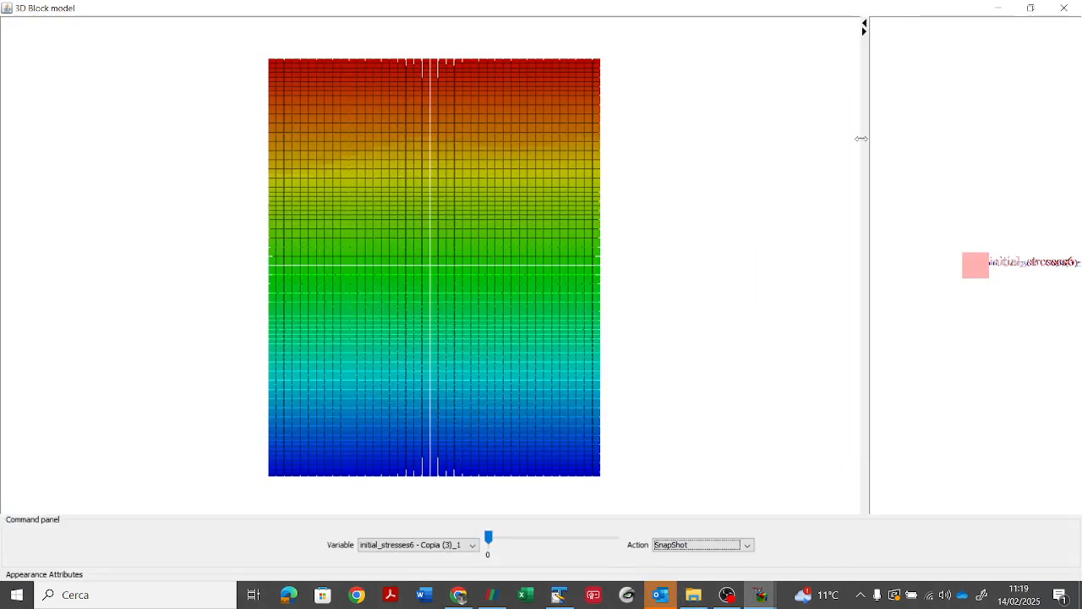
click(1070, 9)
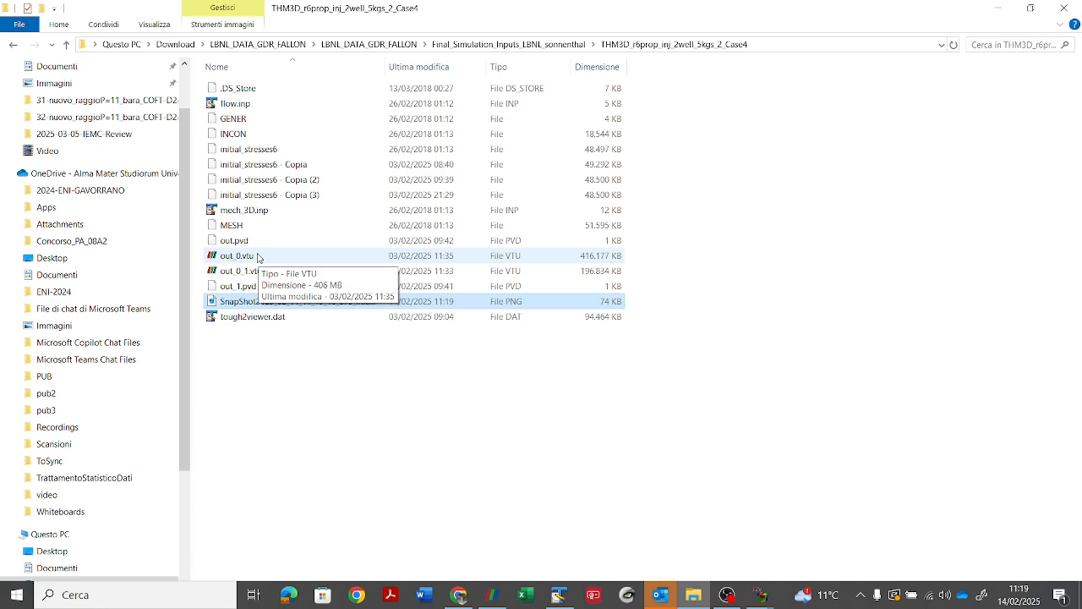
Step: Open the INCON file in TextPad and examine the record of element E1616, highlighting its name and its initial condition values
right_click(238, 137)
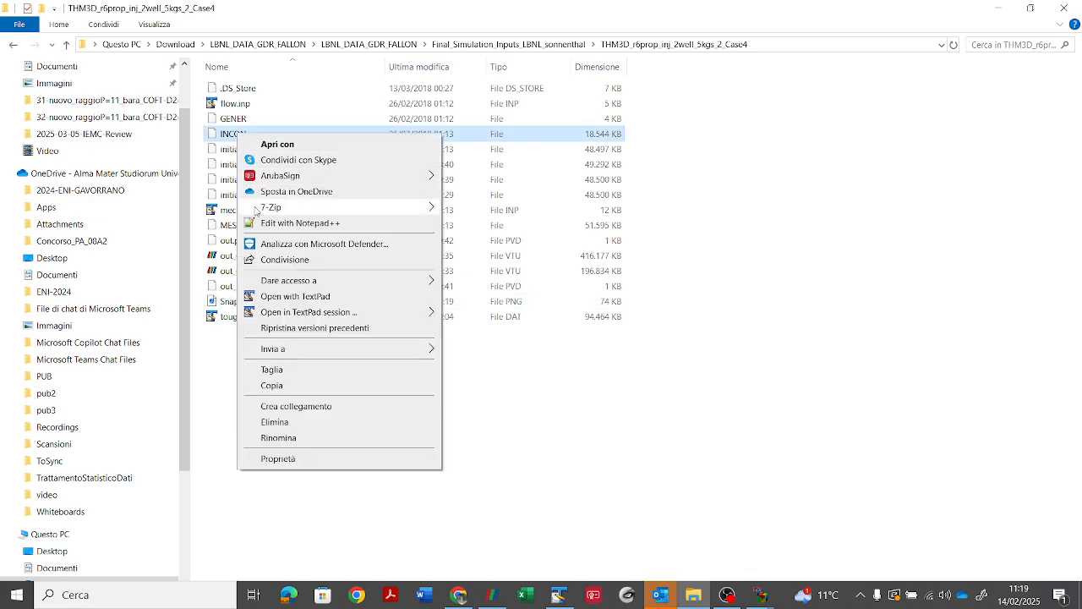
click(295, 296)
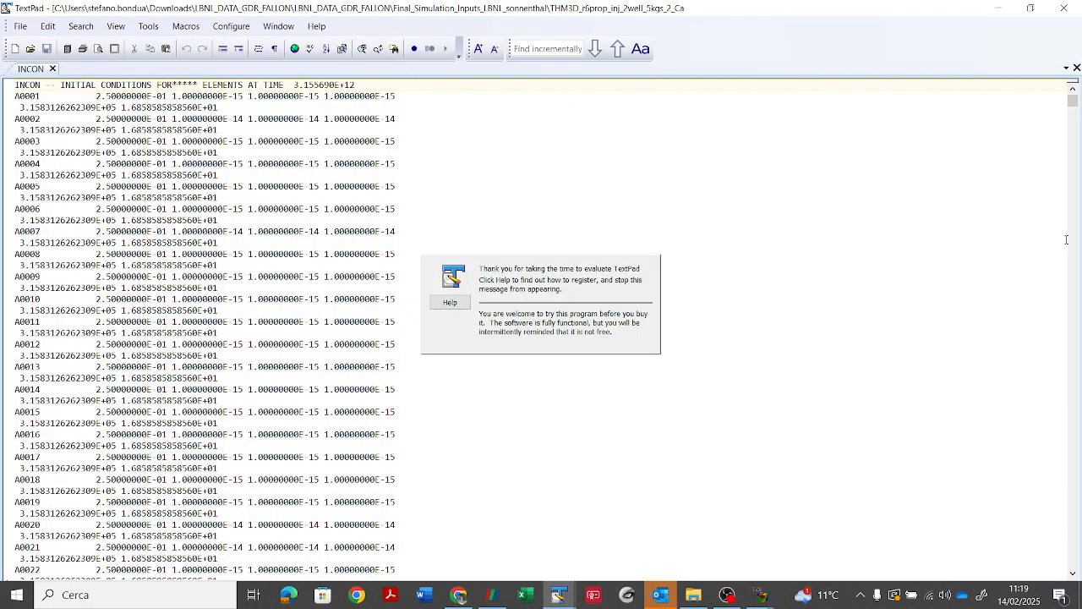
drag(1074, 103, 1073, 150)
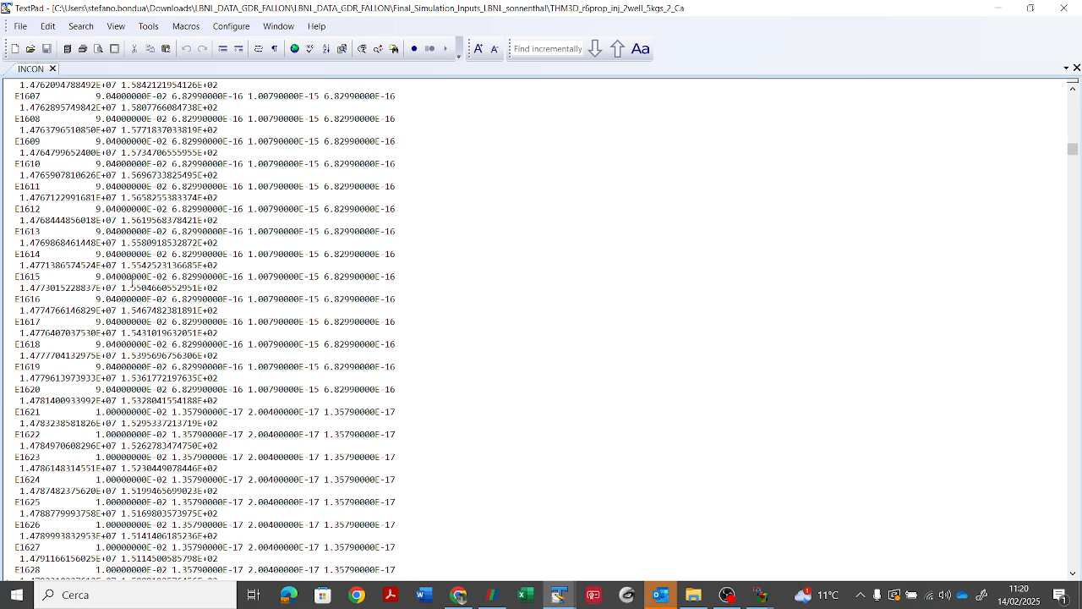
double_click(34, 299)
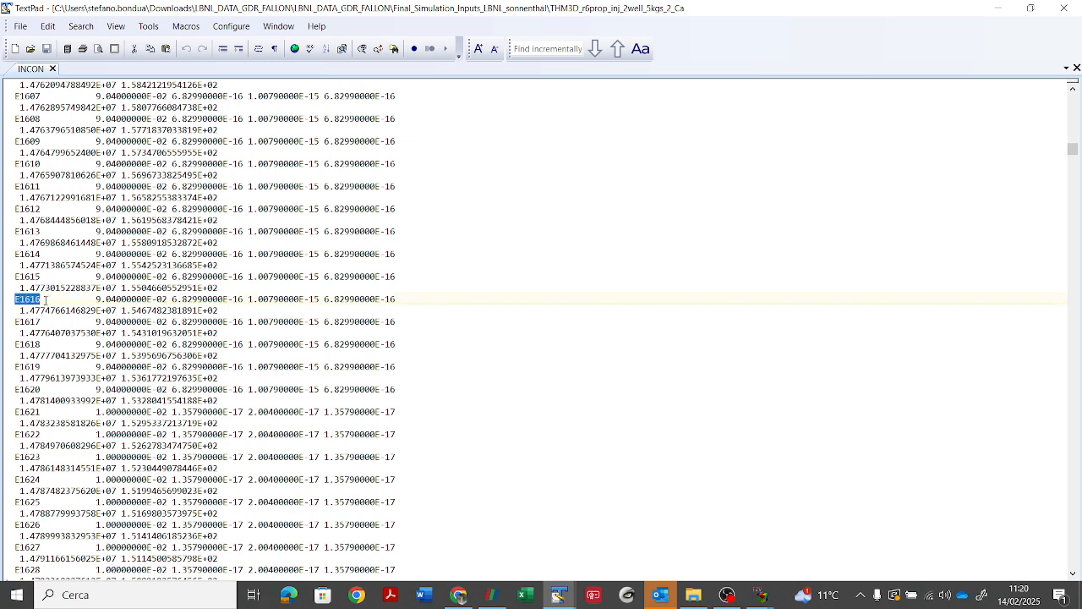
drag(95, 299, 359, 310)
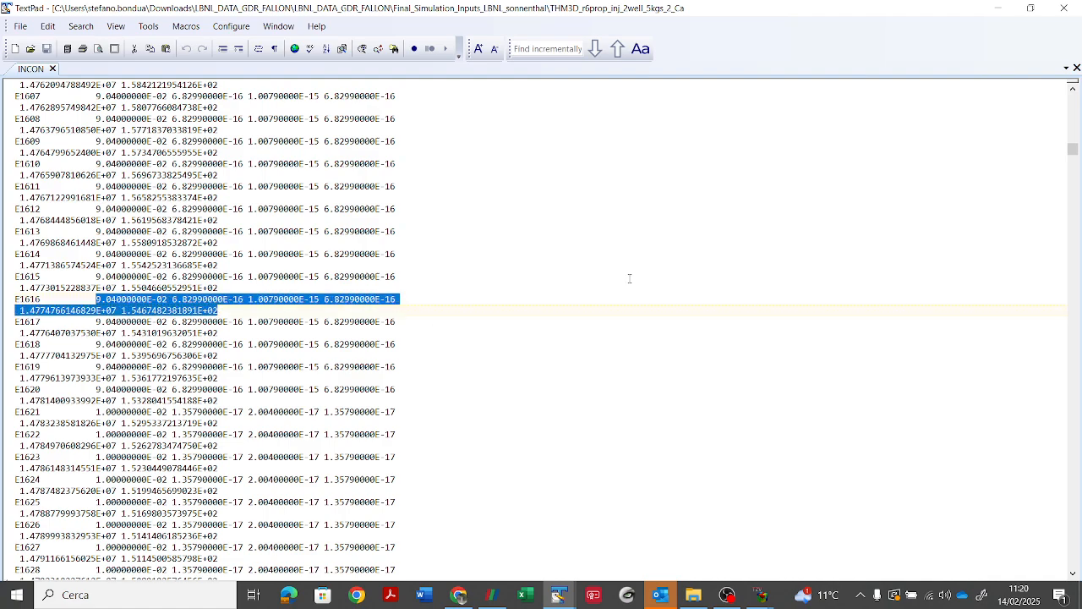
Step: Examine the last records at the end of the INCON file, highlighting the values on element p3864's first line
drag(1081, 170, 1081, 566)
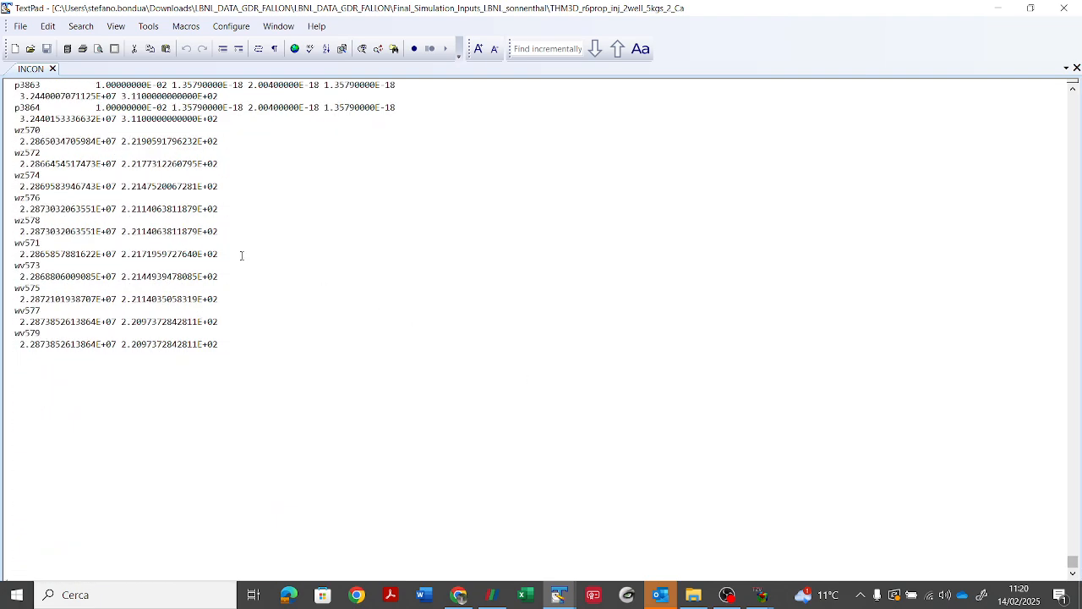
scroll(56, 164, up, 3)
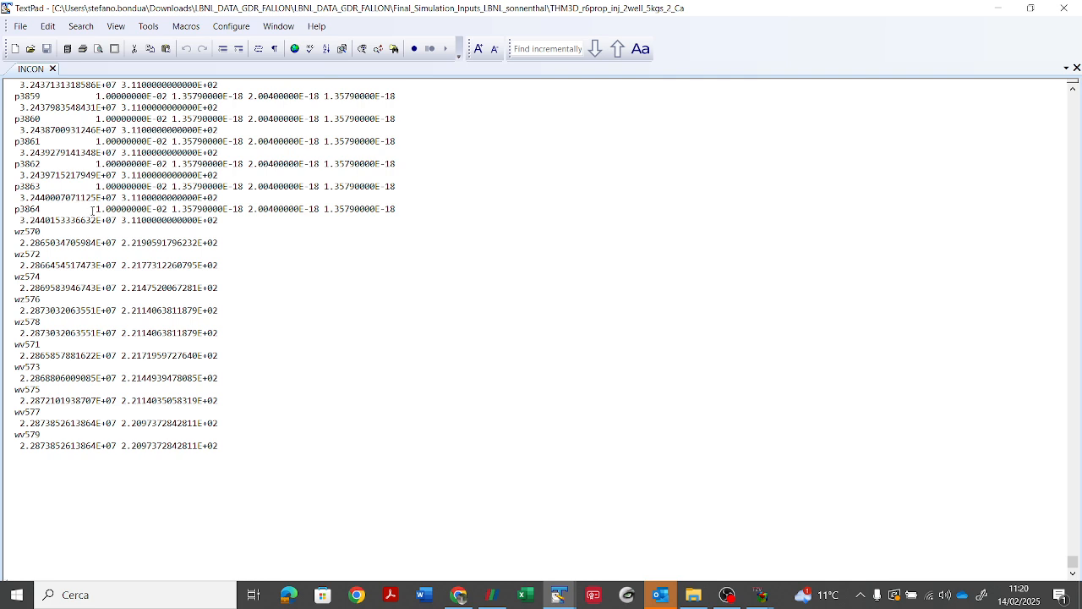
drag(91, 210, 405, 211)
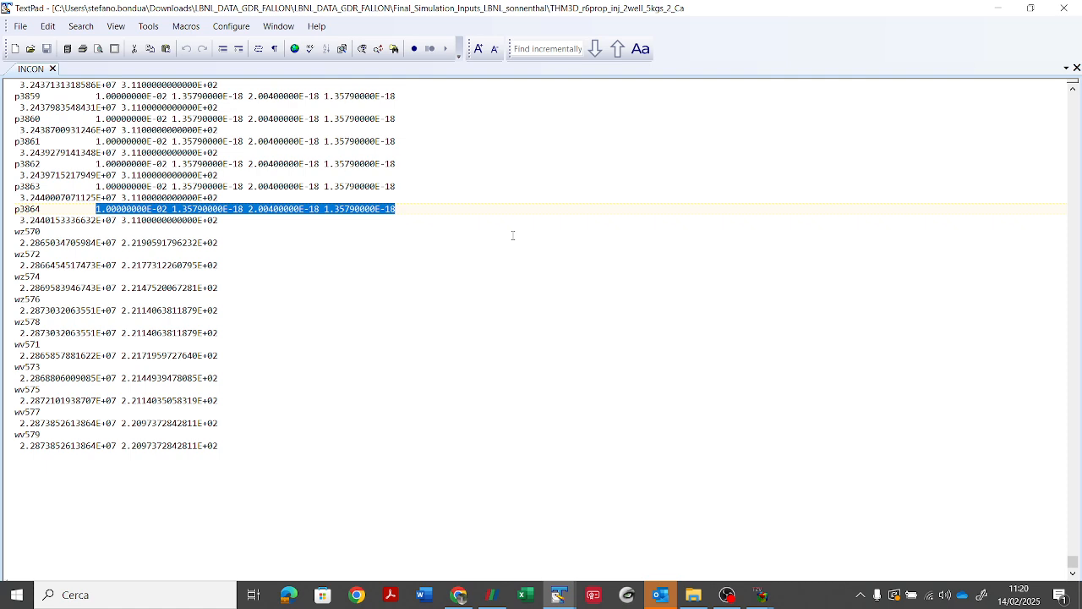
Step: Show the invisible characters and trim the surplus blank lines after the wv579 record at the end of INCON, leaving two line breaks
click(275, 48)
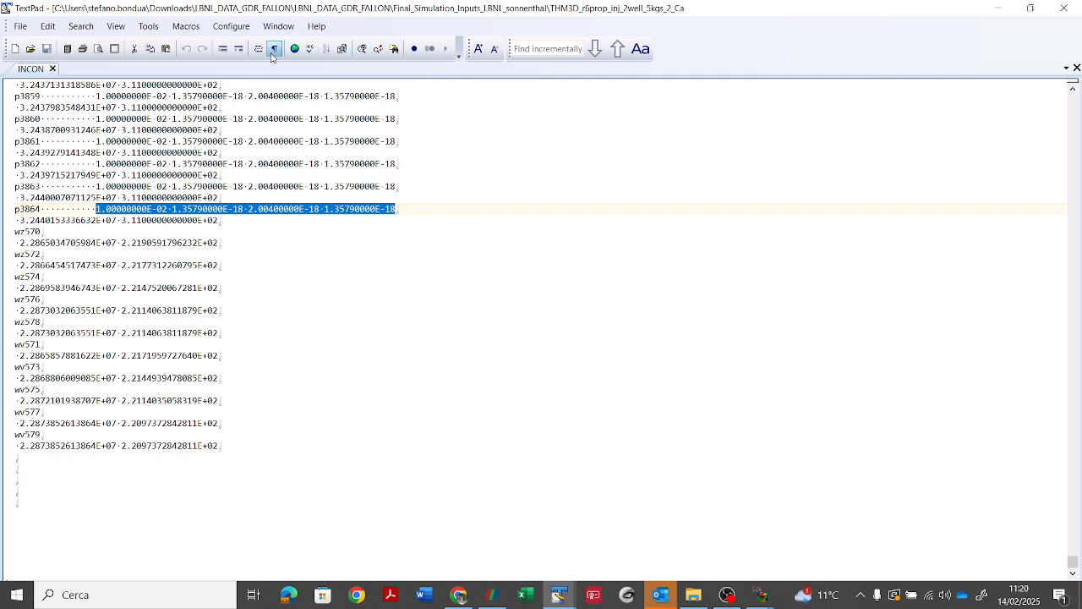
click(24, 456)
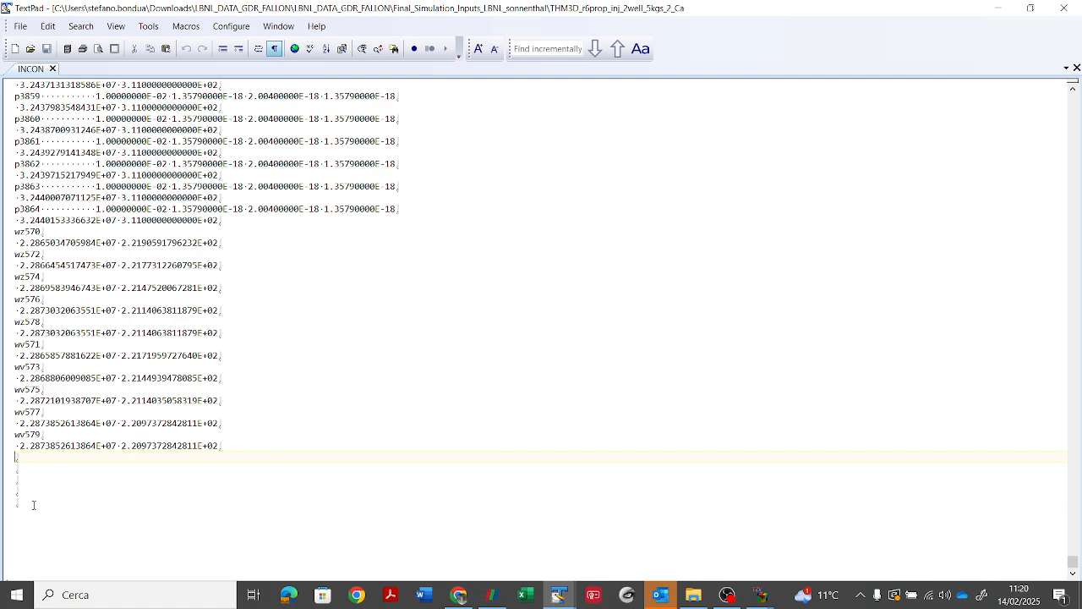
key(BackSpace)
key(BackSpace)
key(BackSpace)
key(BackSpace)
key(BackSpace)
key(Return)
key(Return)
Step: Minimize the text editor, switch to TOUGH2Viewer, and open the INCON import options from the structured grid dialog
click(999, 8)
mouse_move(761, 594)
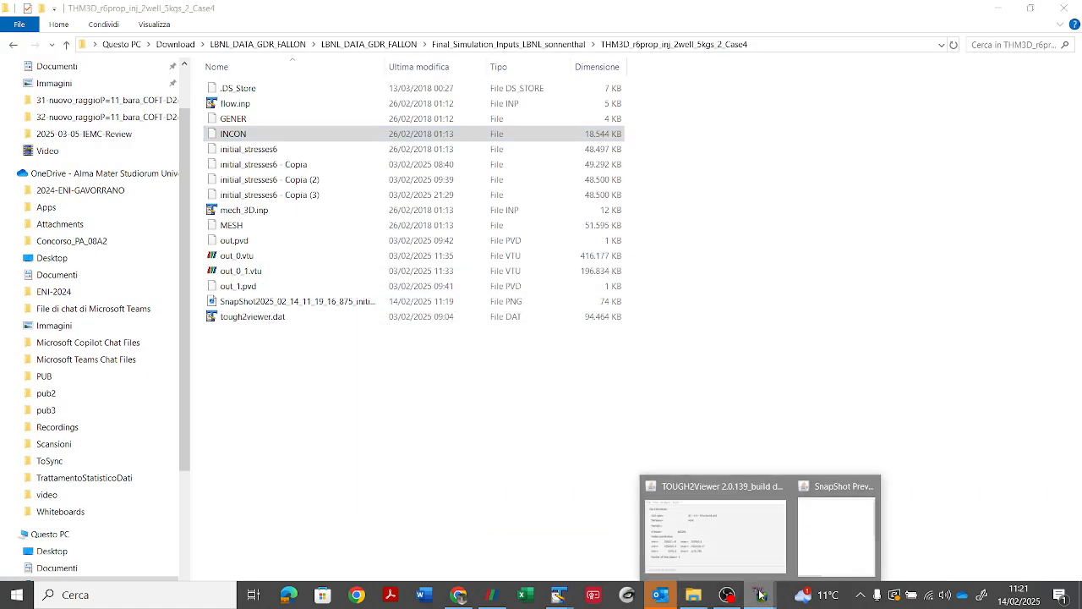
click(778, 542)
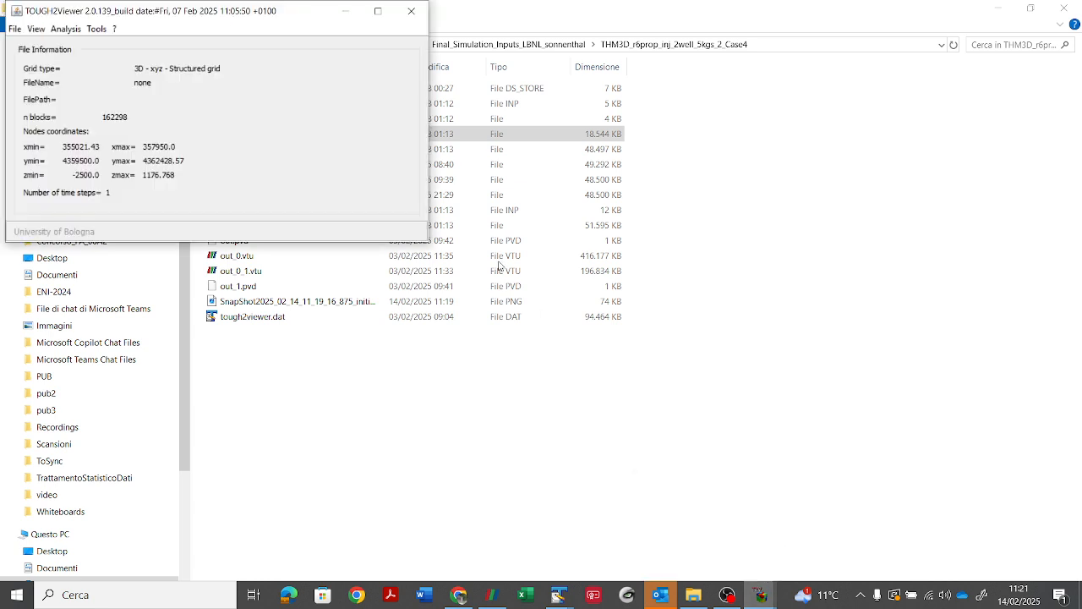
click(24, 31)
click(24, 45)
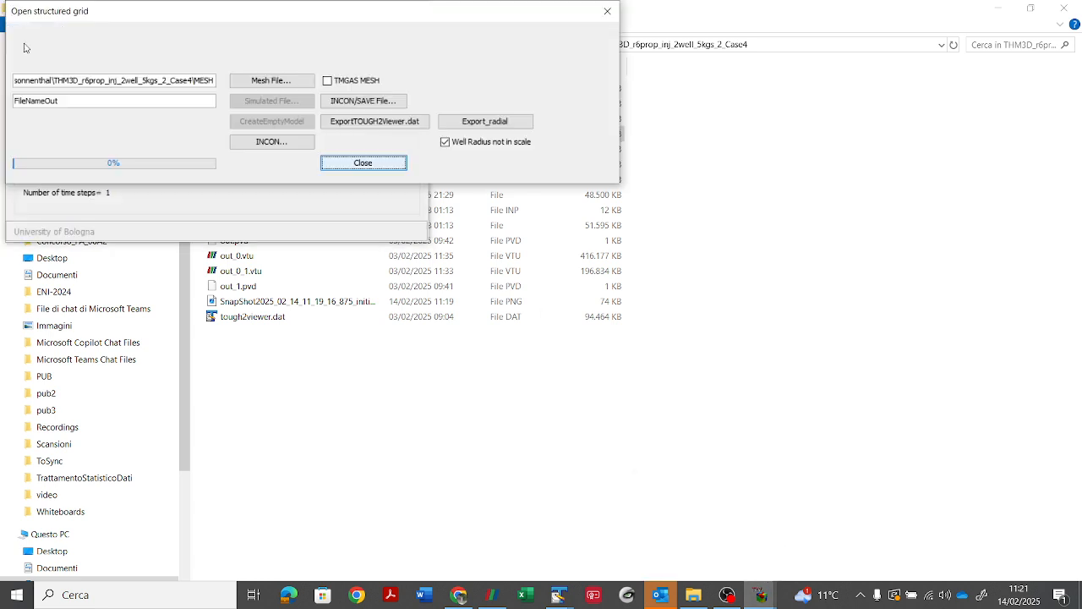
click(272, 141)
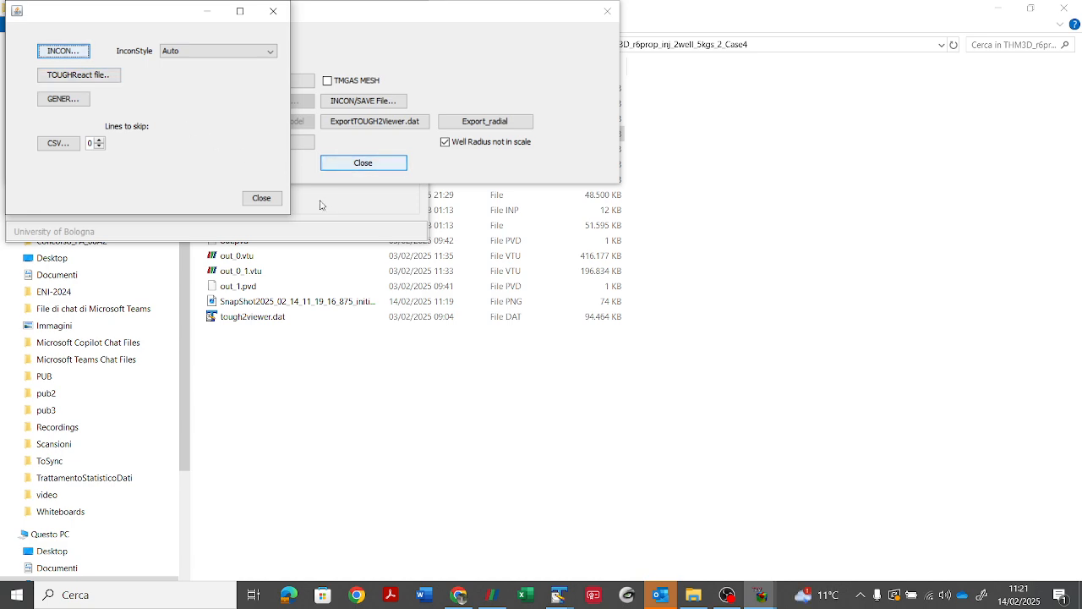
Step: Close the INCON import window and the structured grid dialog, and exit TOUGH2Viewer
click(264, 200)
click(361, 163)
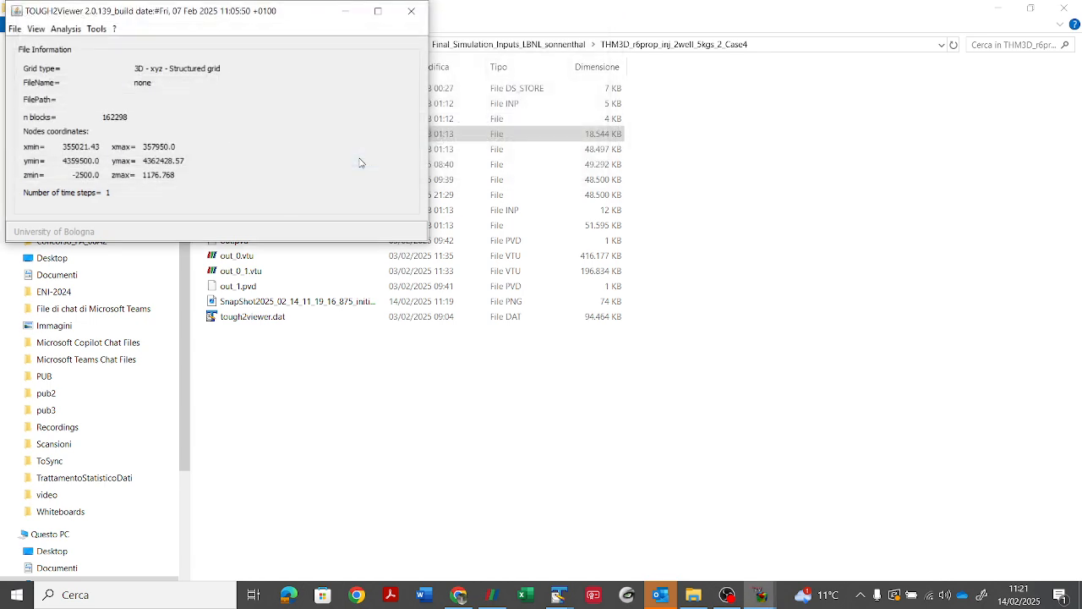
click(425, 8)
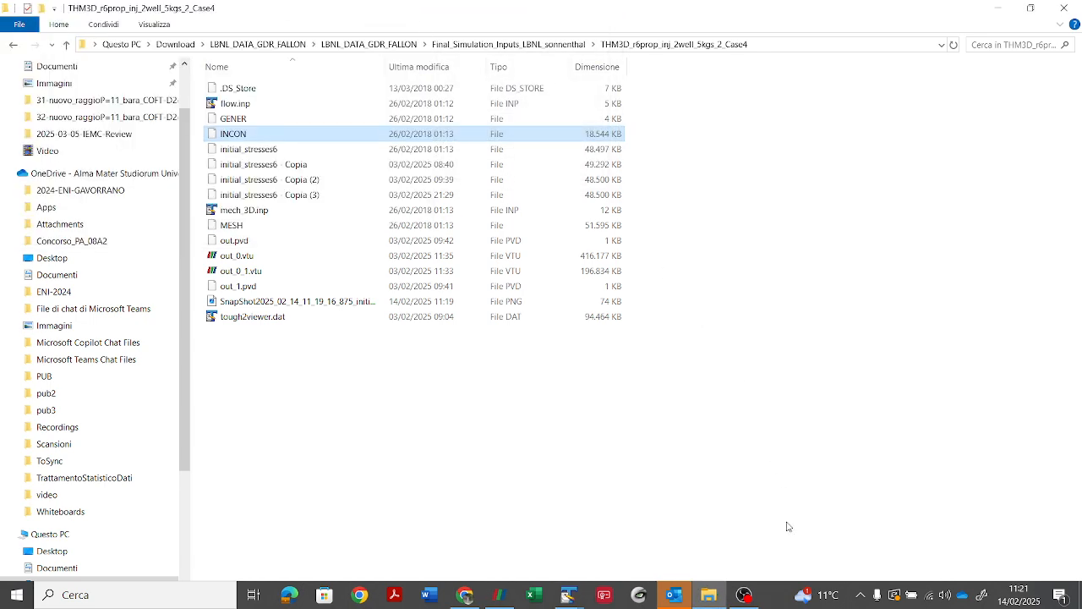
click(744, 594)
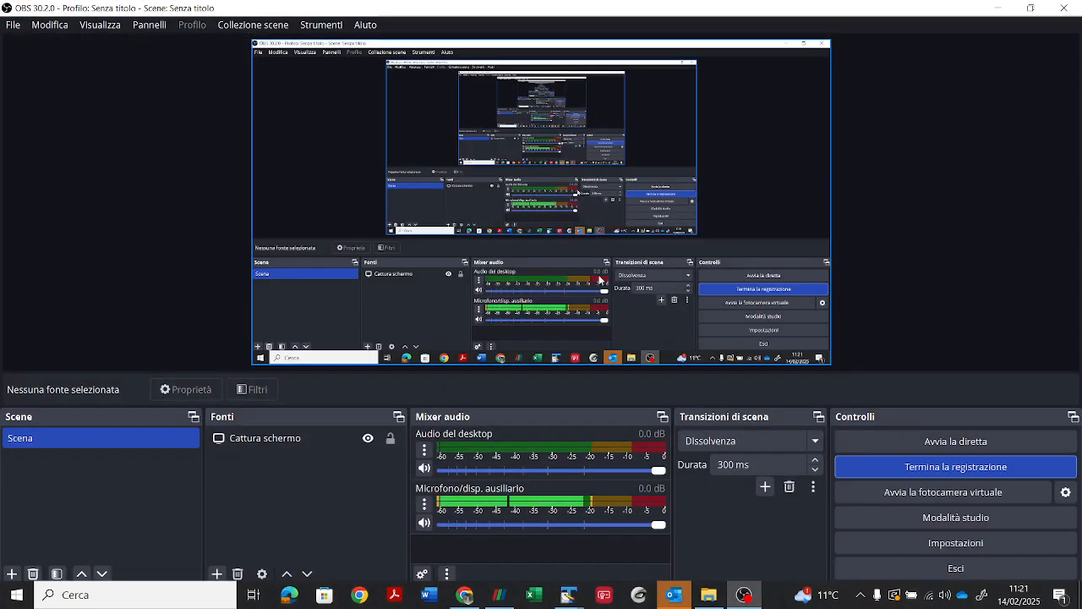